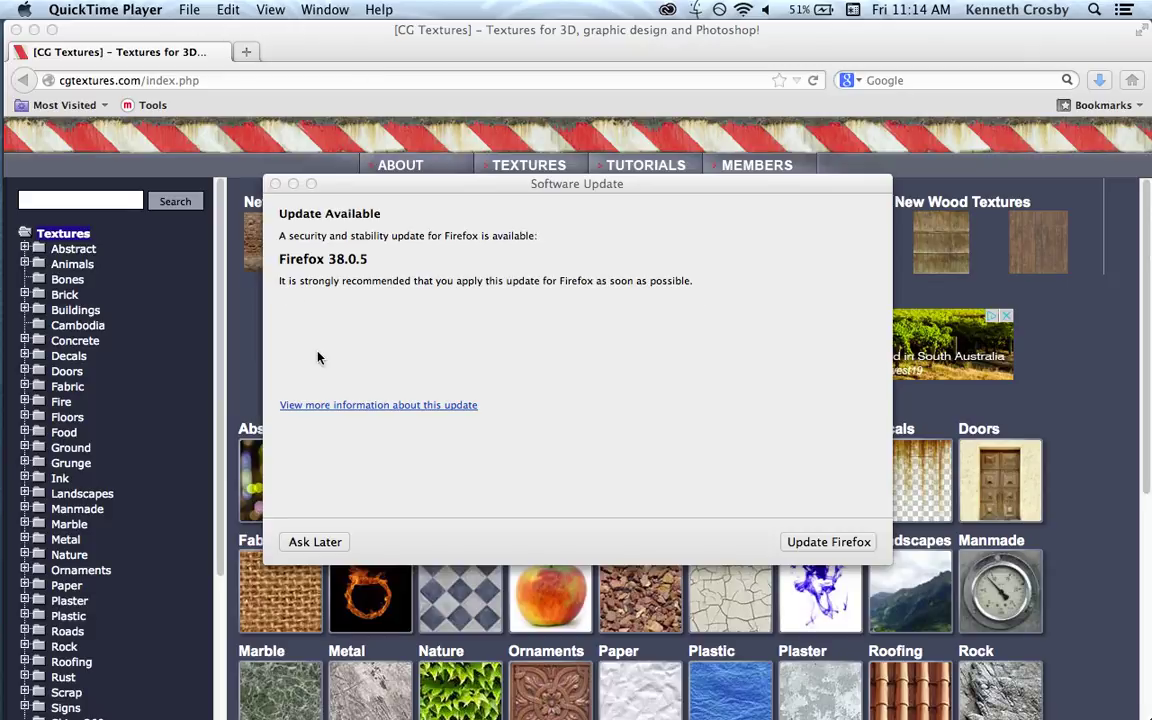
Dismiss the Firefox update notice and look through the texture categories on the CG Textures home page, including the category tree.
click(276, 185)
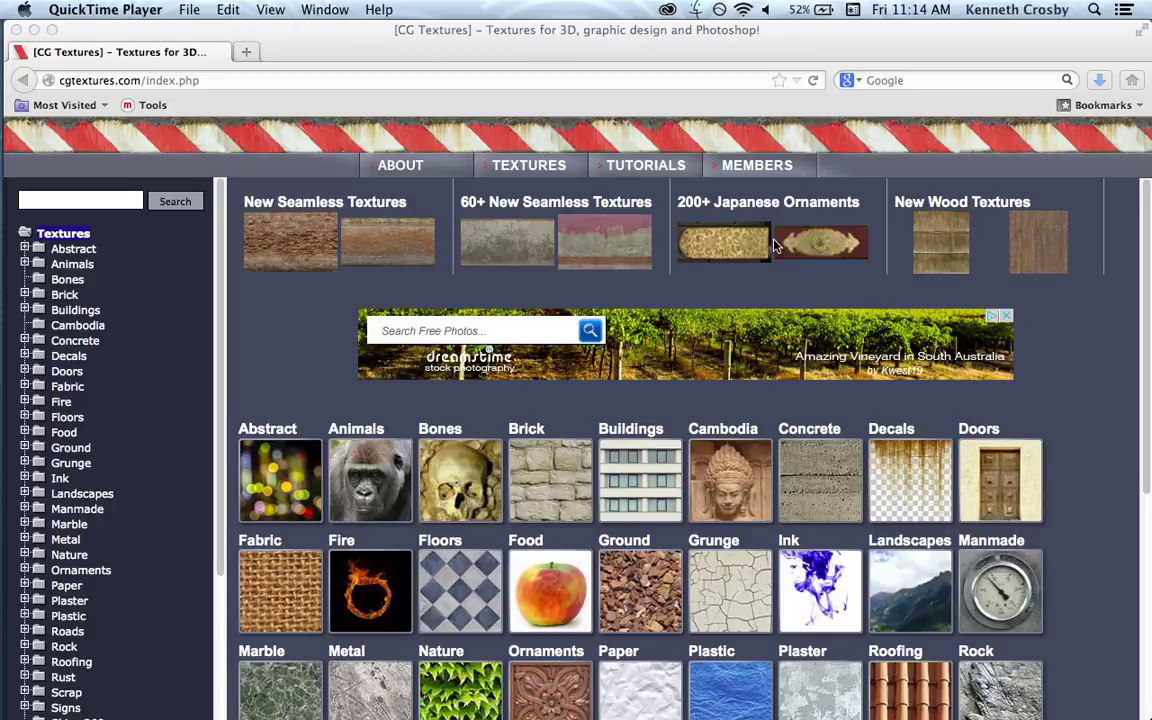
click(527, 44)
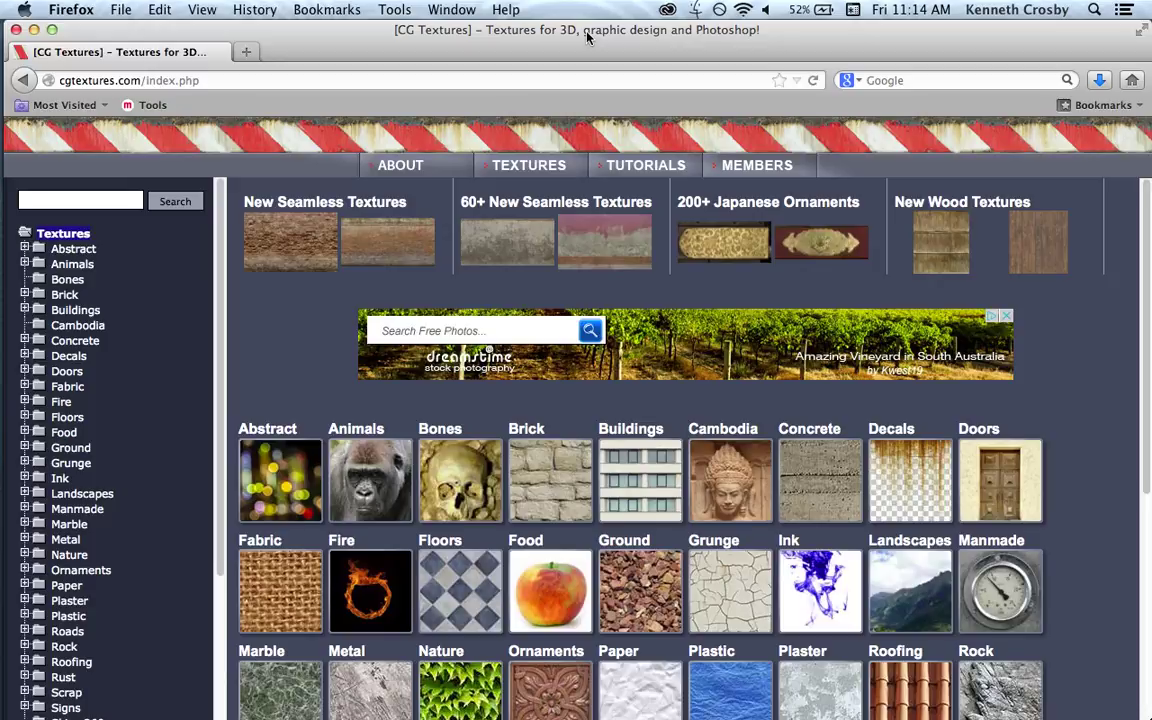
mouse_move(745, 167)
scroll(1092, 440, down, 3)
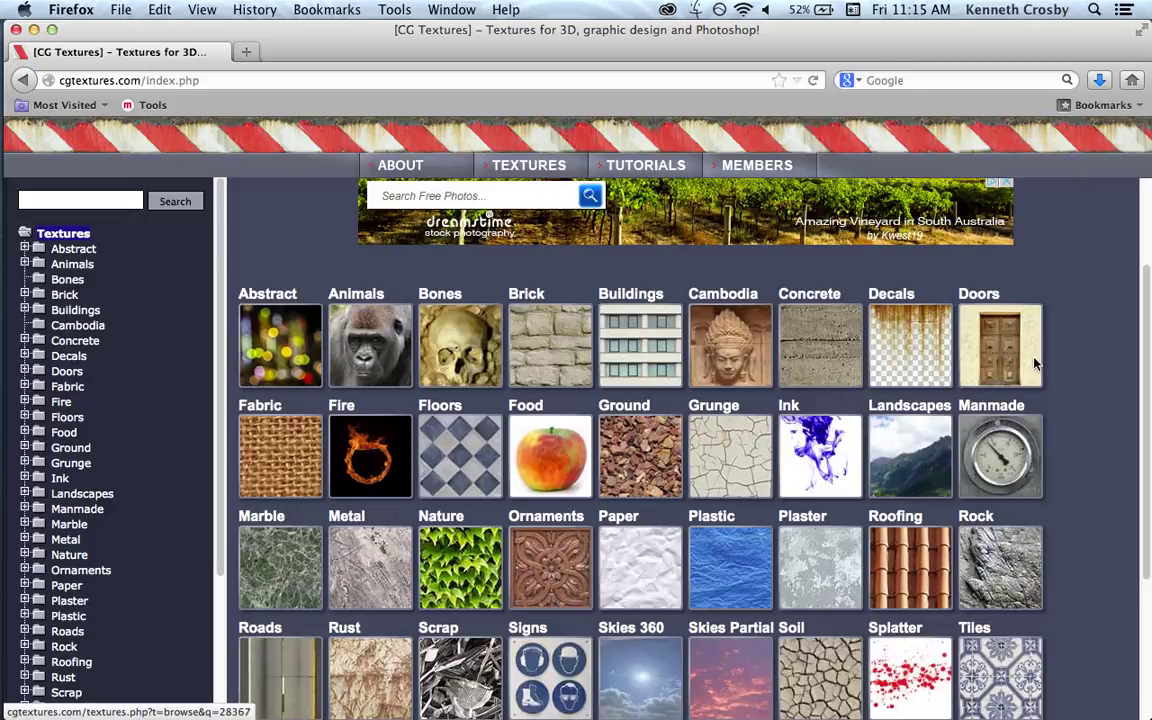
scroll(1143, 328, down, 3)
drag(1143, 328, 1023, 483)
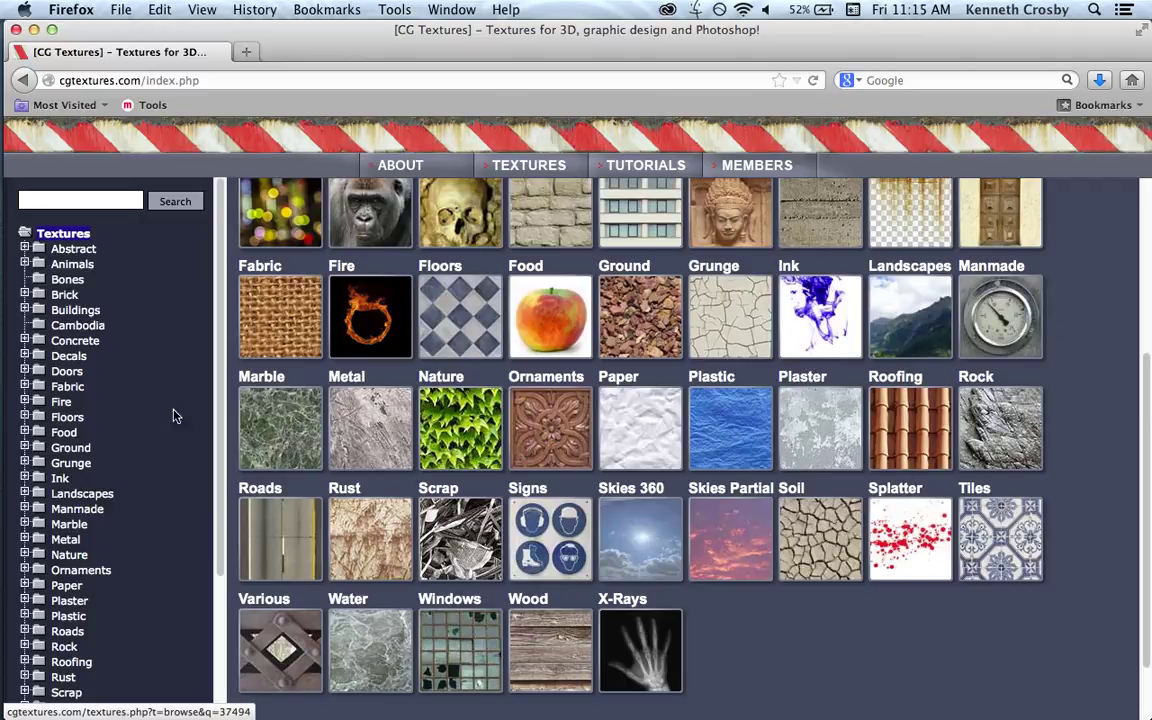
scroll(221, 389, down, 1)
drag(221, 389, 221, 511)
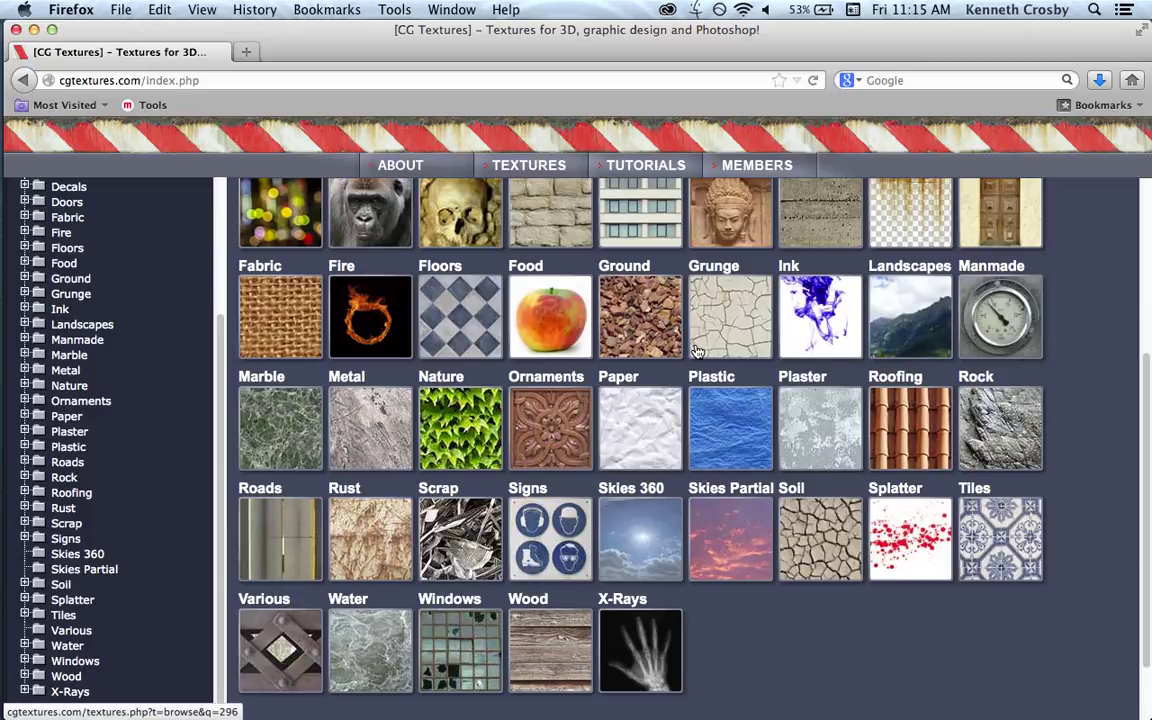
Minimize the browser, check the textures folder in Finder, and switch to the blank Untitled-1 document in Photoshop.
click(34, 30)
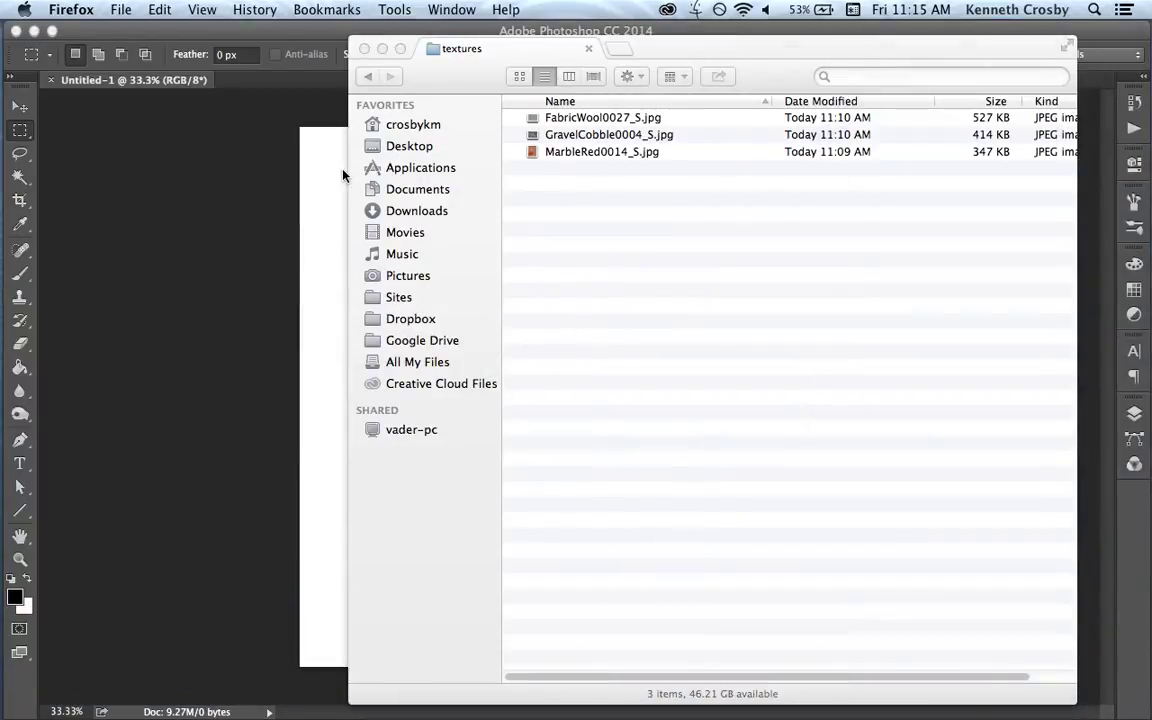
click(648, 47)
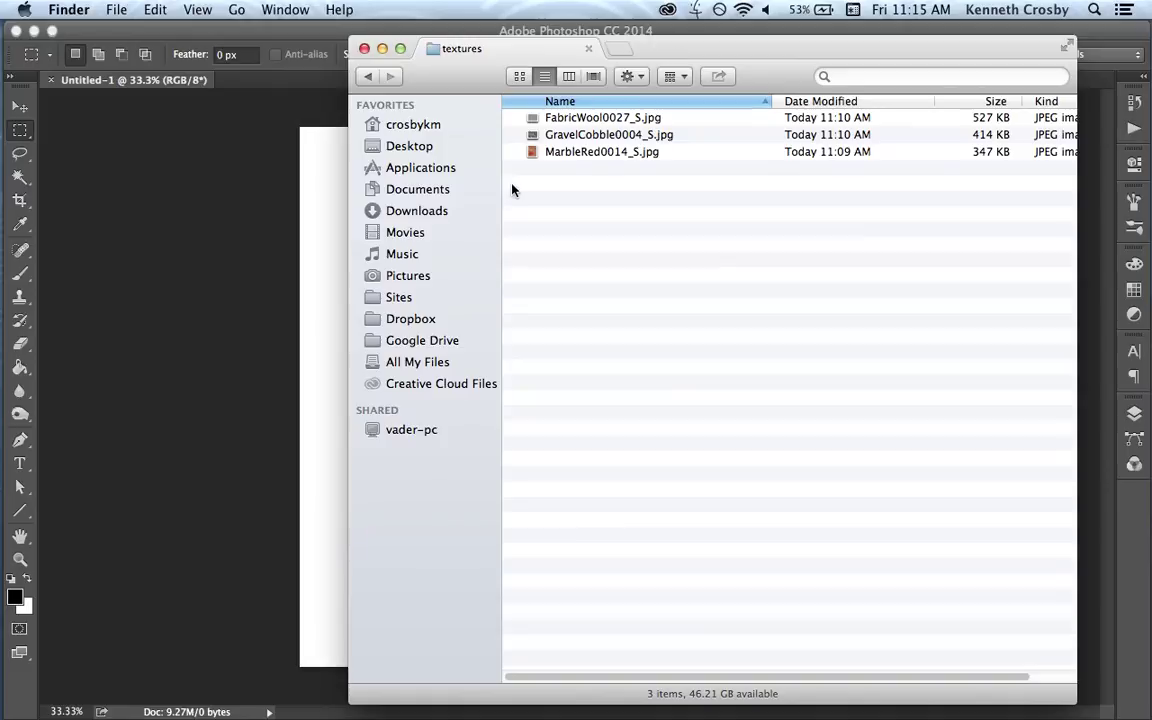
click(170, 268)
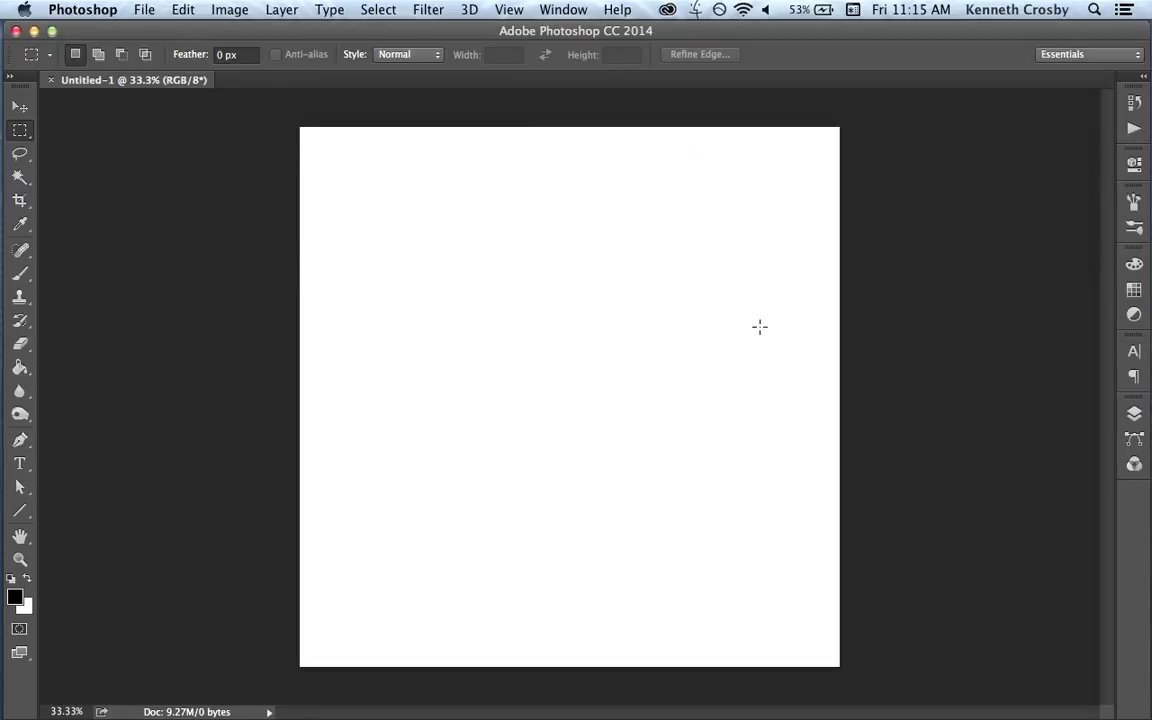
Add a new layer above the Background and name it cube.
click(1134, 413)
click(1134, 414)
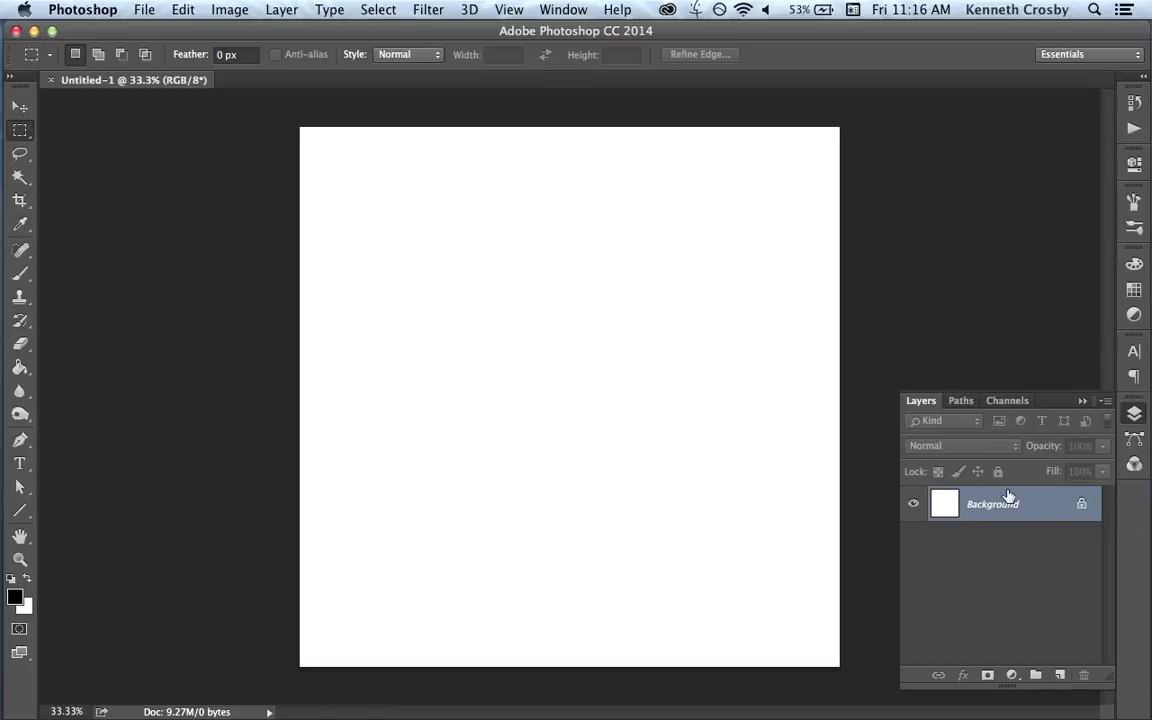
click(1061, 677)
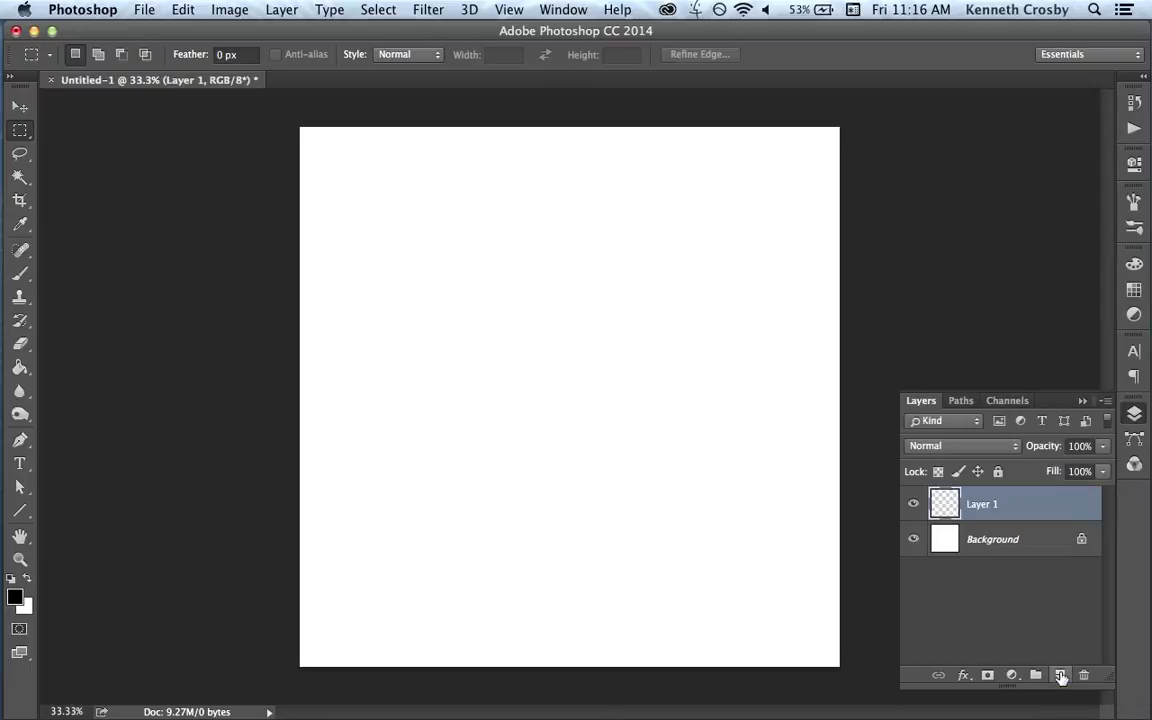
double_click(984, 506)
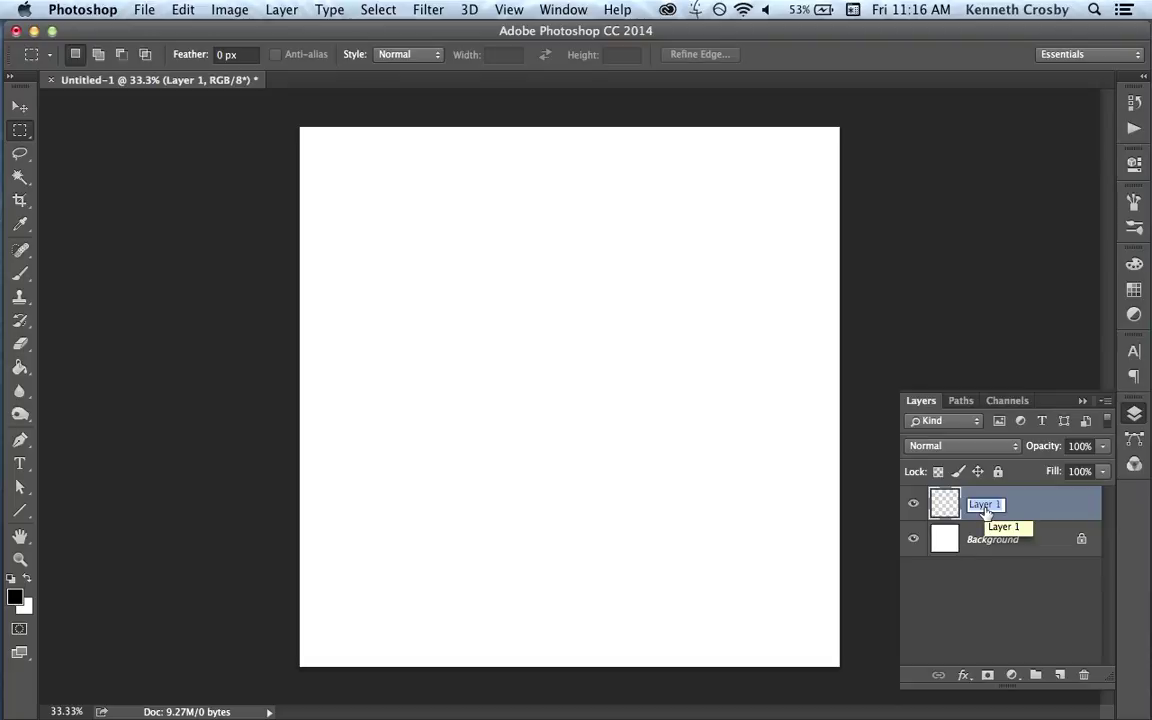
text(cube)
key(Return)
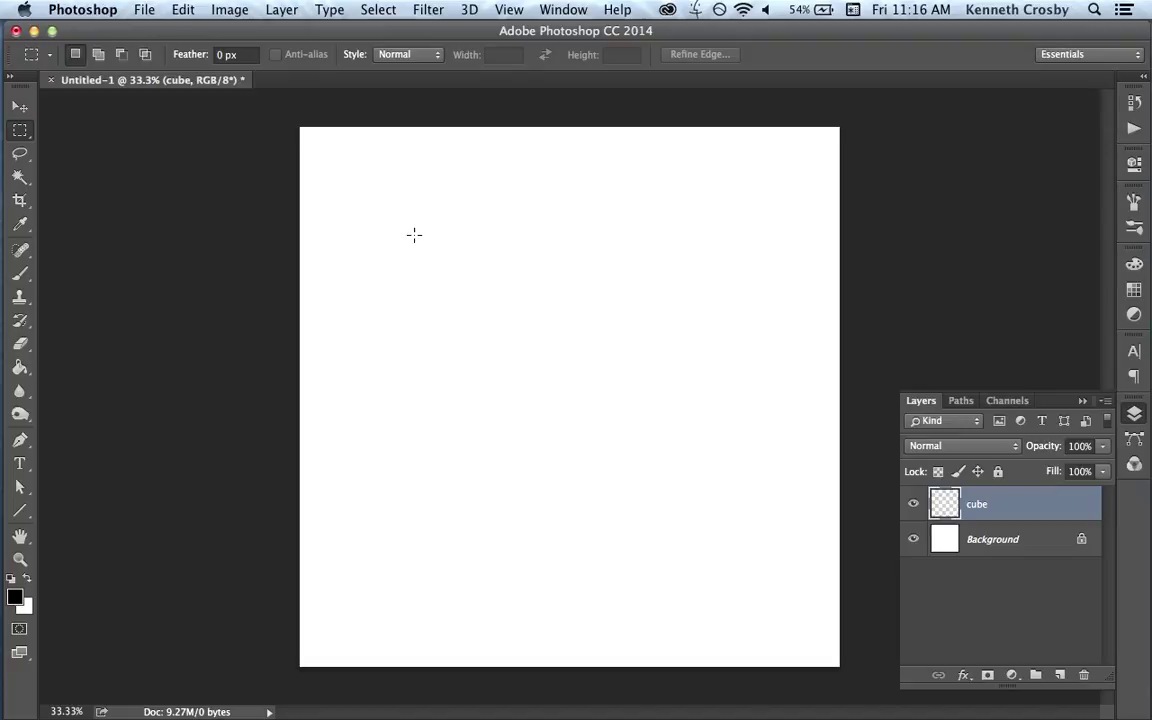
Make a square selection about 5.75 in wide in the middle of the canvas with the Rectangular Marquee tool.
click(20, 131)
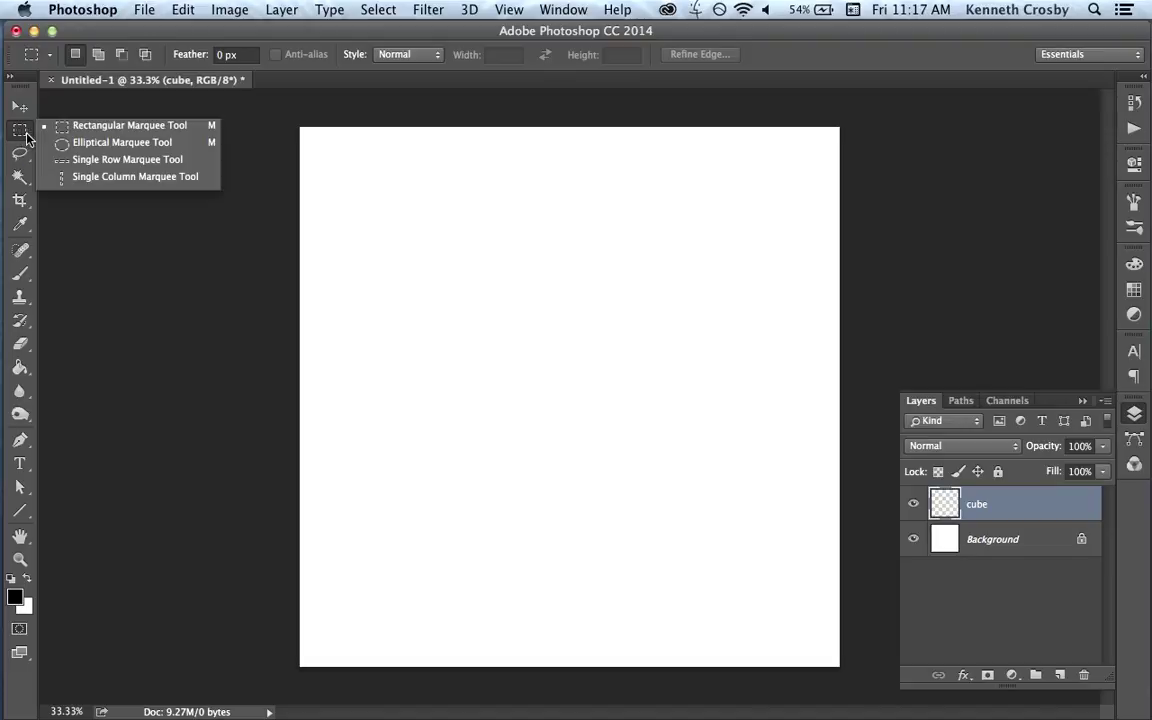
click(88, 131)
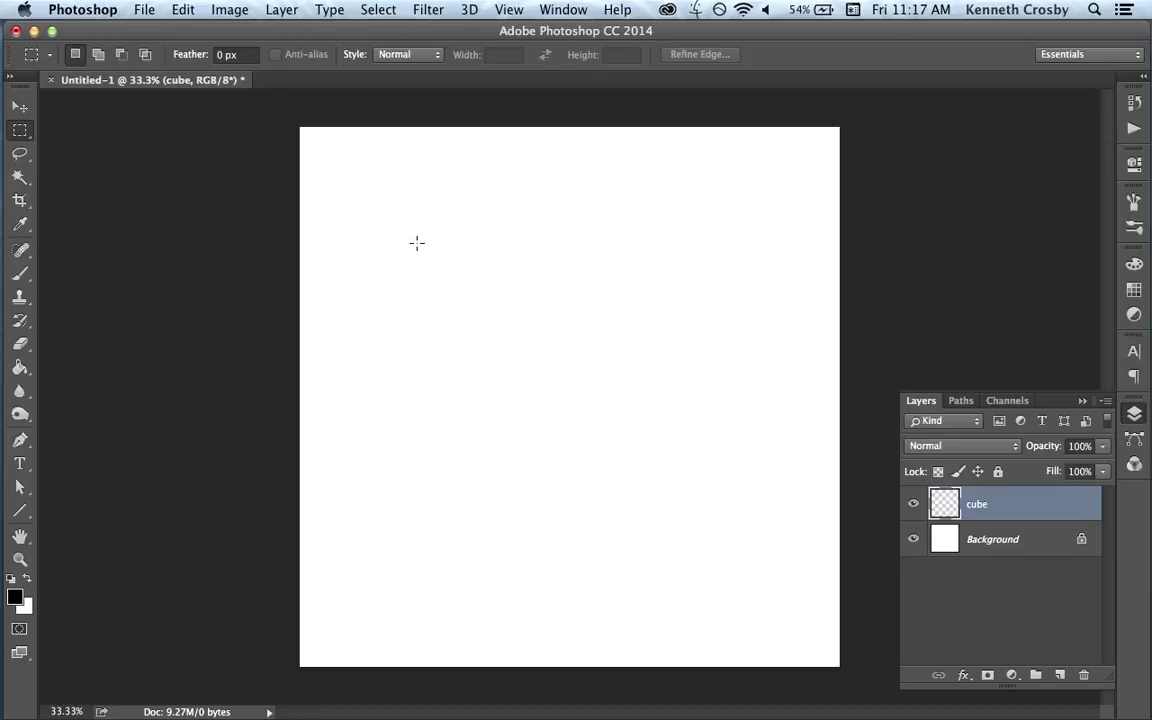
drag(429, 242, 740, 551)
key(shift)
key(shift)
key(shift)
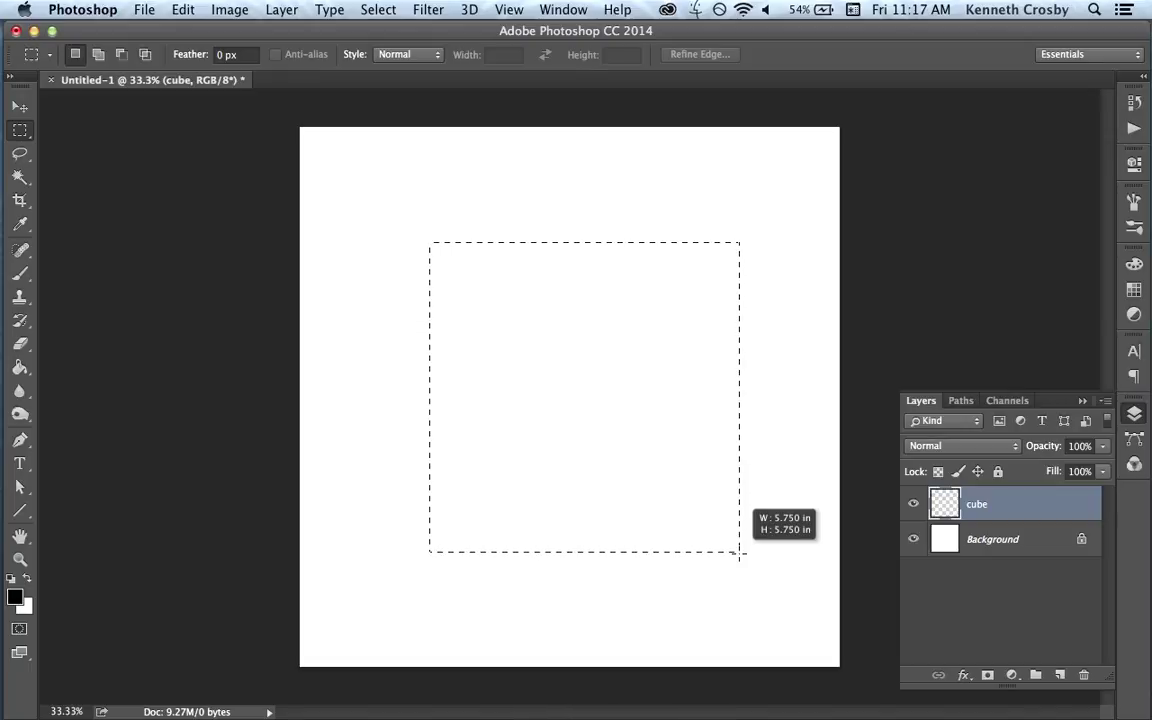
drag(739, 553, 740, 553)
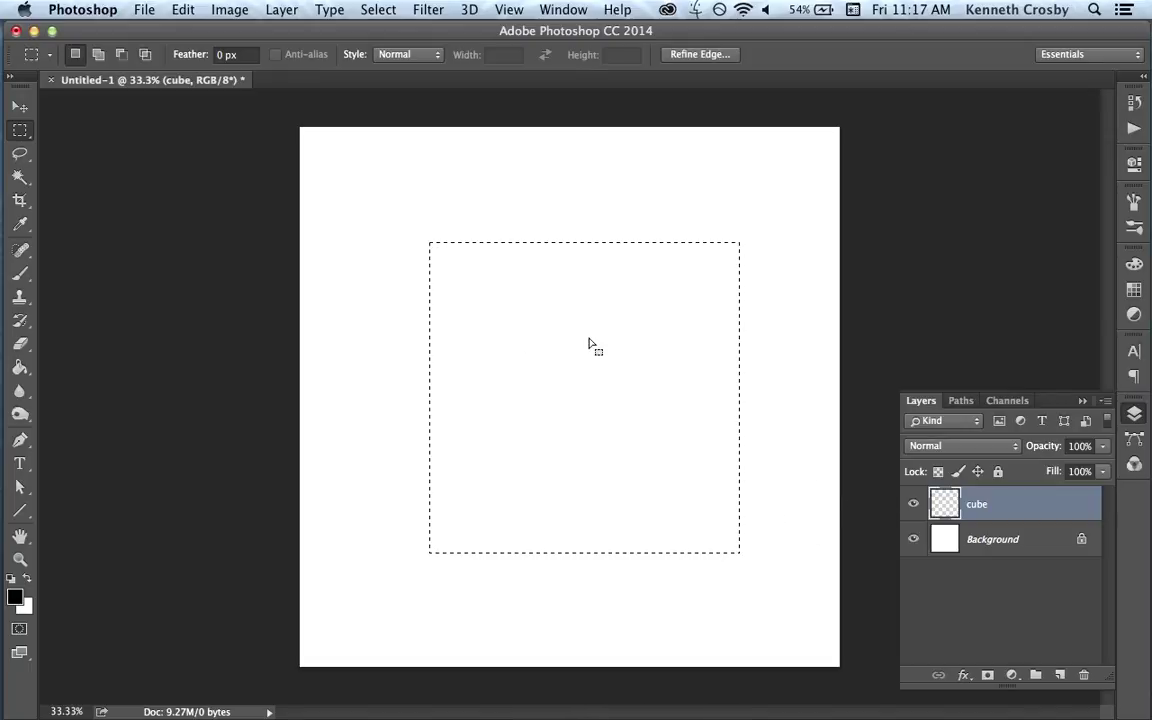
Fill the square selection on the cube layer with a medium gray swatch using the Paint Bucket, and deselect it.
mouse_move(4, 256)
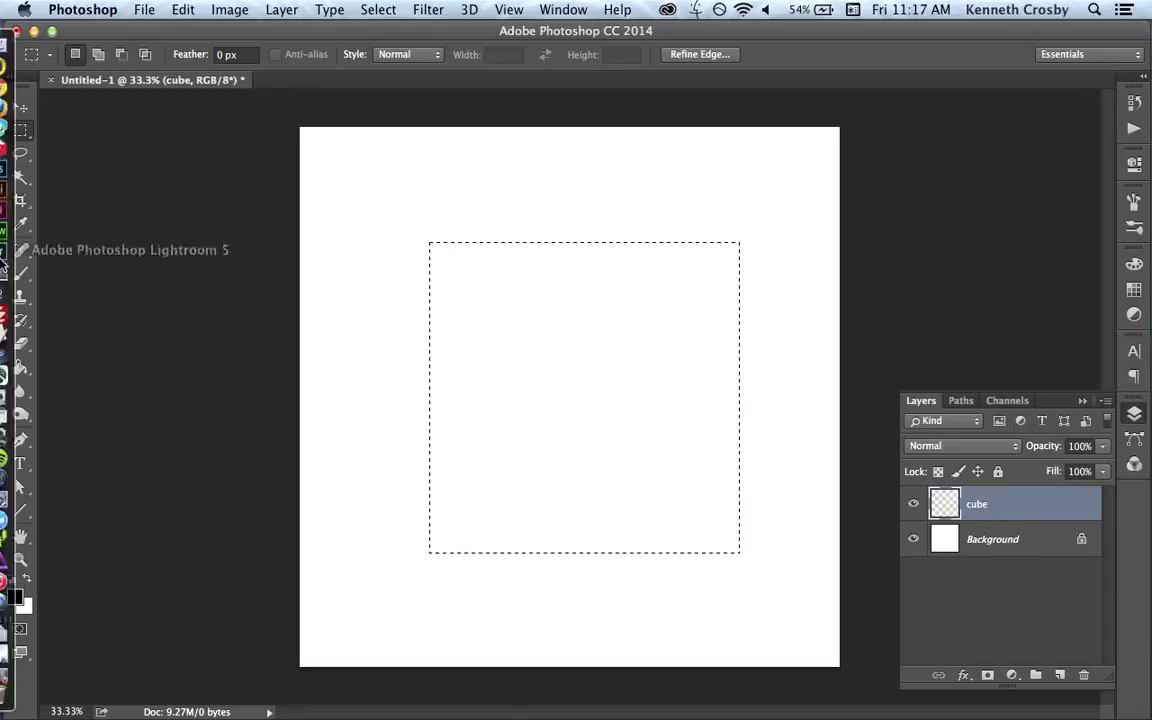
click(21, 368)
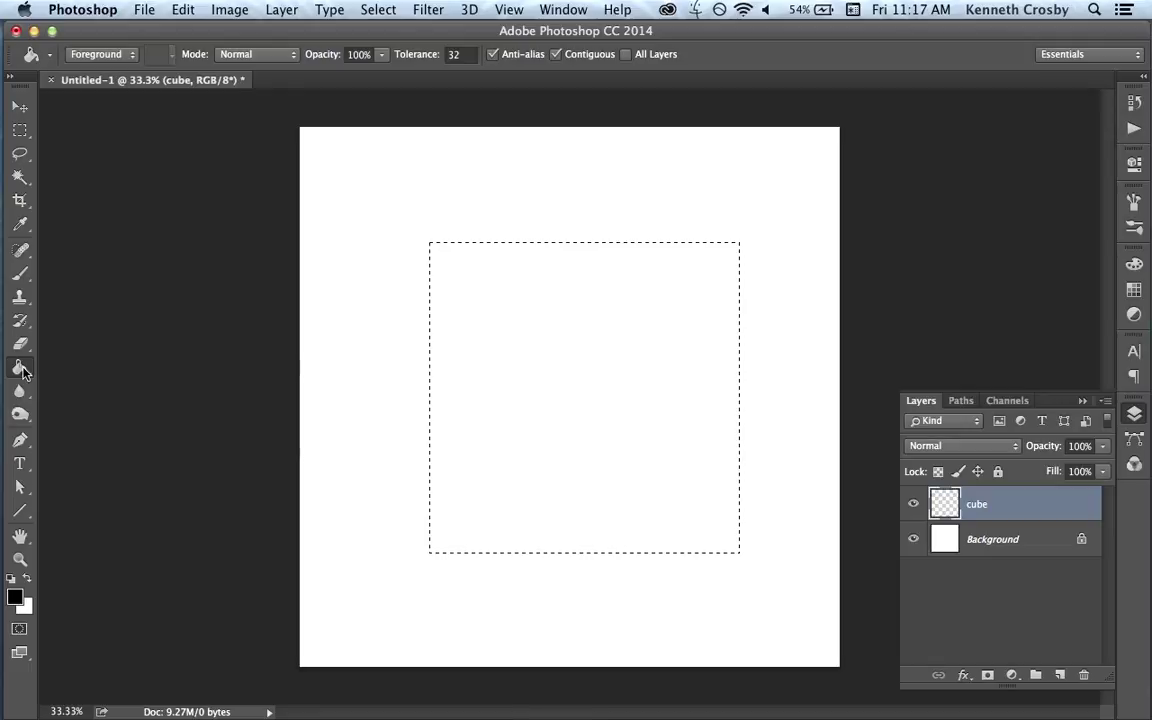
click(1134, 289)
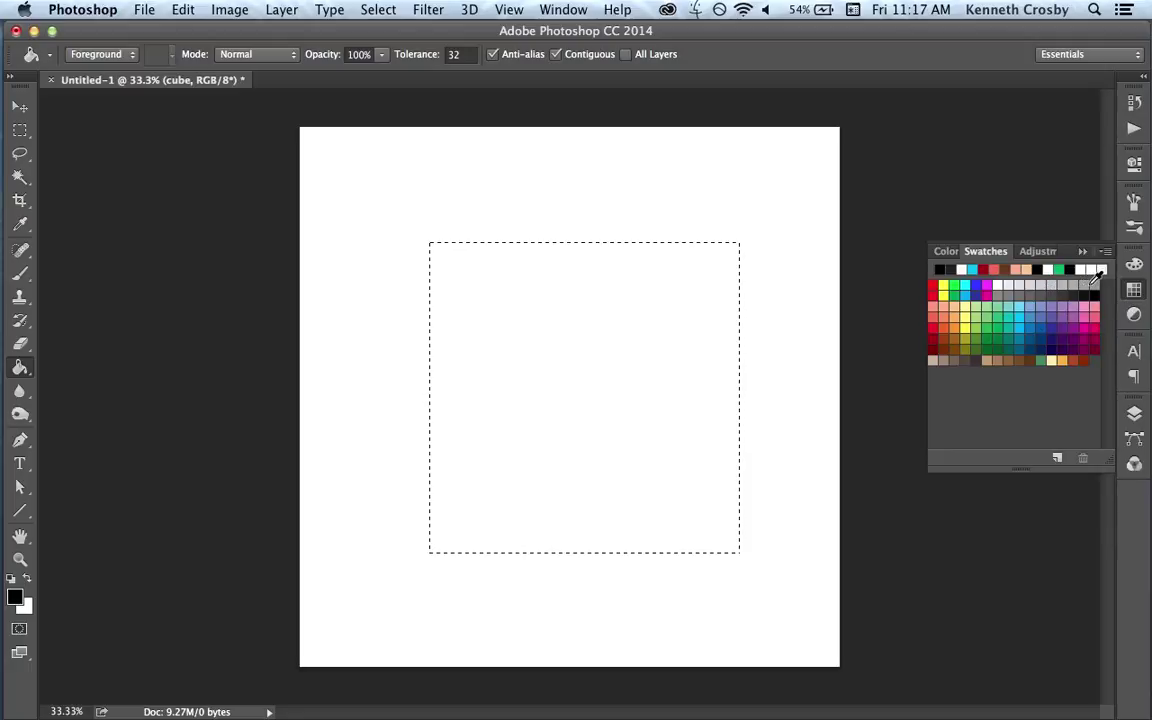
click(1055, 288)
click(1134, 290)
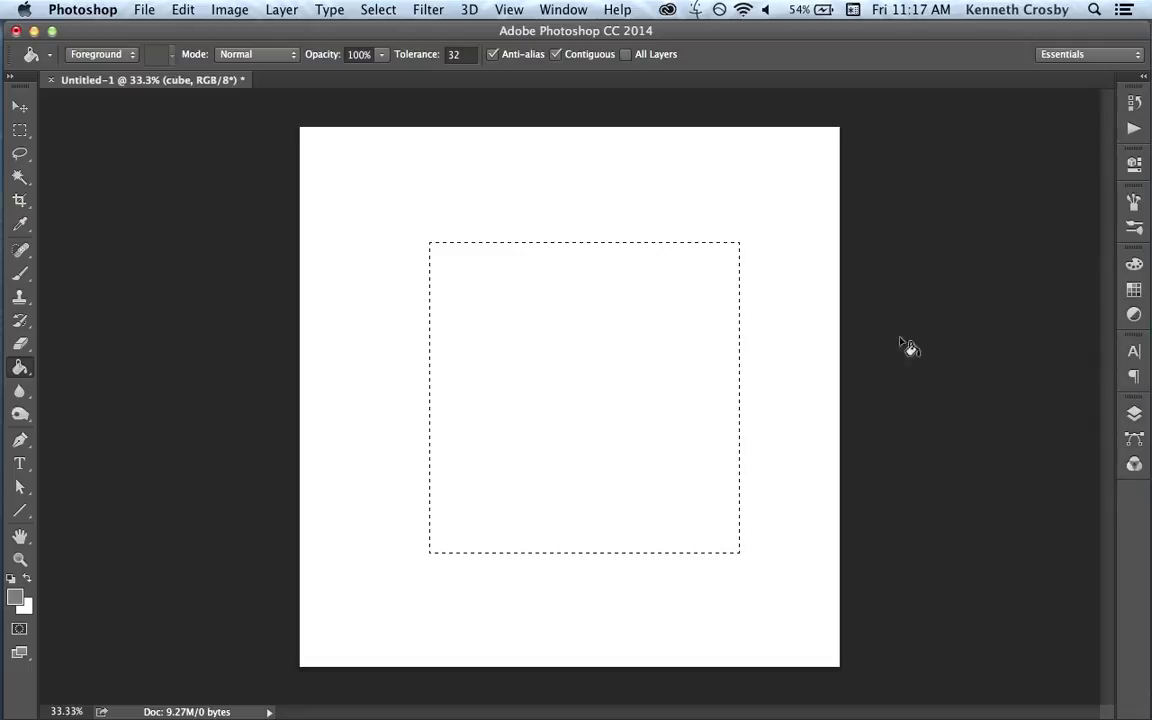
click(1134, 413)
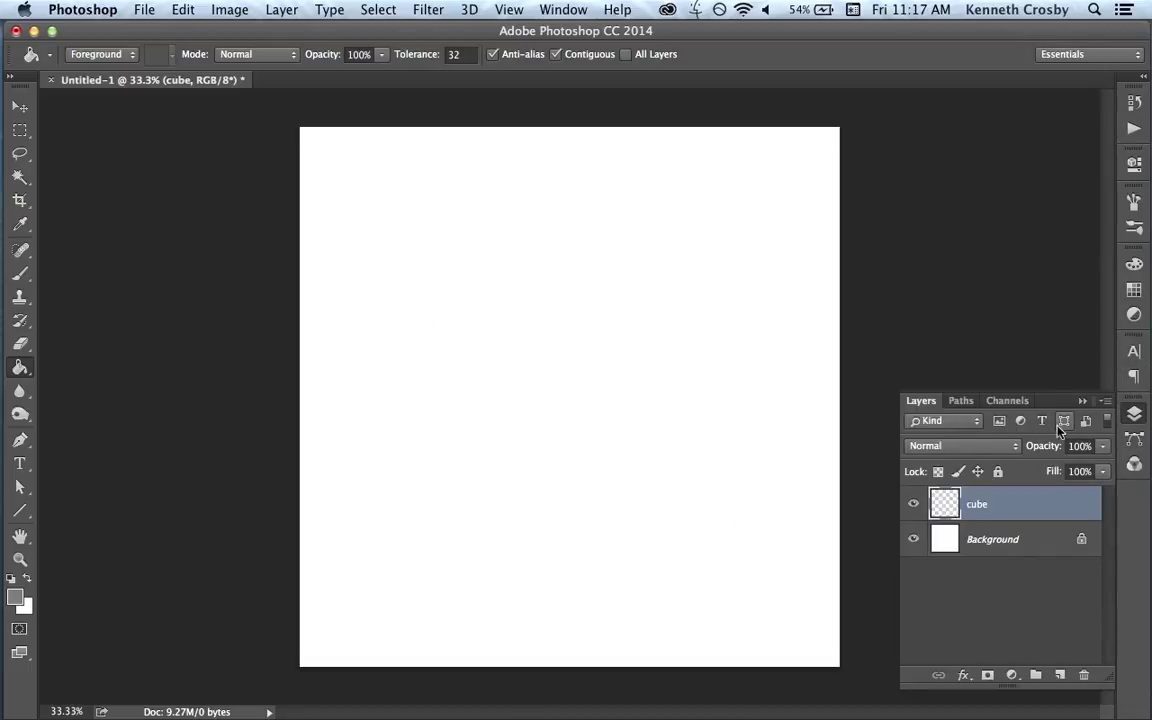
click(620, 372)
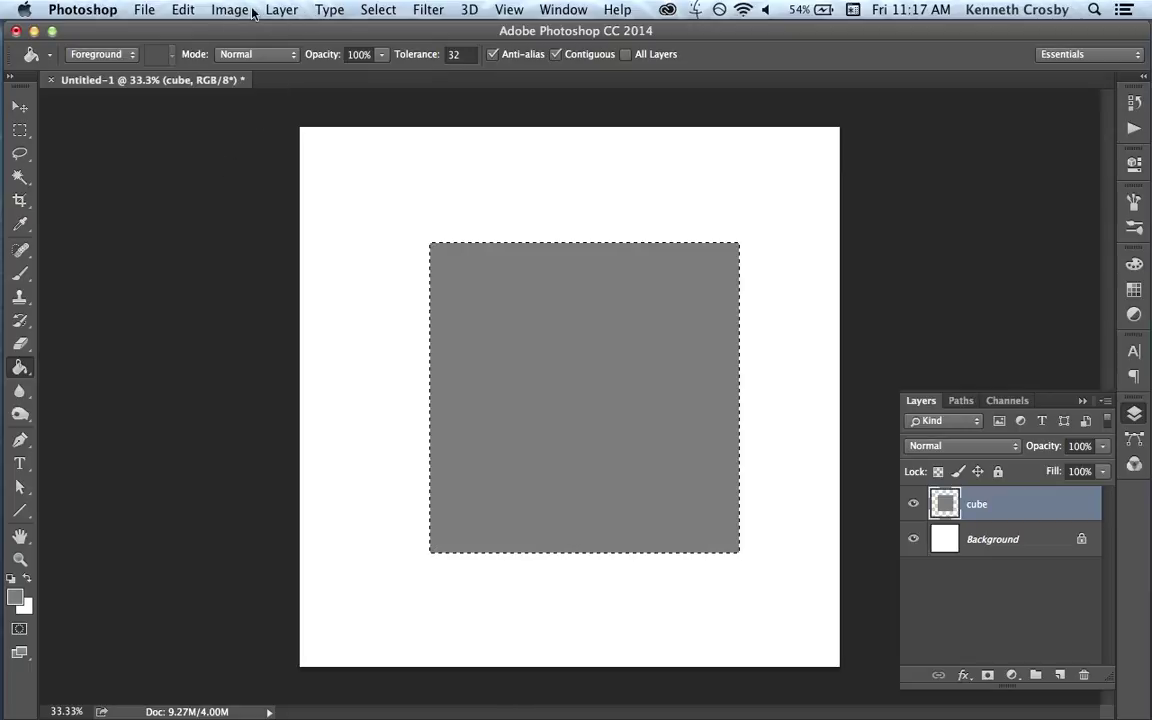
click(379, 10)
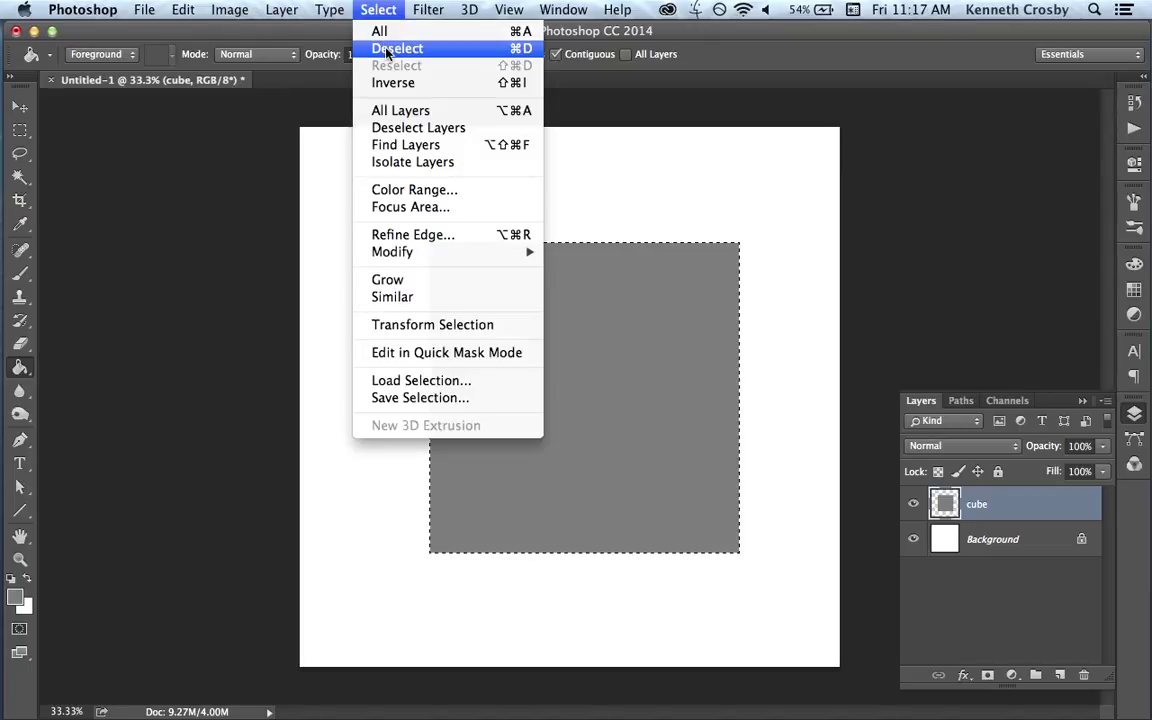
click(395, 48)
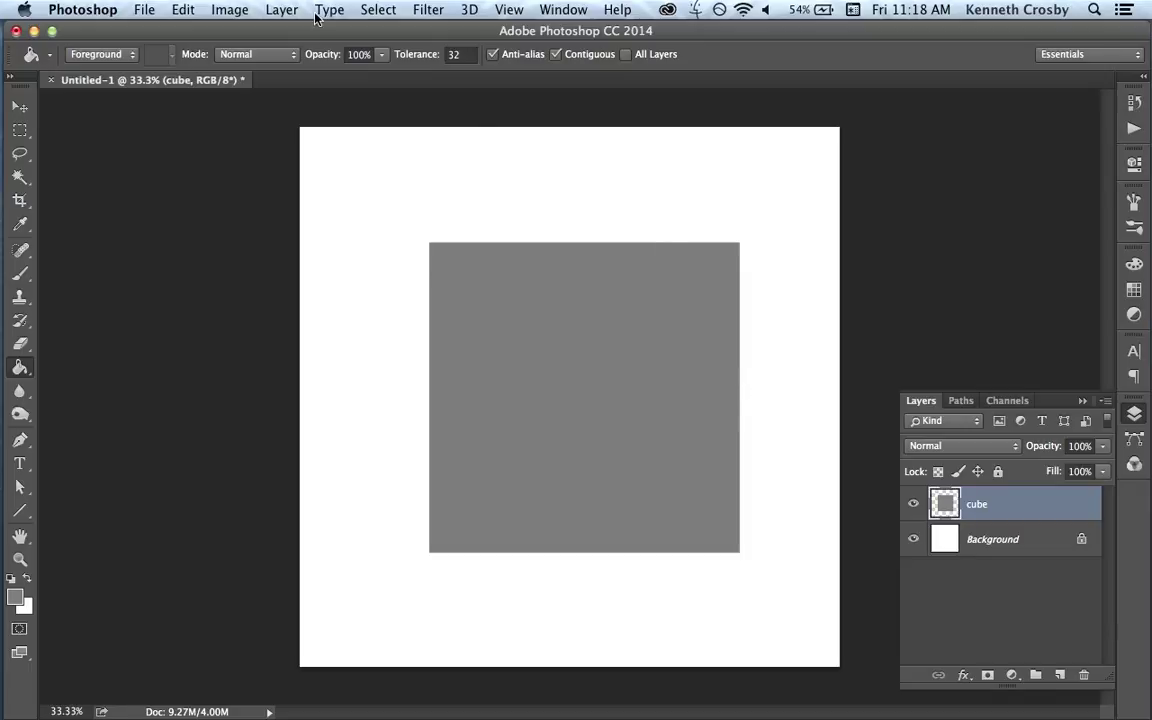
Rotate the gray square 45° into a diamond with Free Transform and apply the transformation.
click(182, 11)
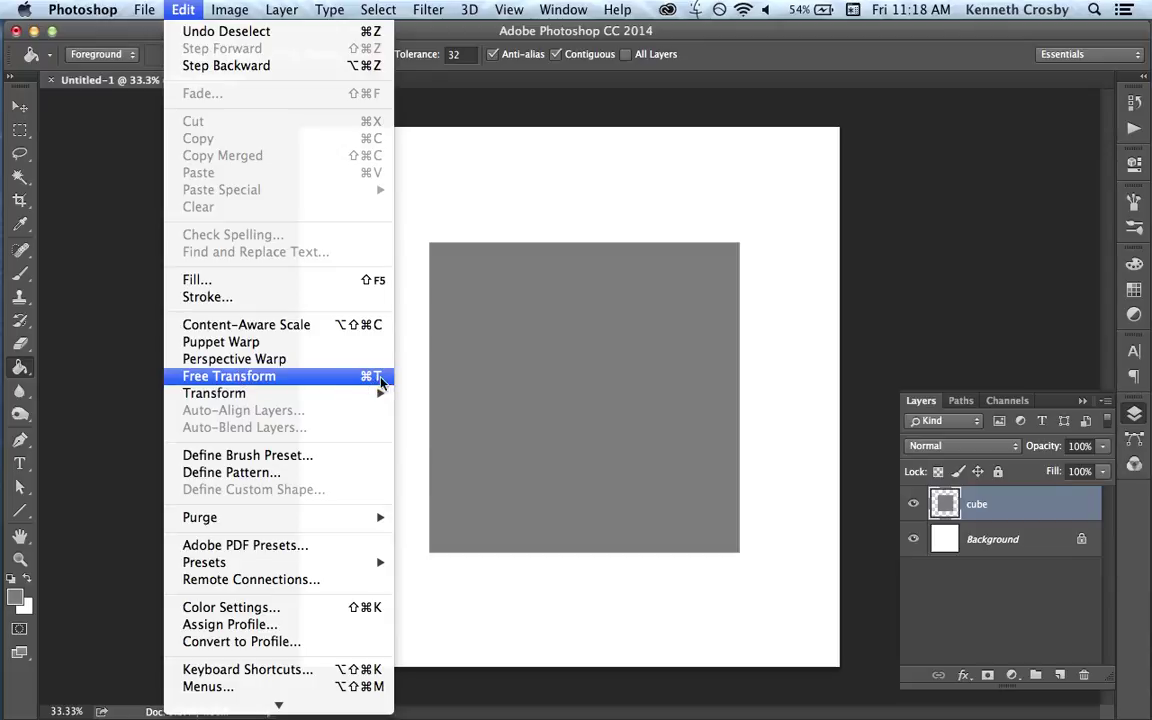
click(662, 60)
key(super+t)
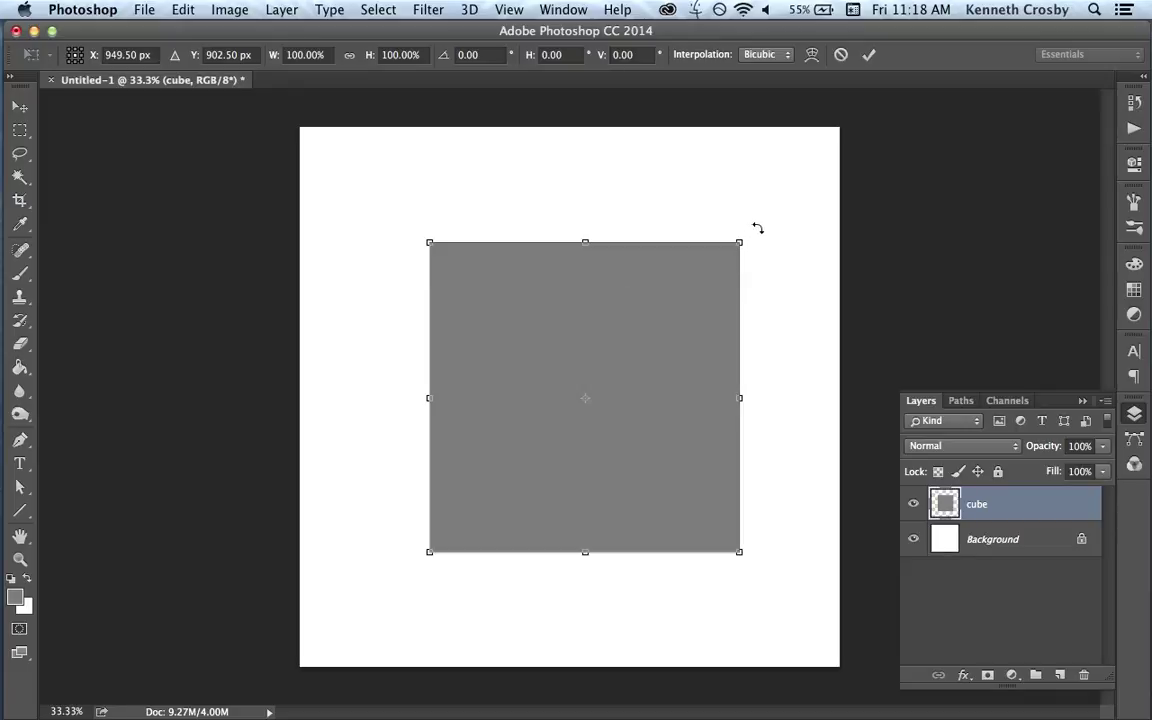
drag(767, 216, 806, 397)
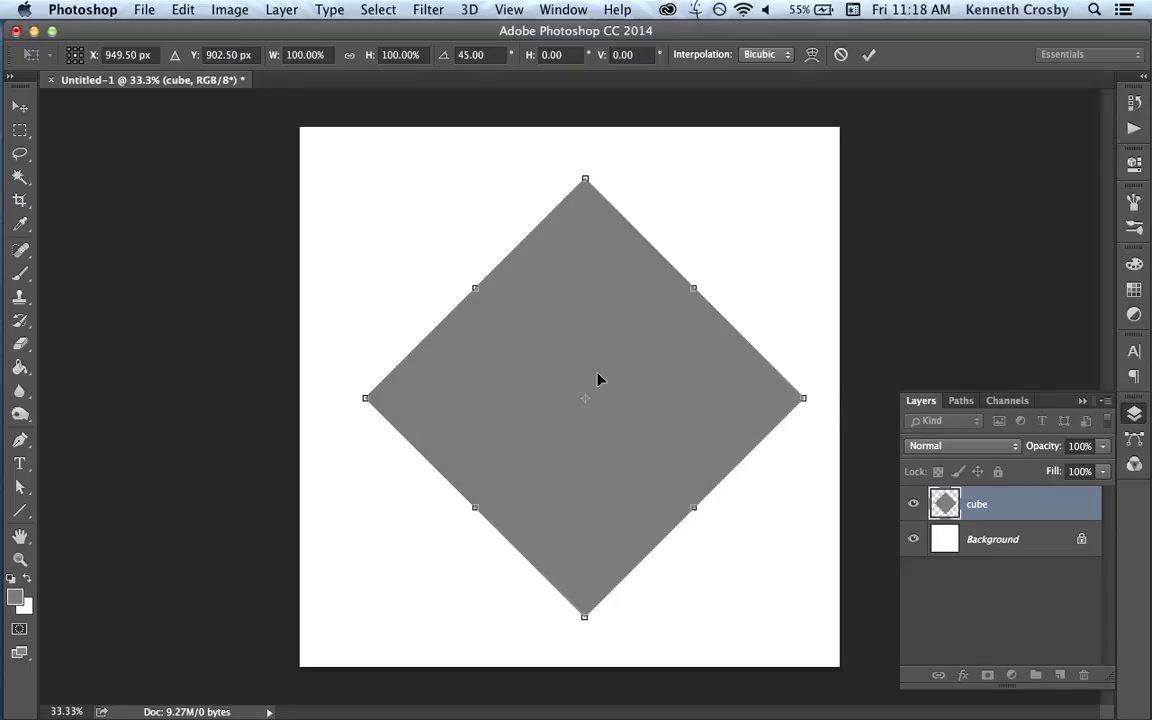
click(22, 132)
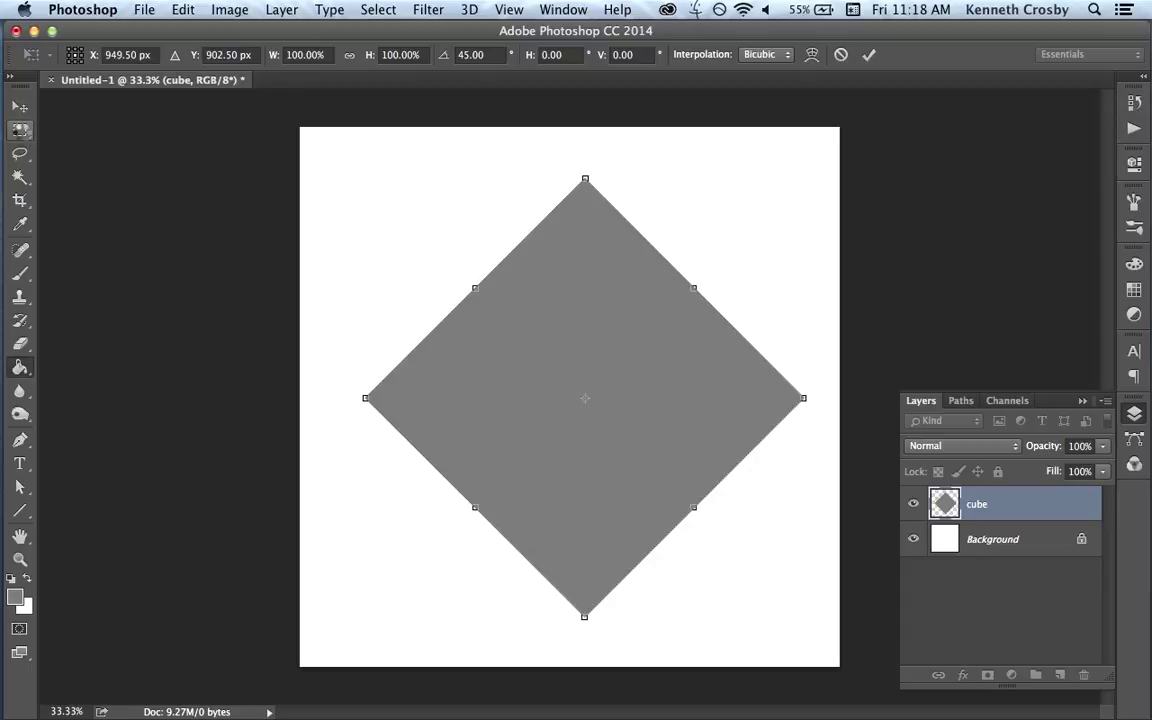
key(Return)
key(g)
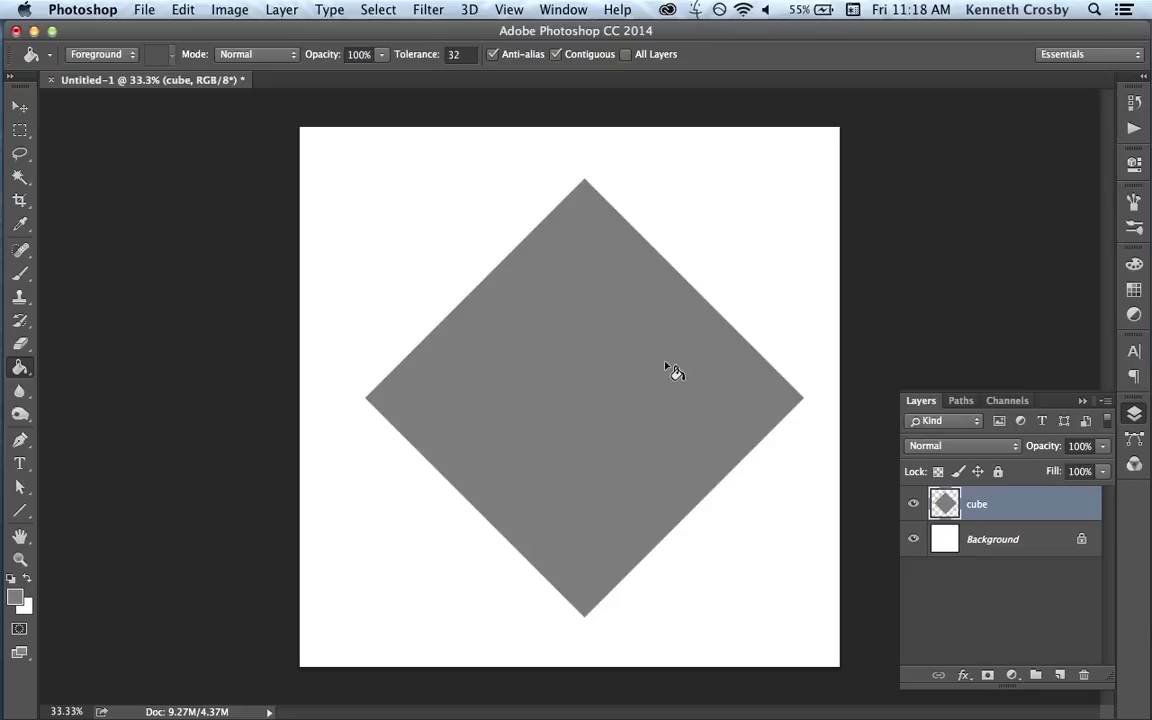
Scale the diamond proportionally to about 67% with Free Transform and move it to the upper middle of the canvas.
key(v)
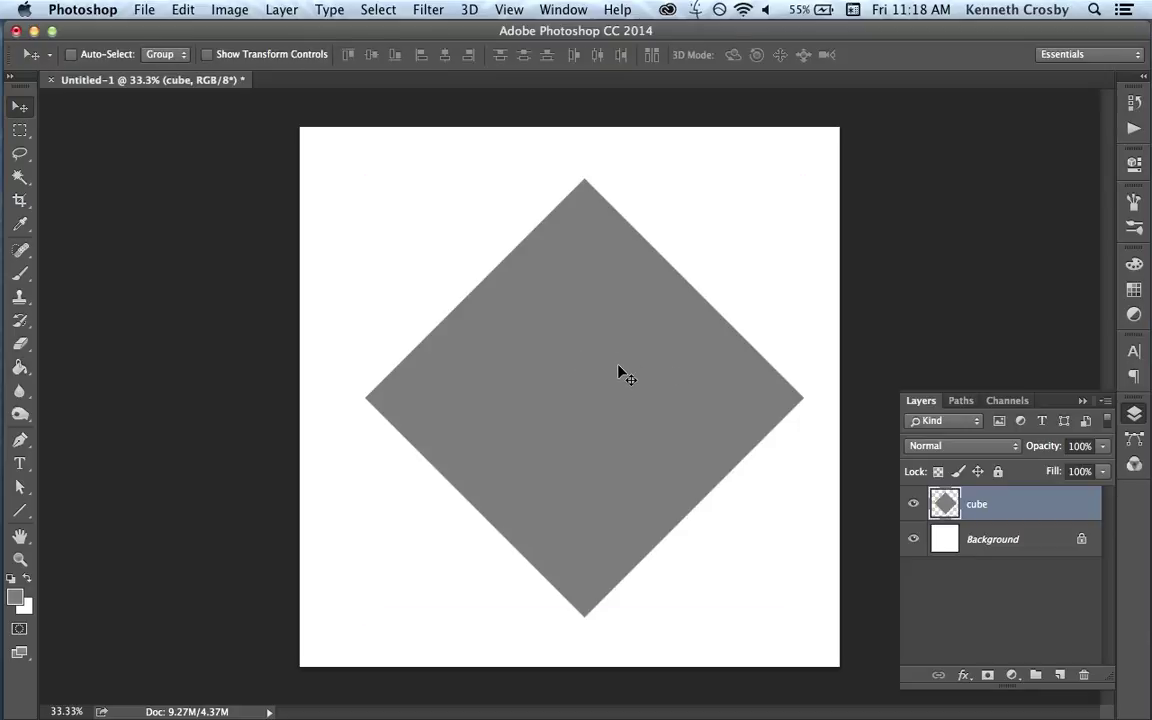
key(super)
key(super+t)
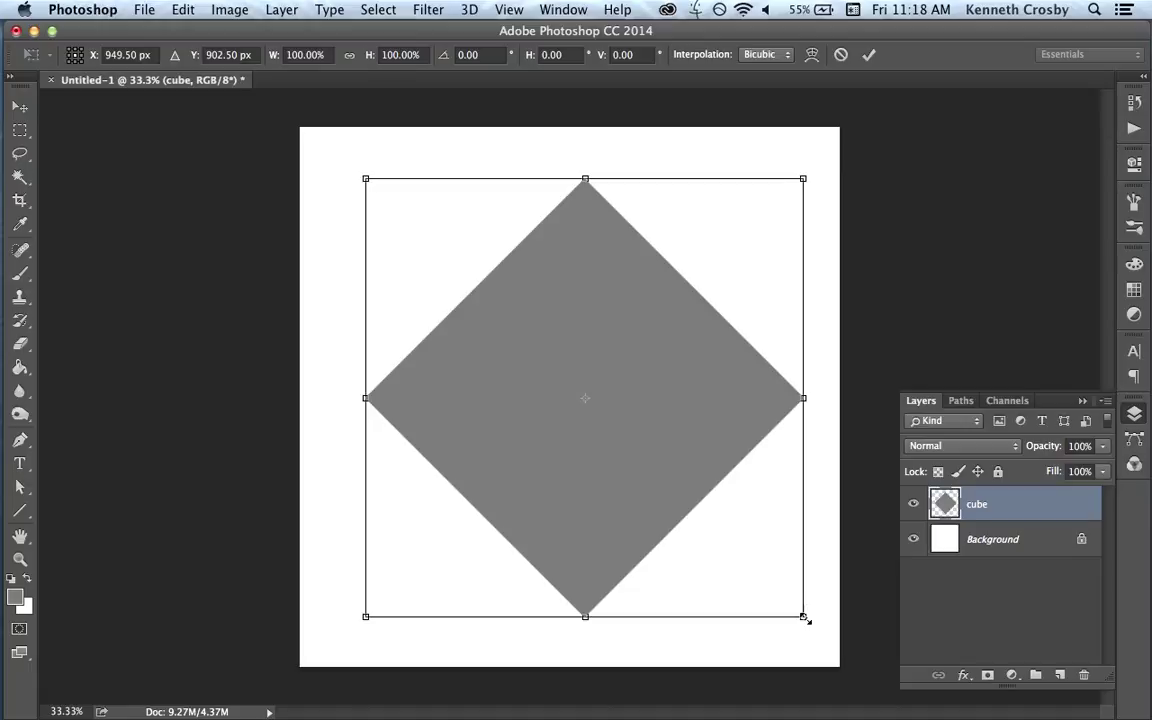
drag(801, 612, 693, 441)
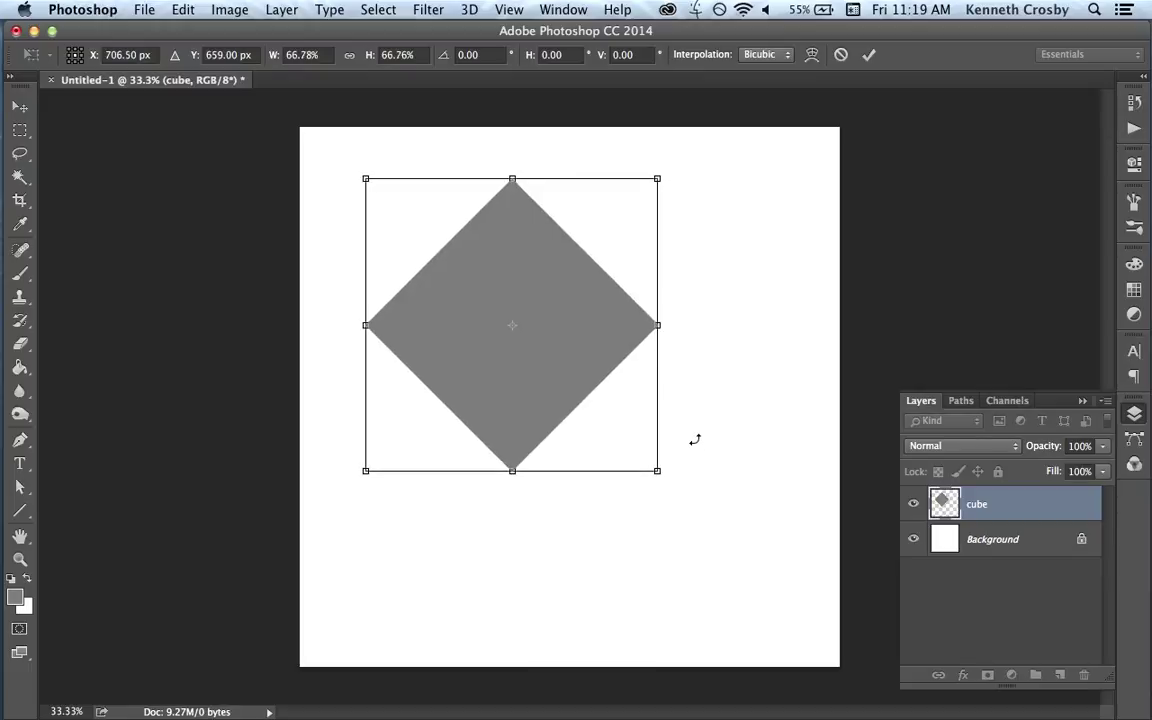
key(Return)
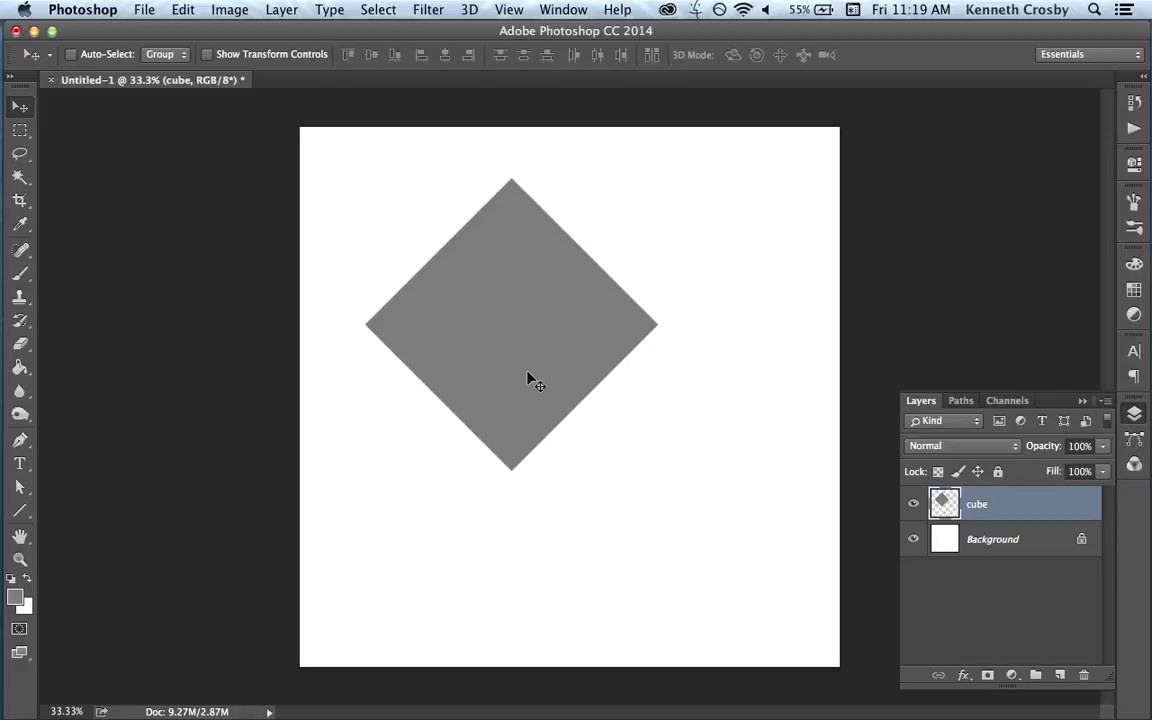
drag(551, 378, 583, 380)
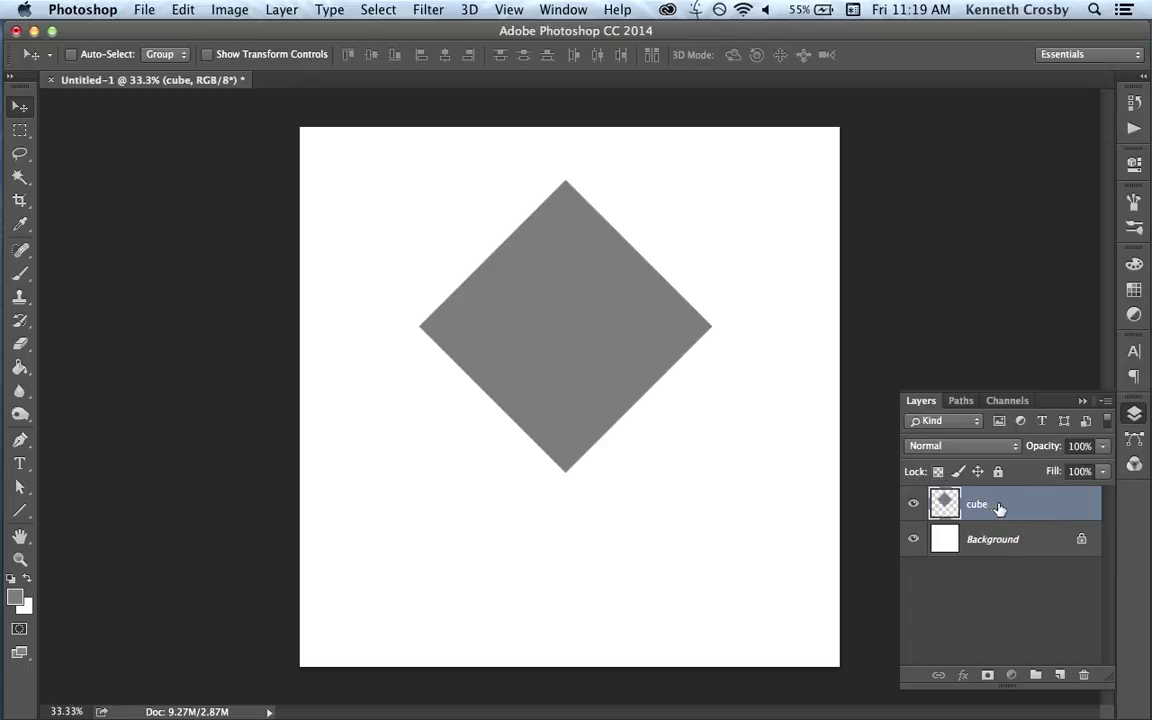
Duplicate the cube layer and rename the copy "cube bottom".
drag(998, 509, 1061, 674)
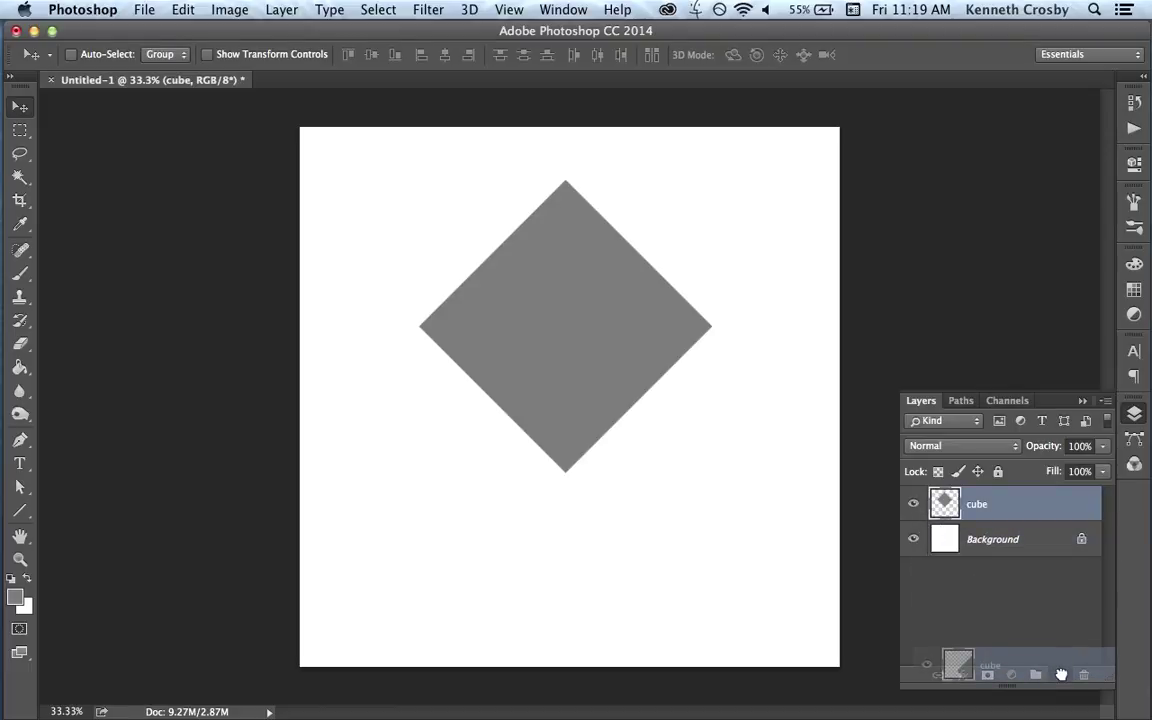
drag(1061, 674, 1061, 674)
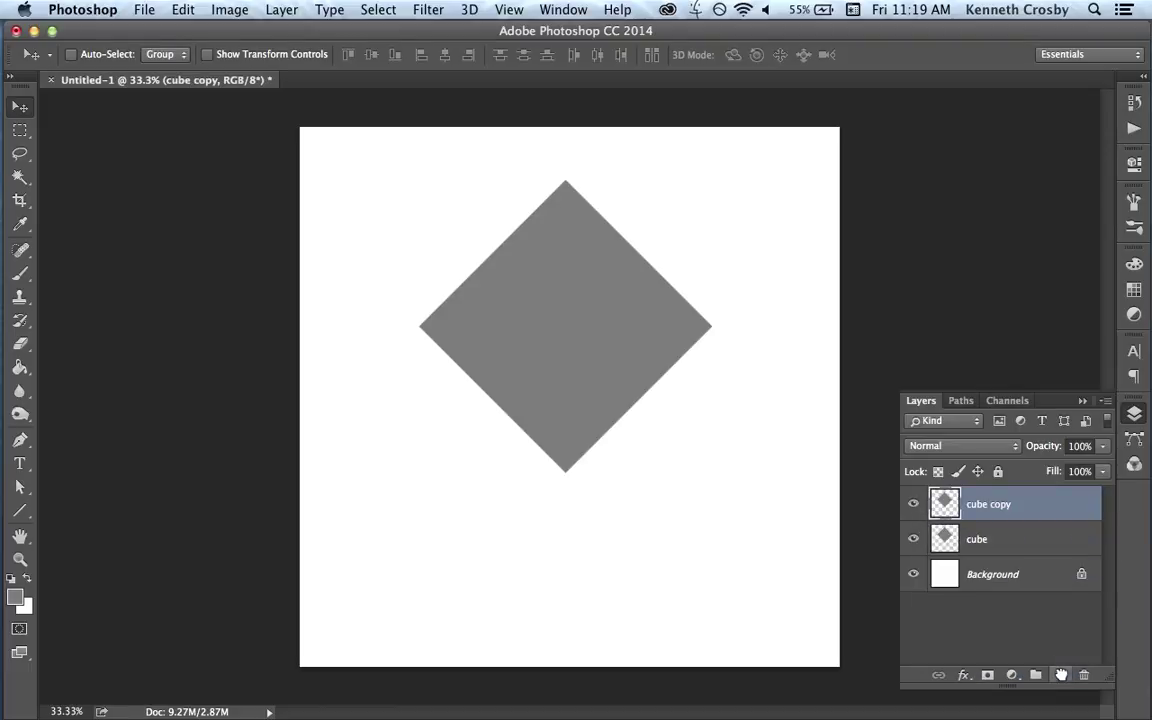
double_click(995, 508)
double_click(995, 505)
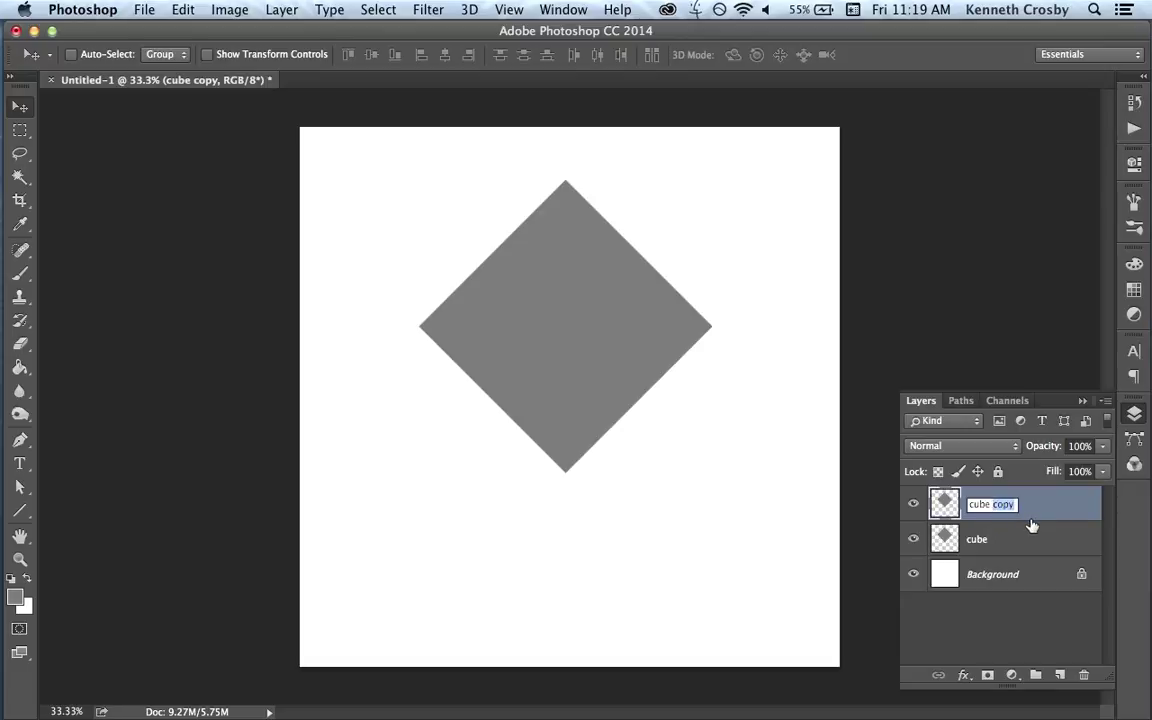
text(botto)
text(m)
key(Return)
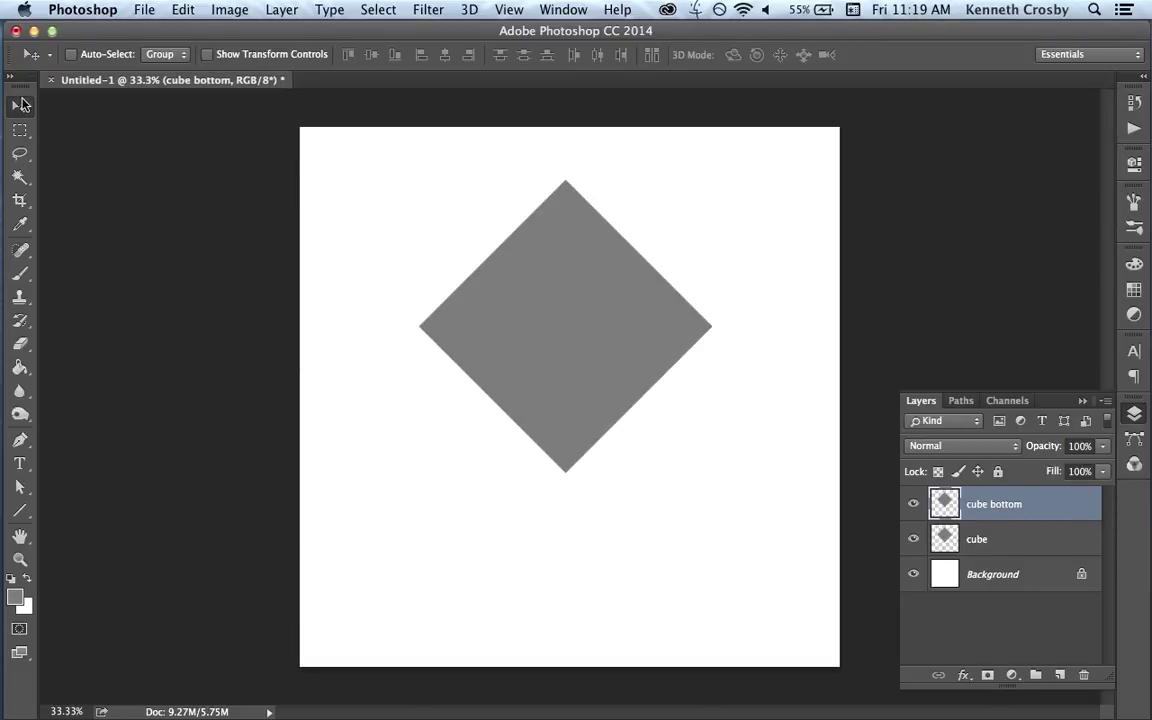
Move the cube bottom diamond straight down so it partly overlaps the upper one, and place its layer below the cube layer.
drag(586, 337, 586, 476)
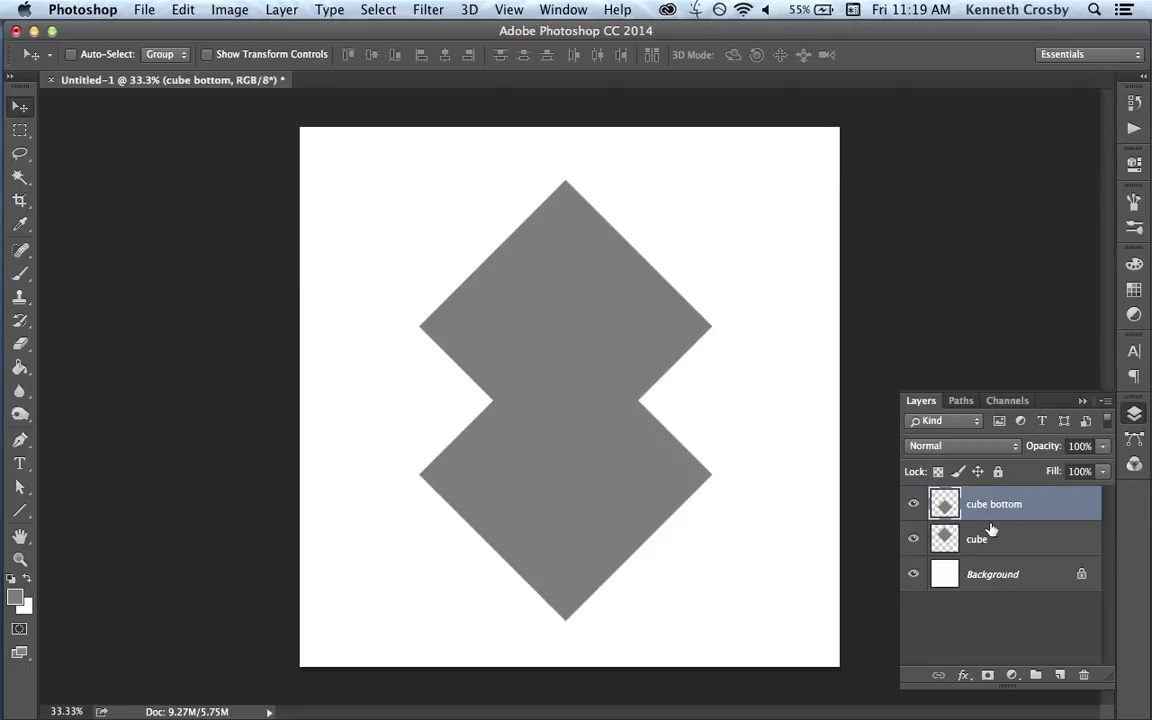
drag(1001, 514, 996, 560)
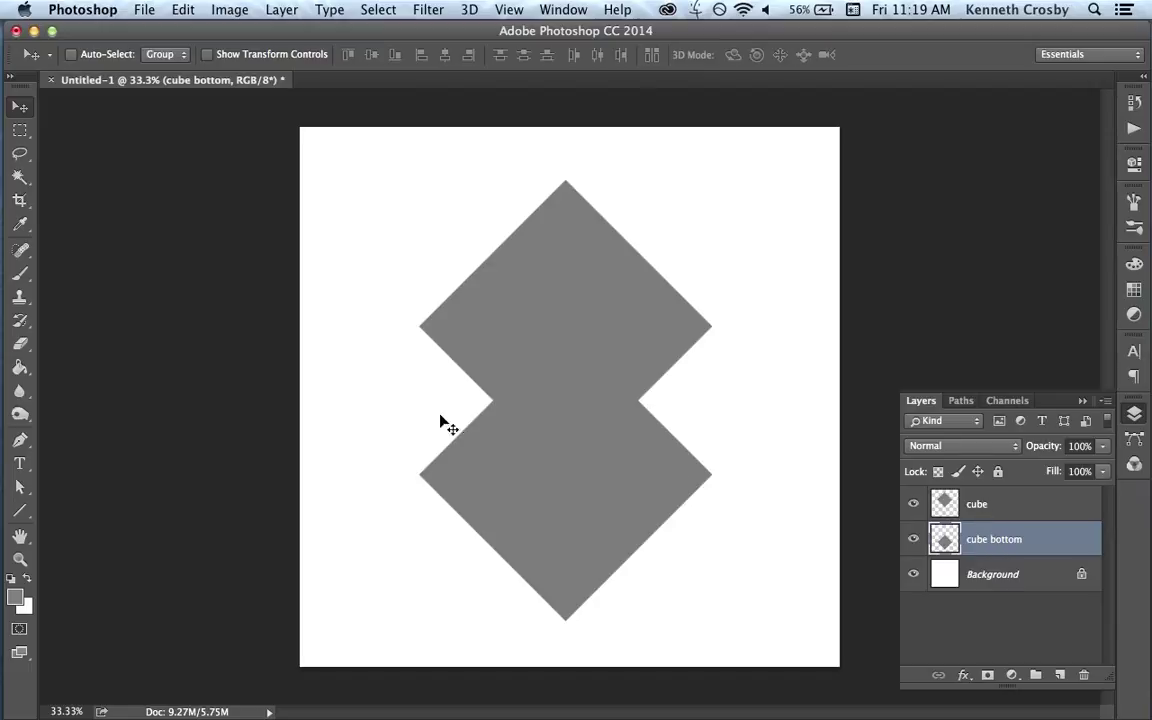
Select the rectangle between the side corners of the upper and lower diamonds with the Polygonal Lasso tool.
click(21, 152)
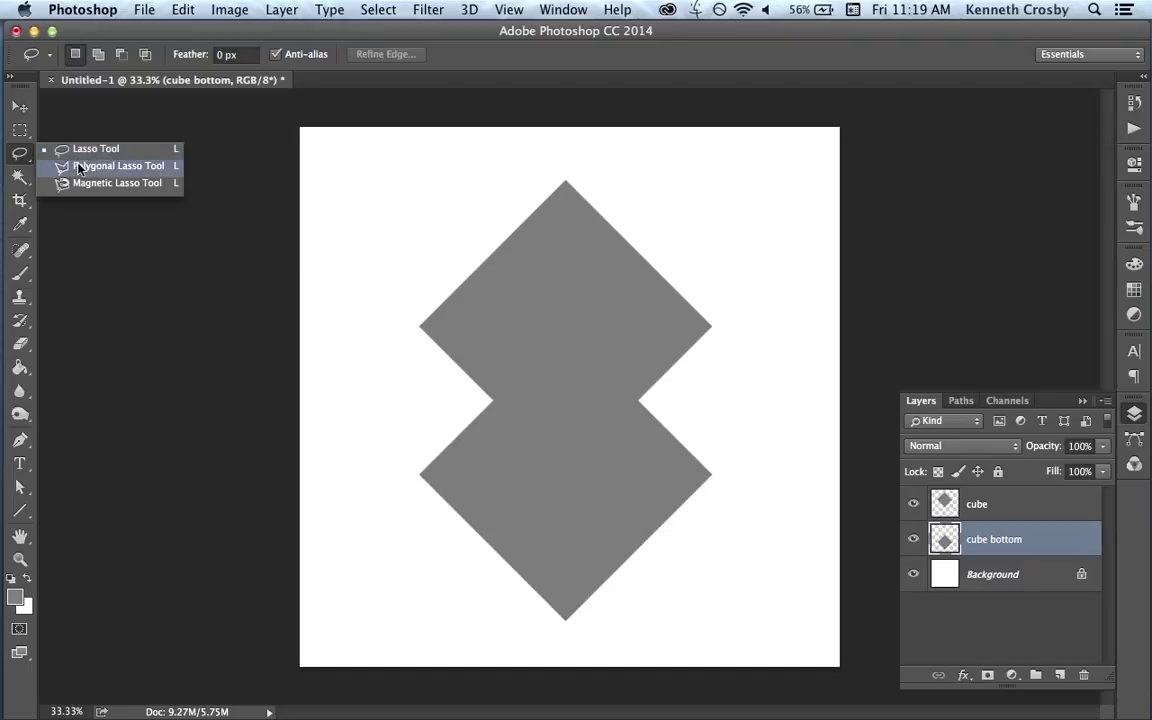
click(78, 167)
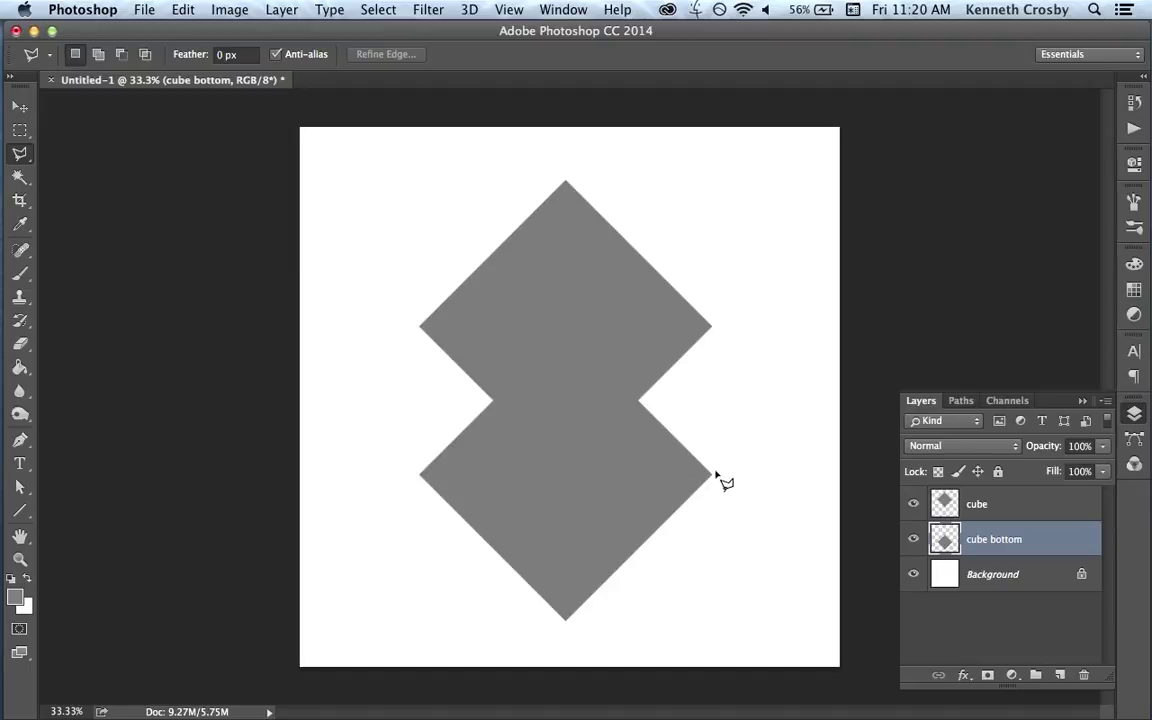
key(super+plus)
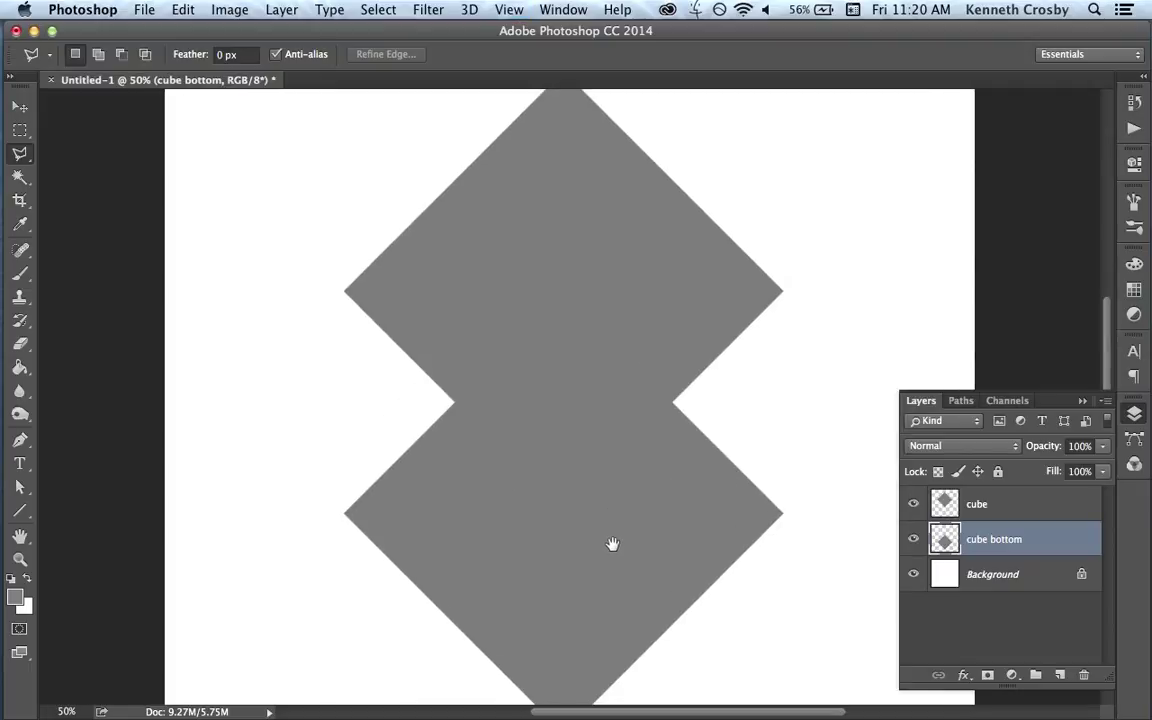
drag(613, 544, 609, 429)
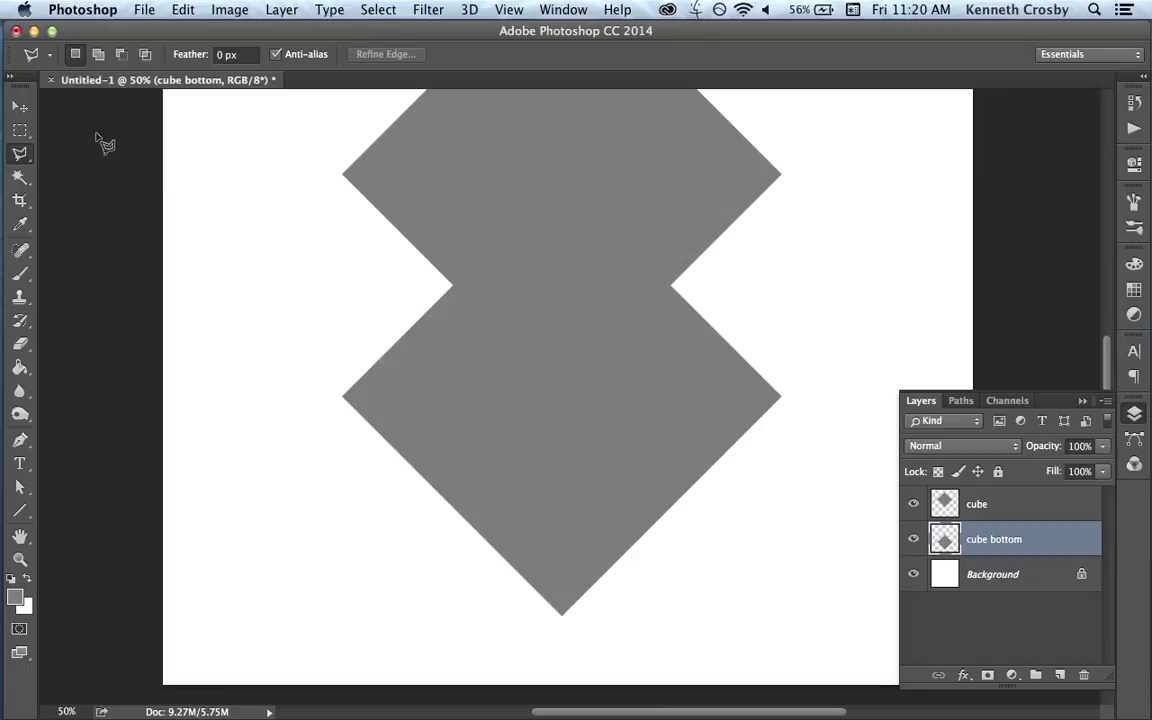
click(782, 175)
click(782, 397)
click(344, 397)
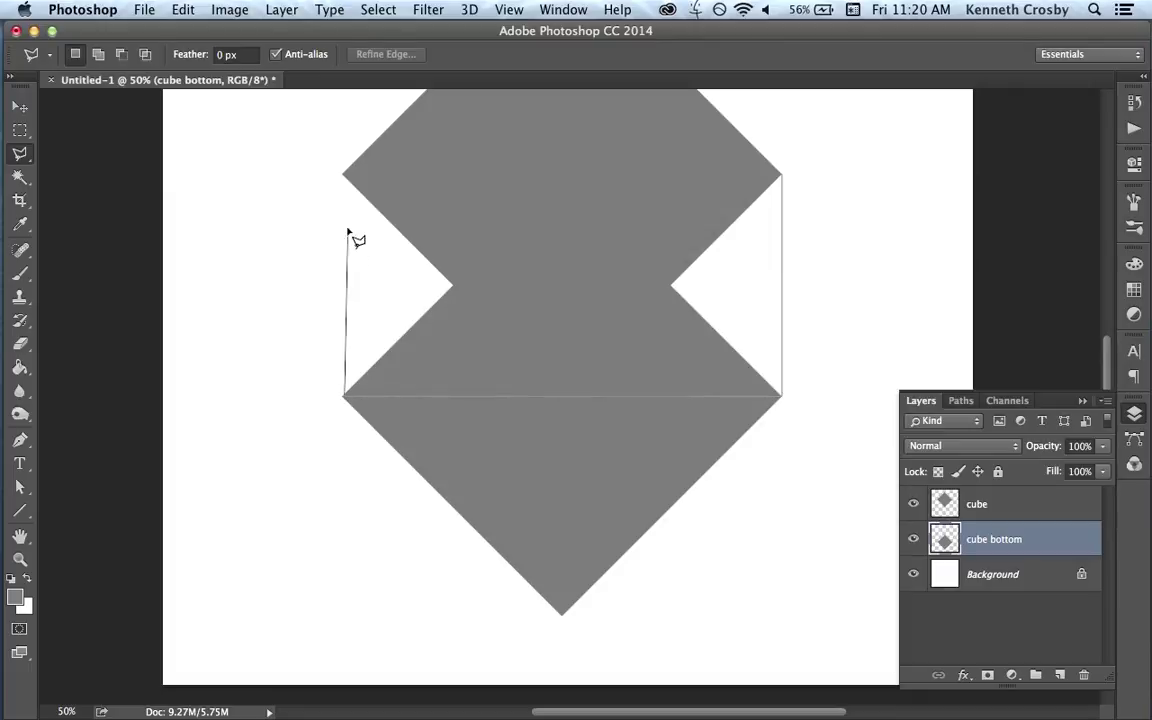
click(344, 176)
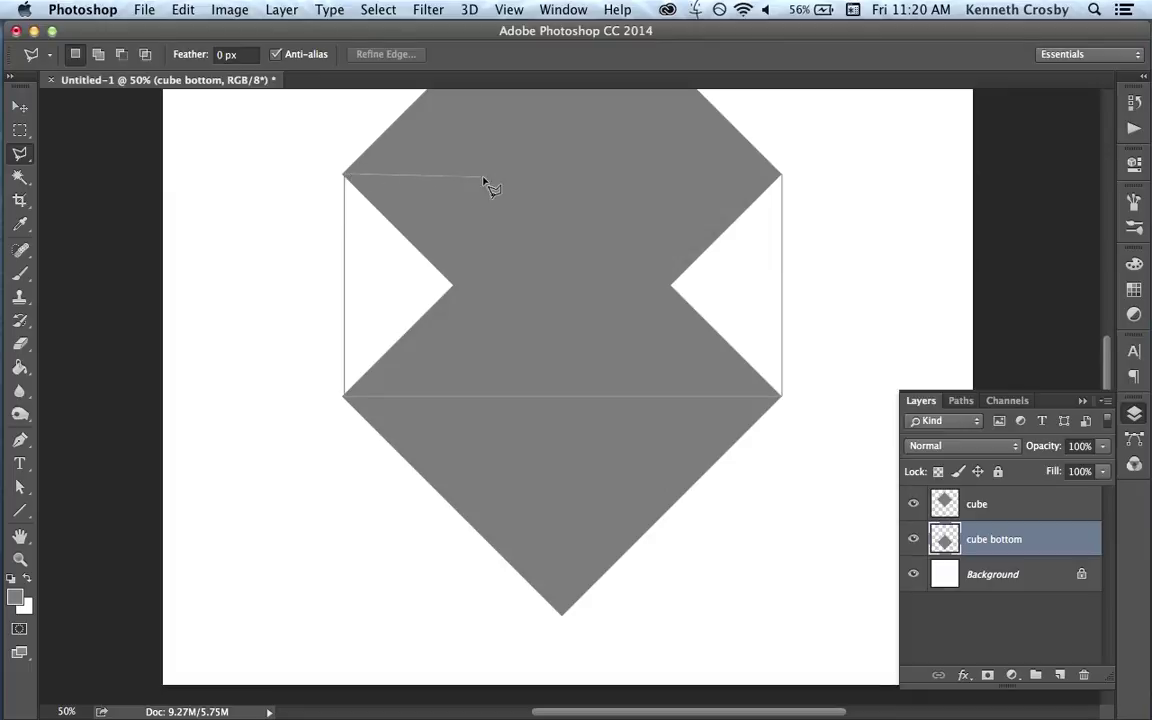
double_click(782, 177)
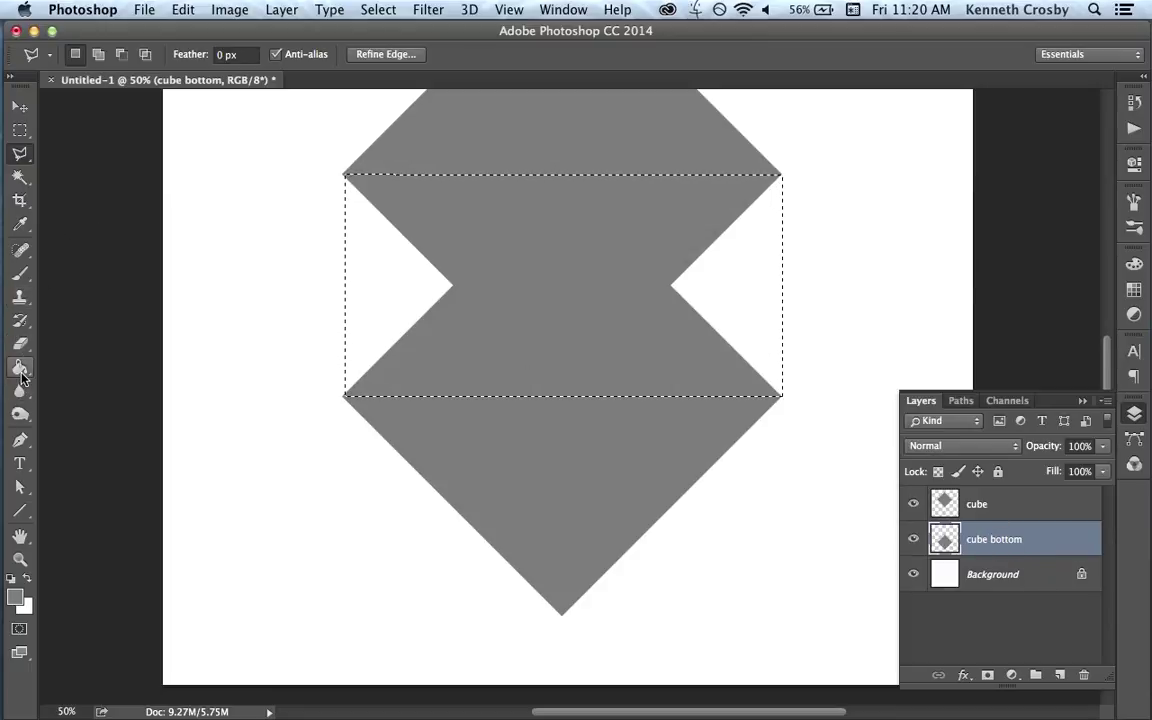
Fill the selected rectangle on the cube bottom layer with the gray foreground color using the Paint Bucket, and deselect it.
click(19, 367)
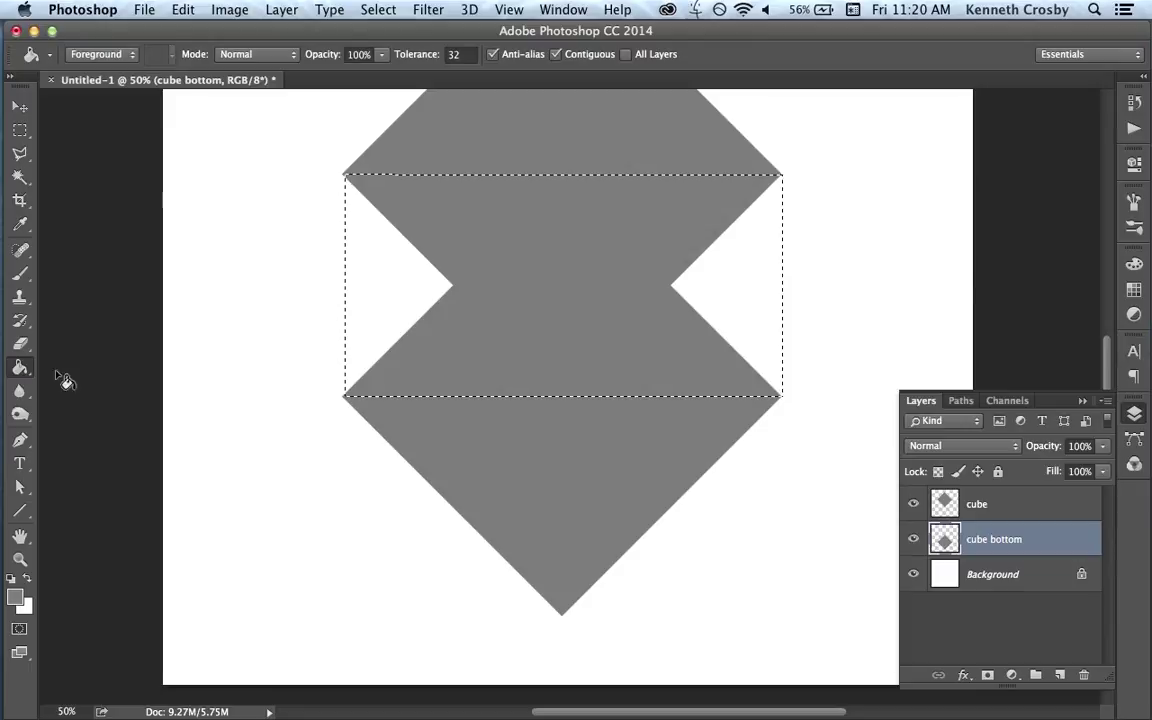
click(733, 317)
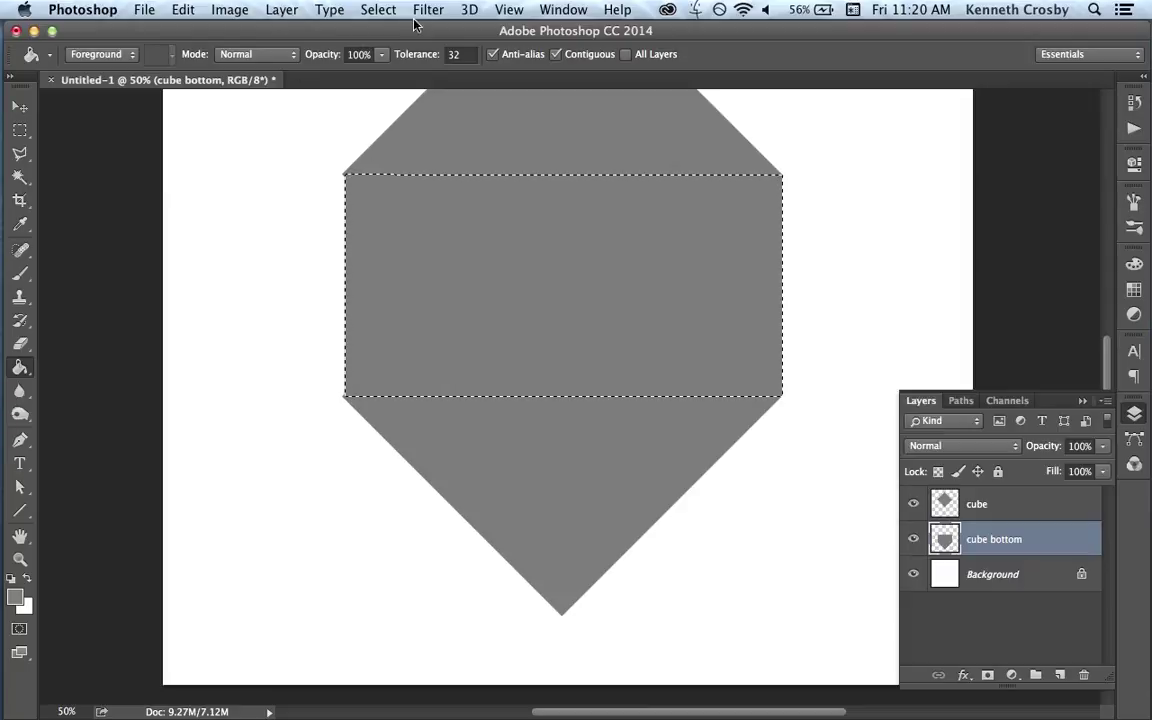
click(382, 10)
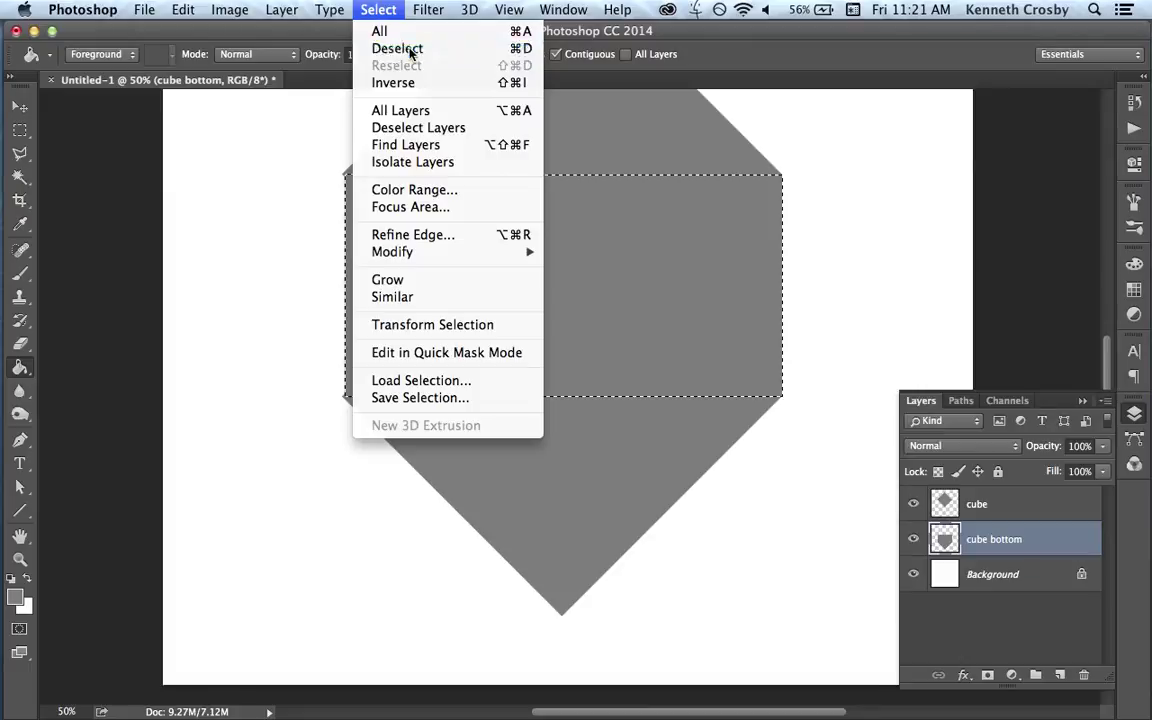
click(410, 49)
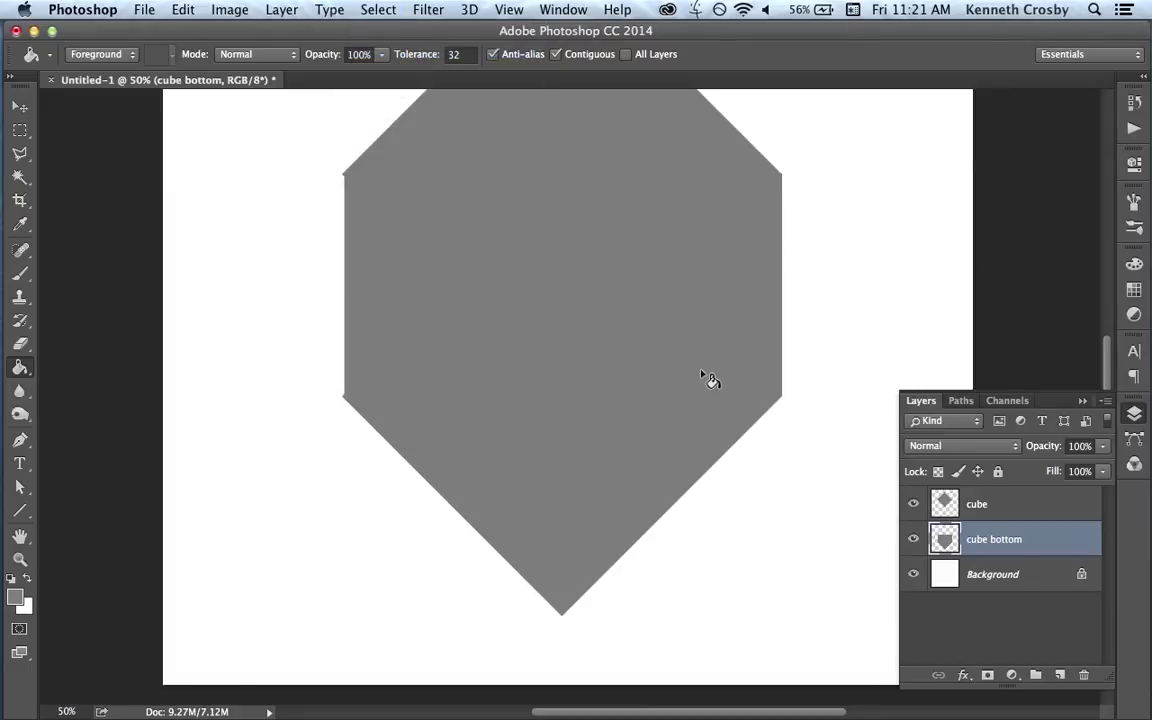
Select a narrow area along the shape's left edge with the Polygonal Lasso, fill it with the same gray to straighten the edge, and deselect.
key(ctrl+t)
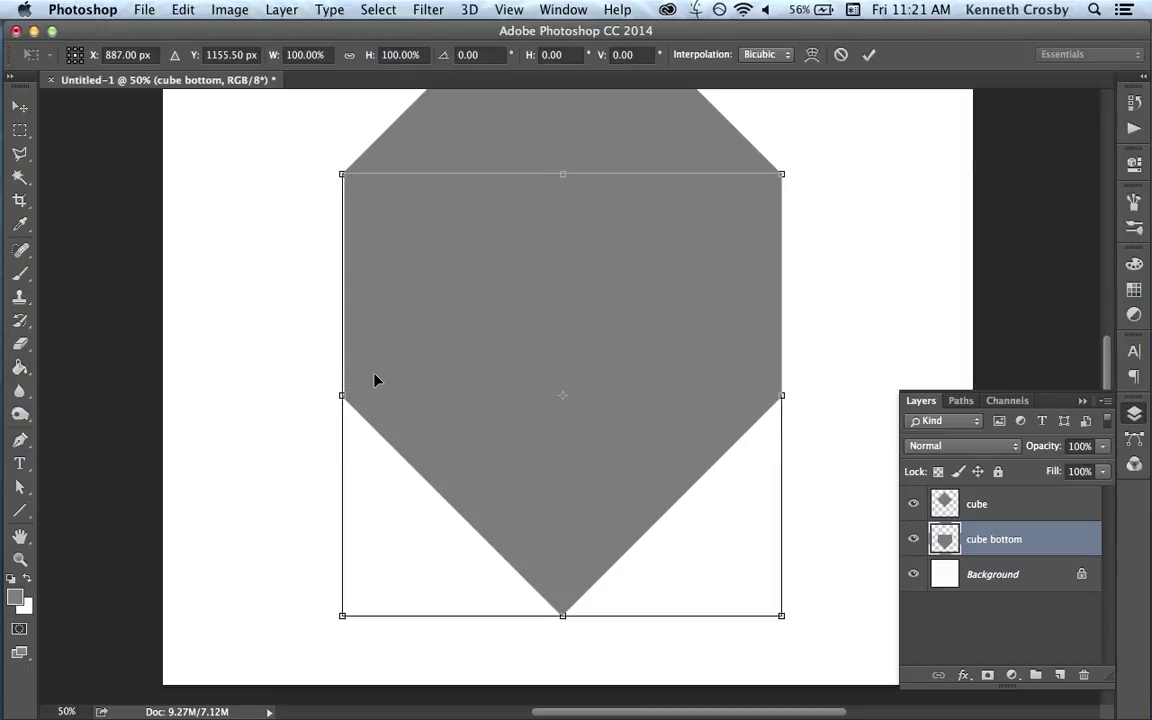
key(Escape)
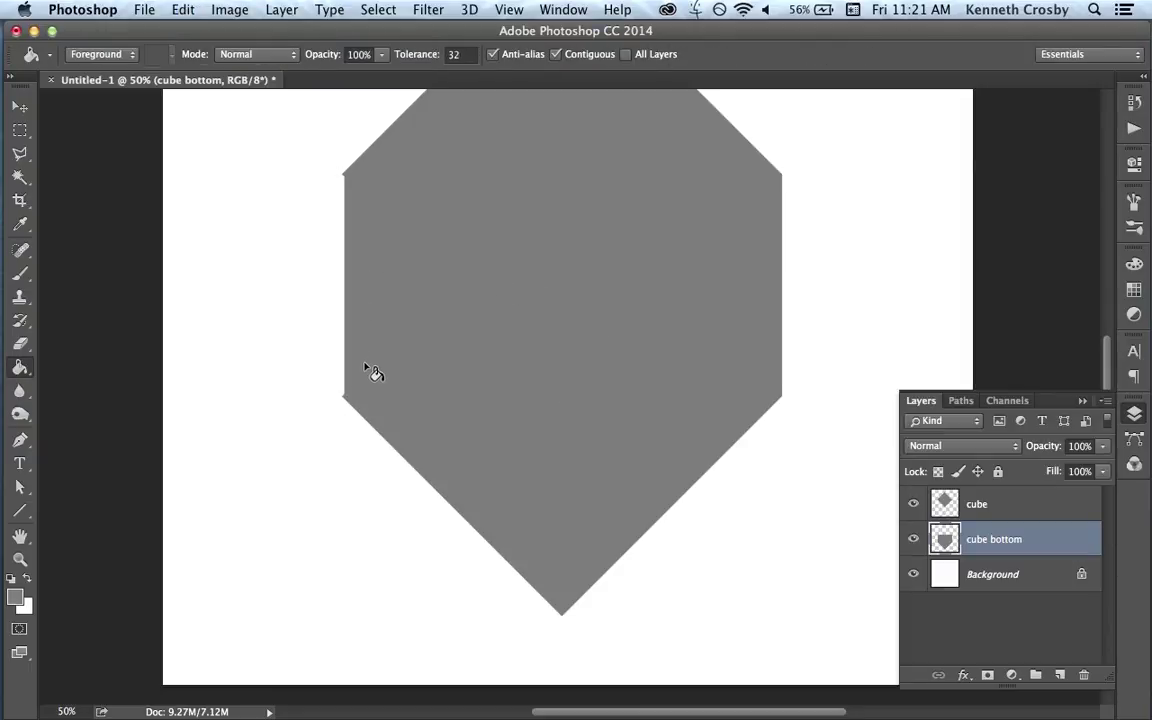
key(l)
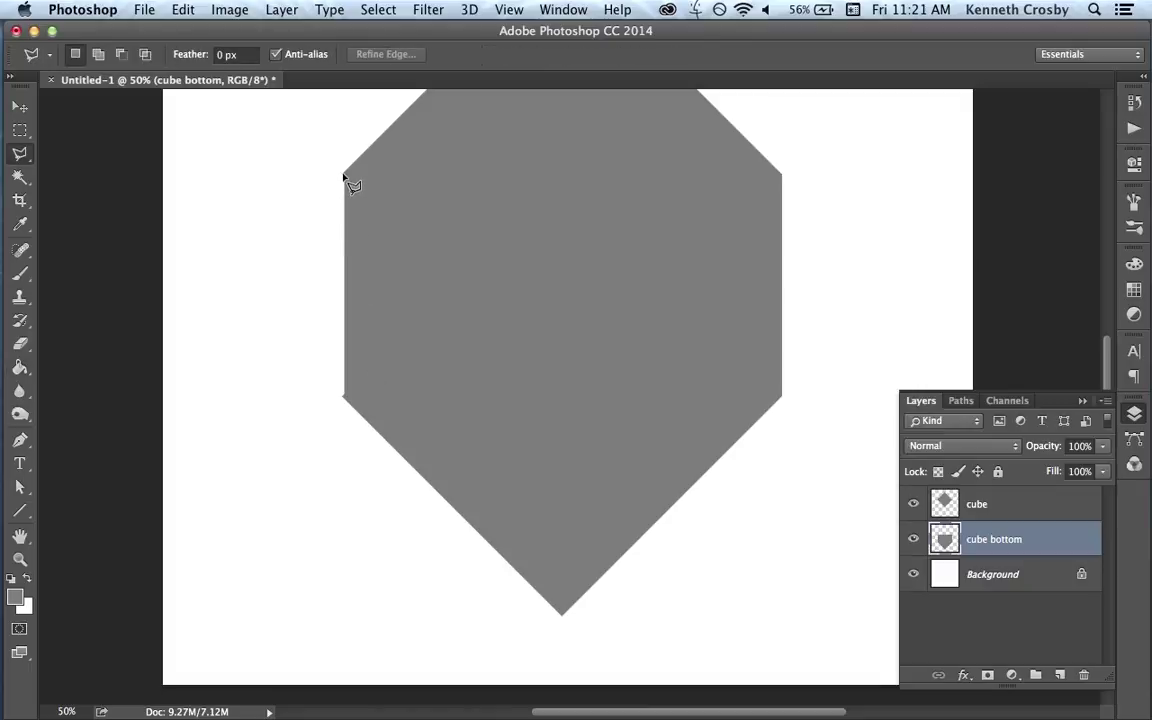
click(343, 177)
click(343, 398)
click(415, 398)
click(437, 149)
click(344, 175)
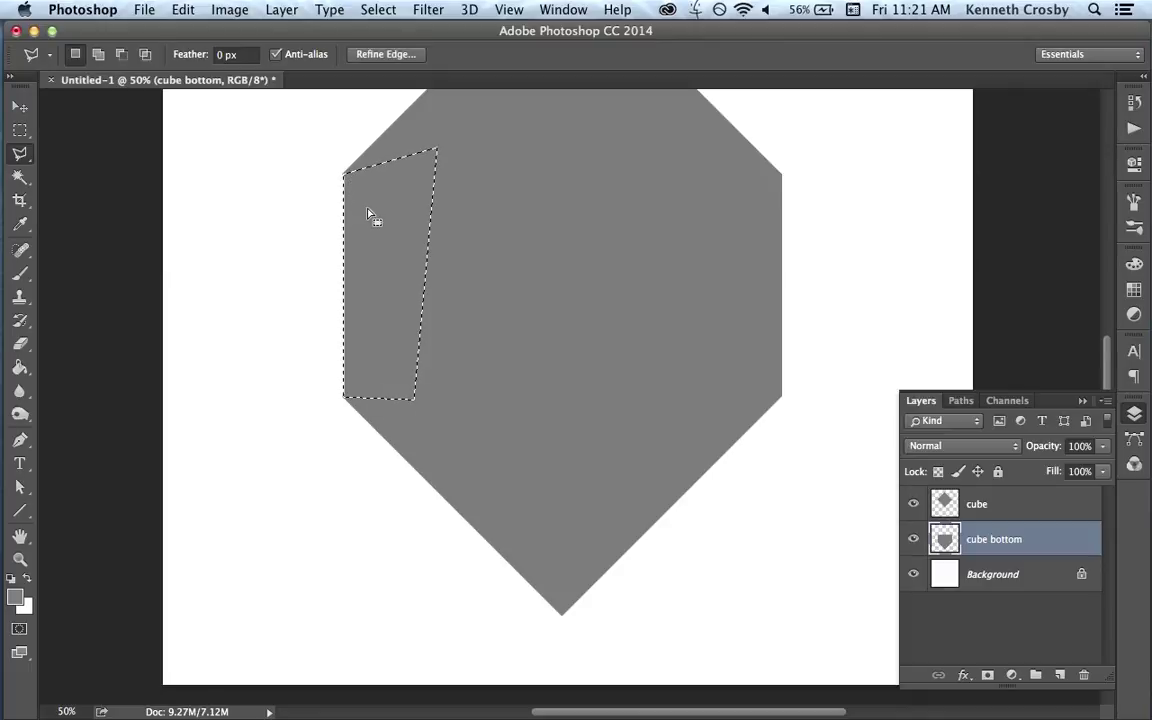
key(g)
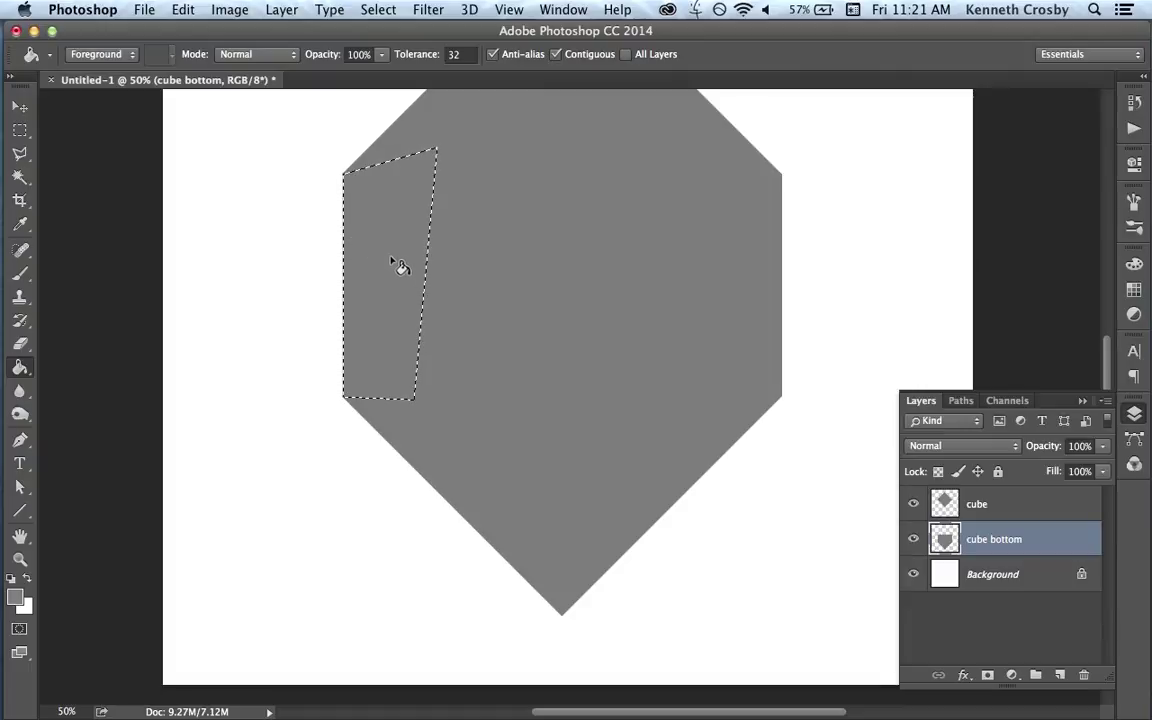
key(ctrl+d)
key(super+minus)
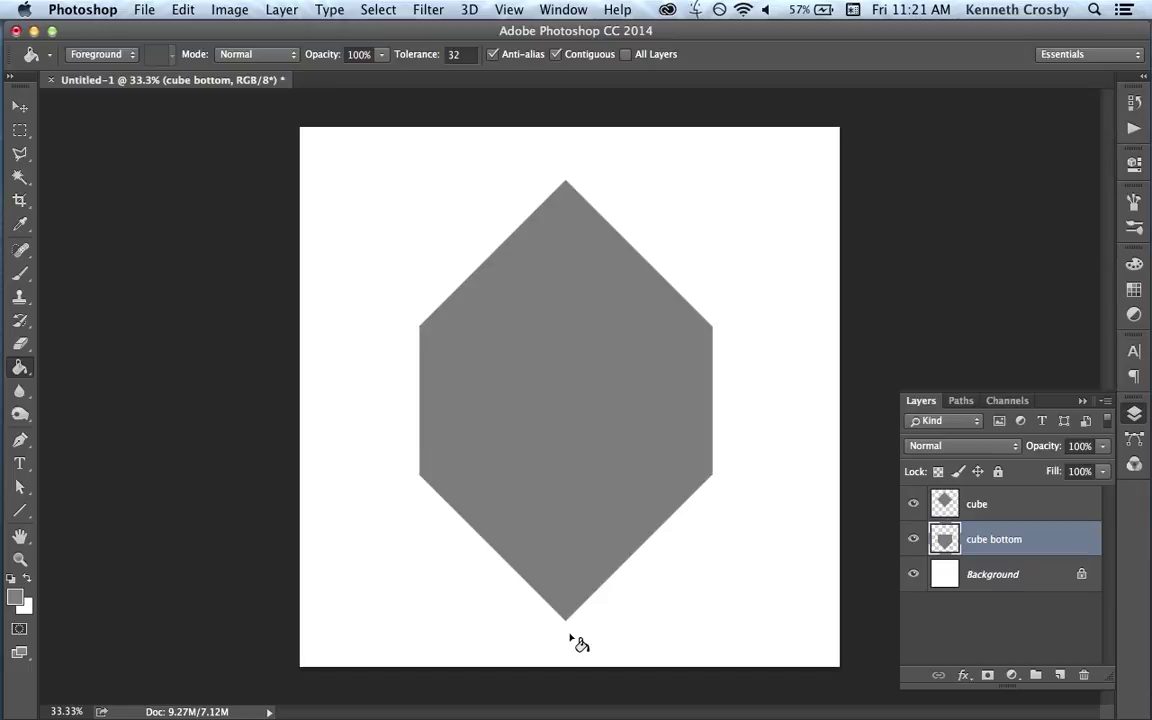
Toggle the visibility of the cube and cube bottom layers to check each shape, leaving both visible.
click(914, 505)
click(914, 506)
click(914, 506)
click(914, 506)
click(914, 506)
click(912, 540)
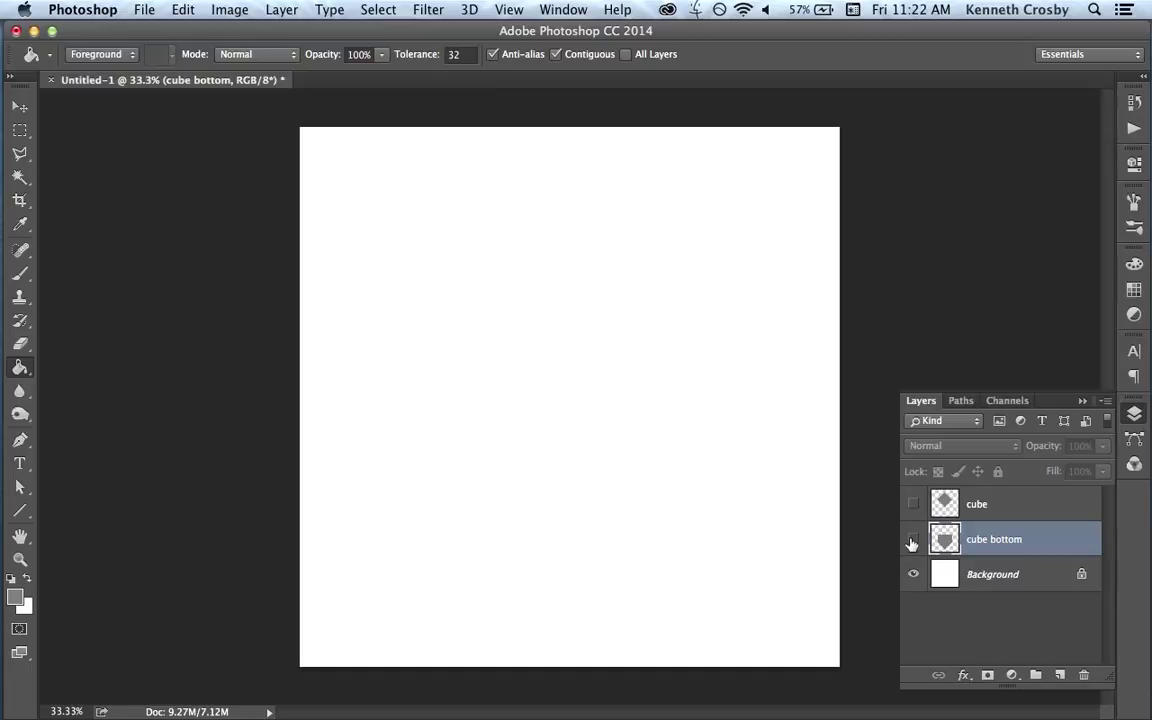
click(912, 540)
click(914, 506)
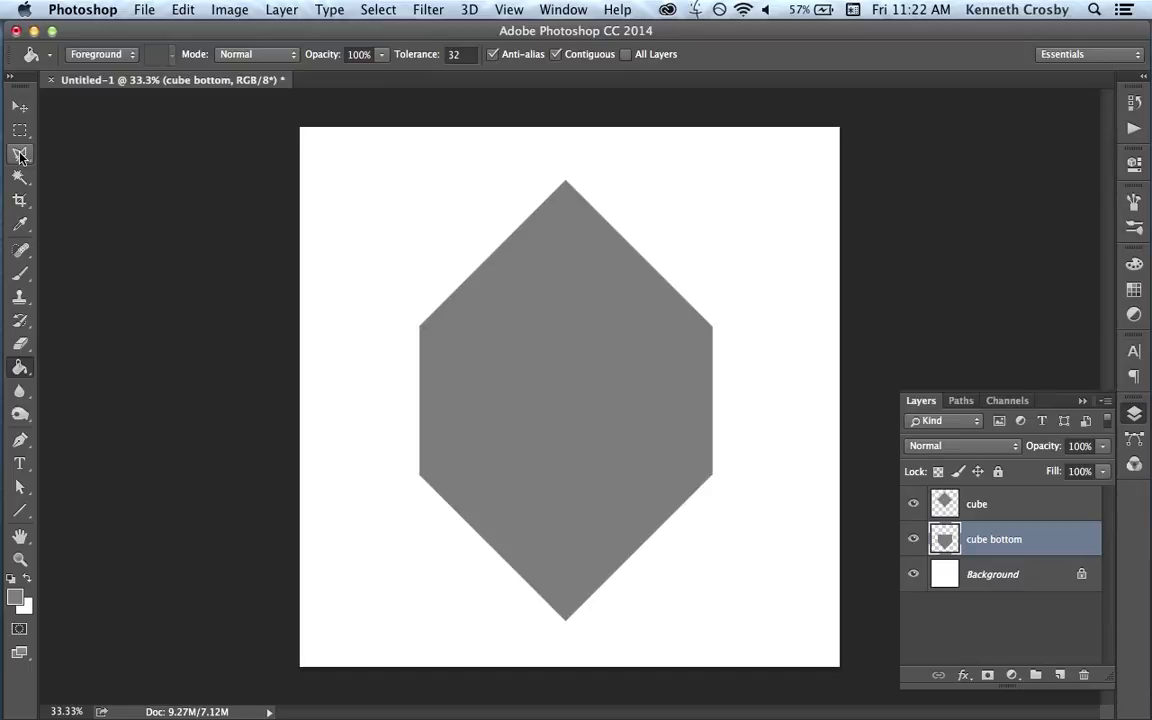
Select the right half of the shape from its vertical centerline with the Rectangular Marquee and cut it to a new layer.
click(20, 131)
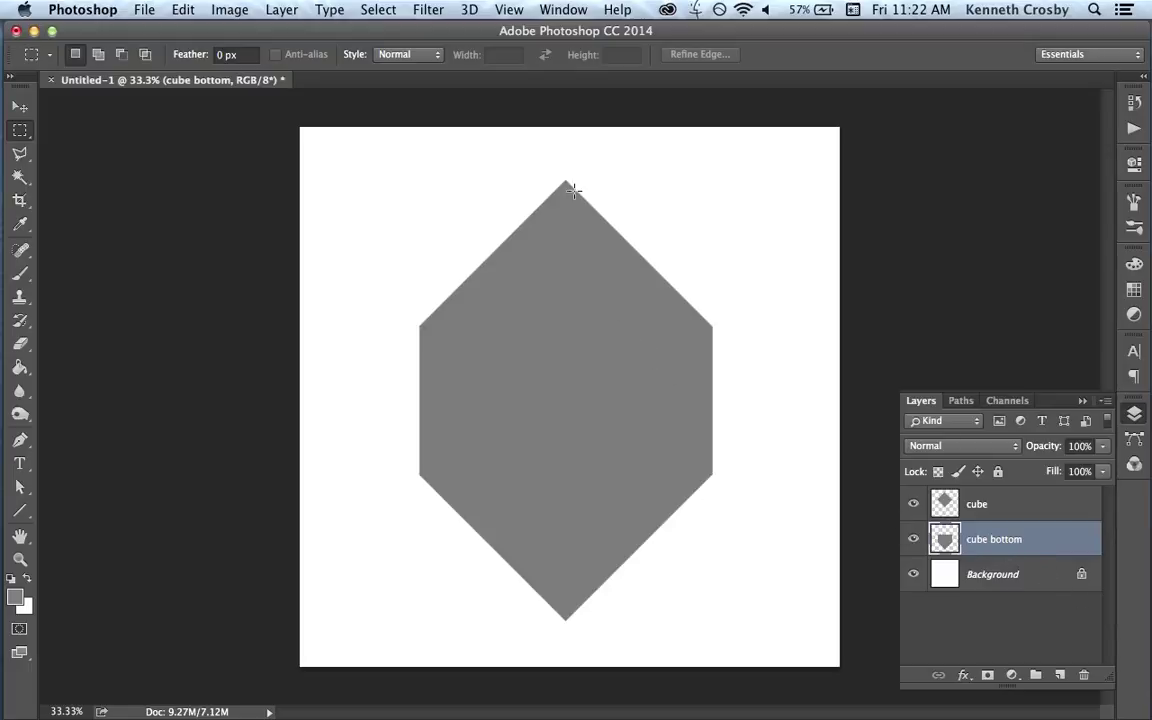
drag(565, 171, 767, 642)
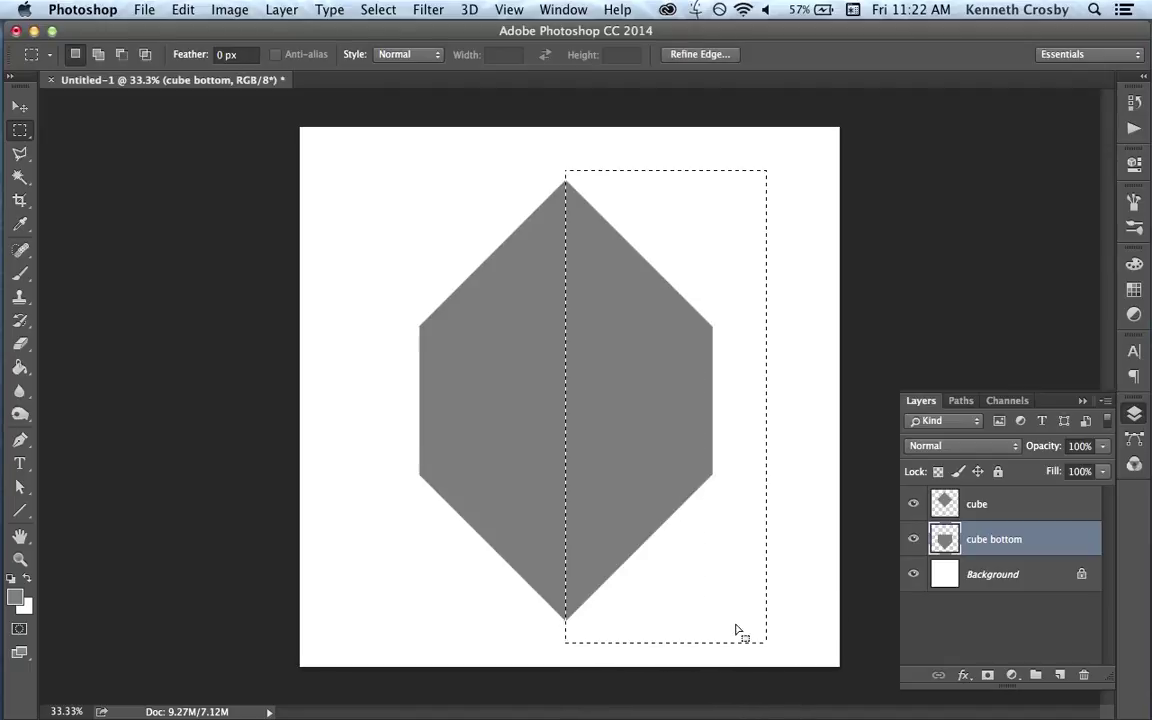
right_click(642, 507)
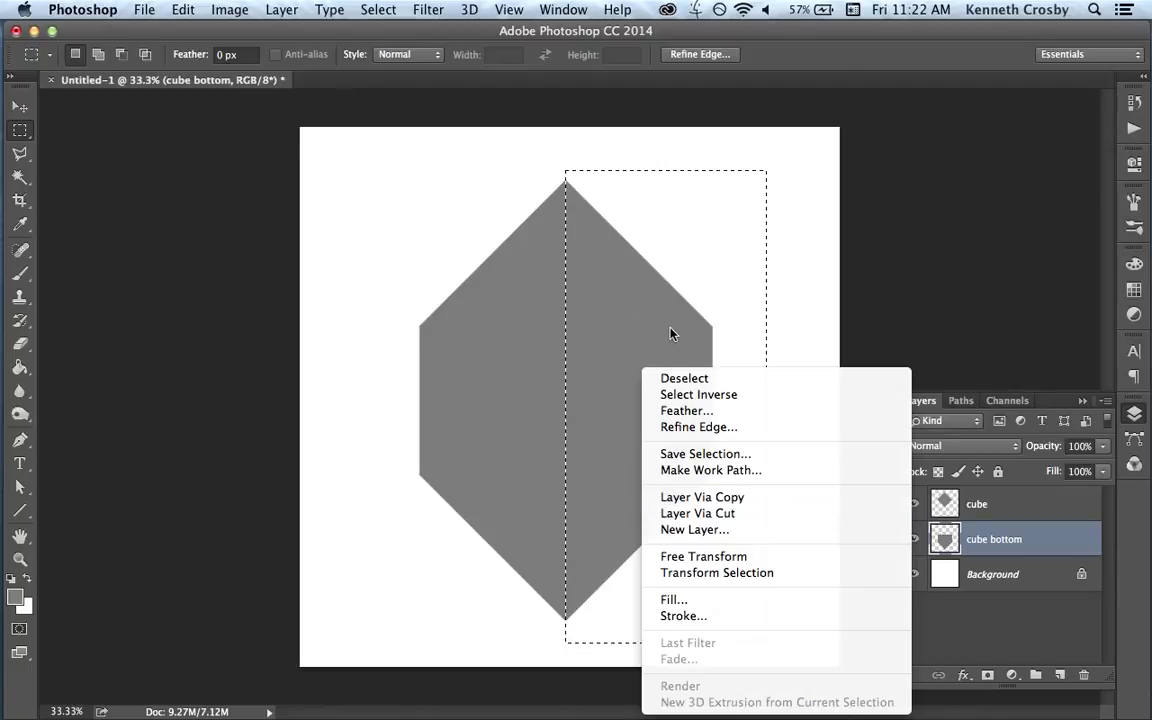
click(727, 514)
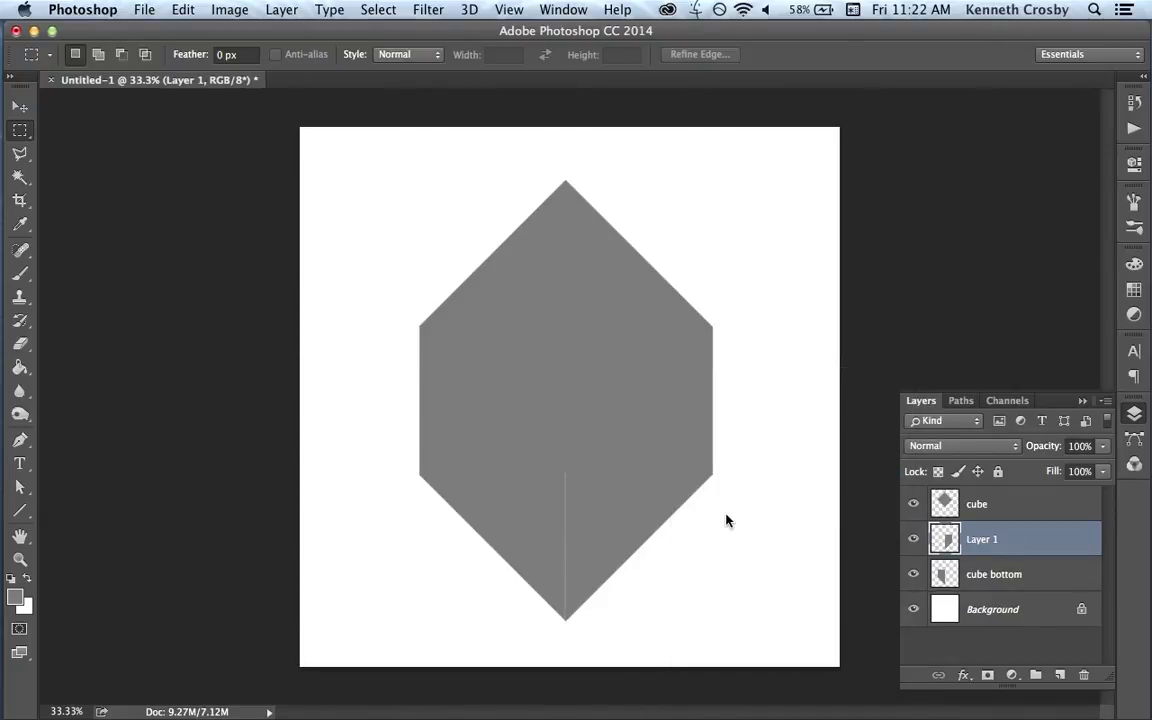
Nudge the cut-out right half slightly left with the Move tool to close the seam at the centerline.
click(912, 539)
key(v)
key(Left)
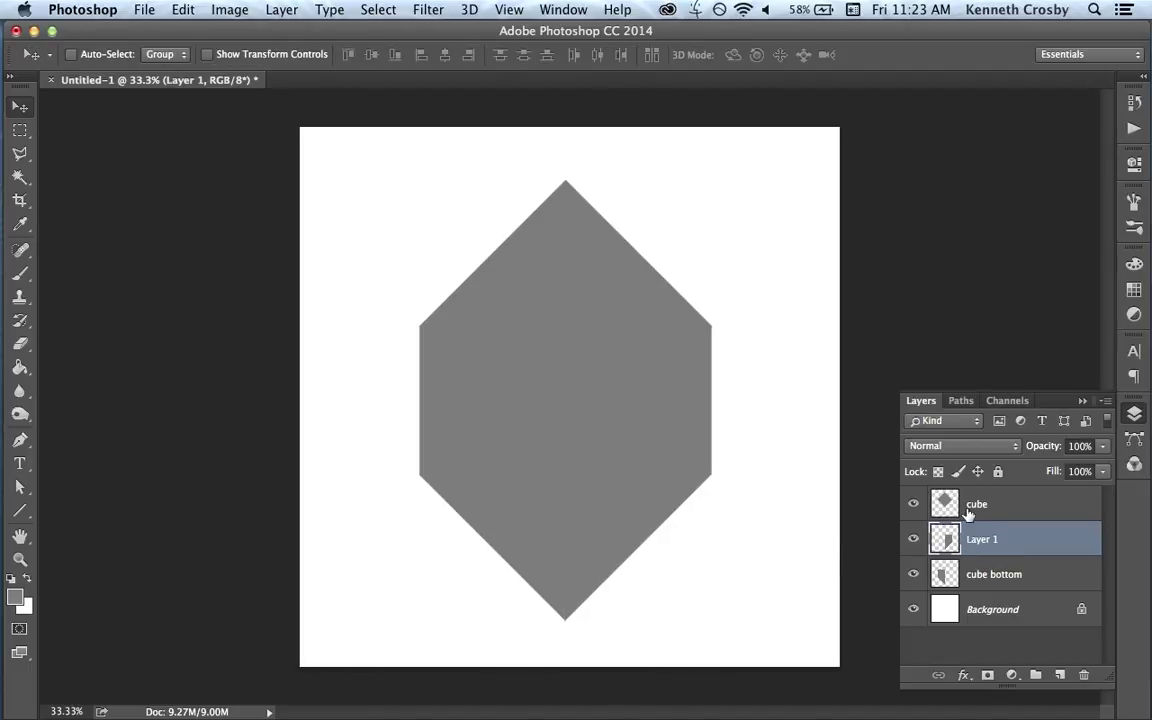
Rename the cut-out right half's layer "cube bottom right".
double_click(983, 540)
text(cube bott)
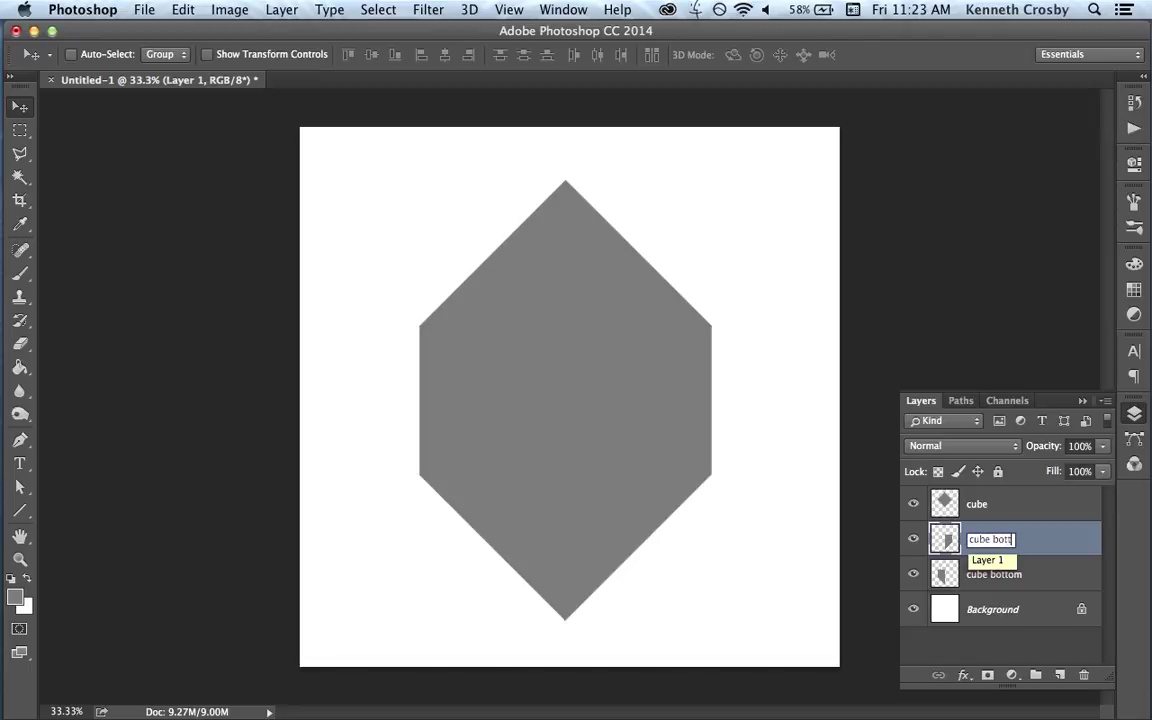
text(om right)
key(Return)
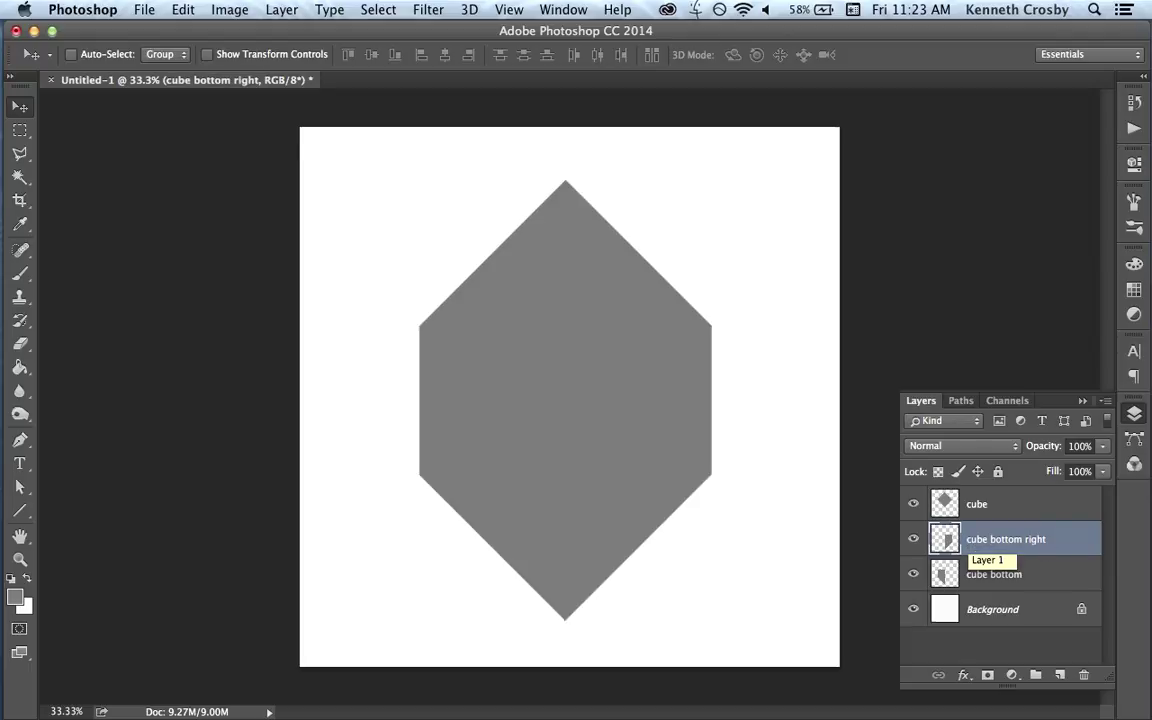
Select the cube bottom layer and toggle the cube bottom right layer off and on to check the split halves.
click(1016, 578)
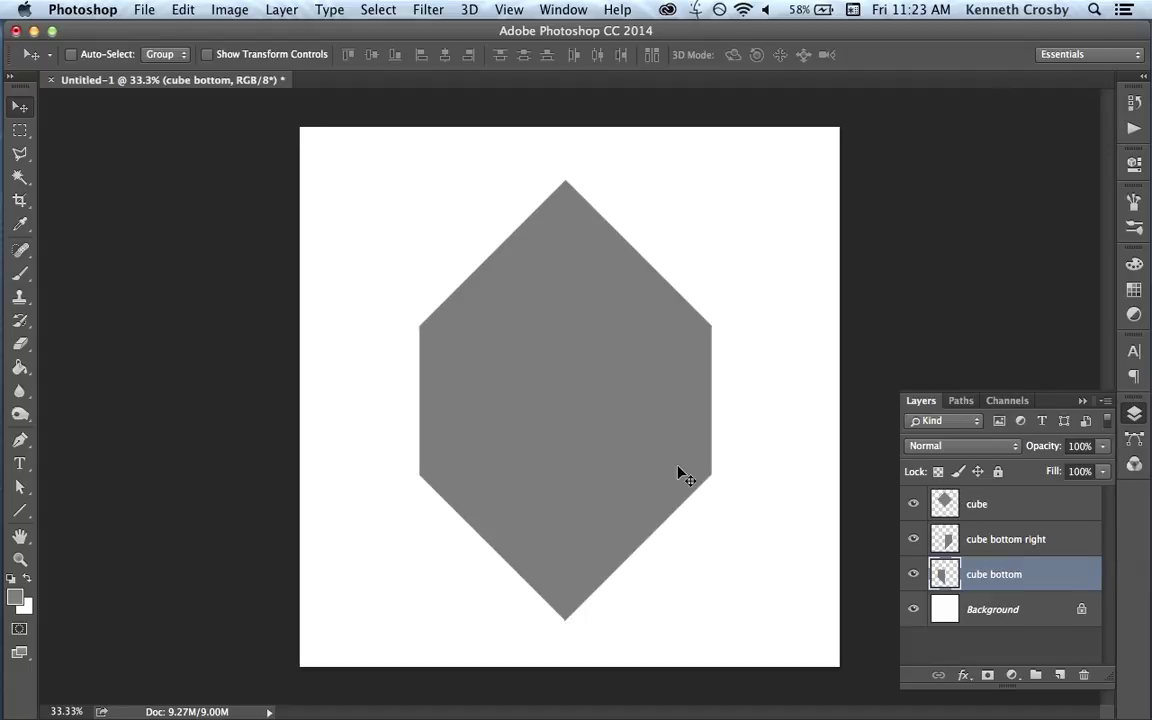
click(913, 539)
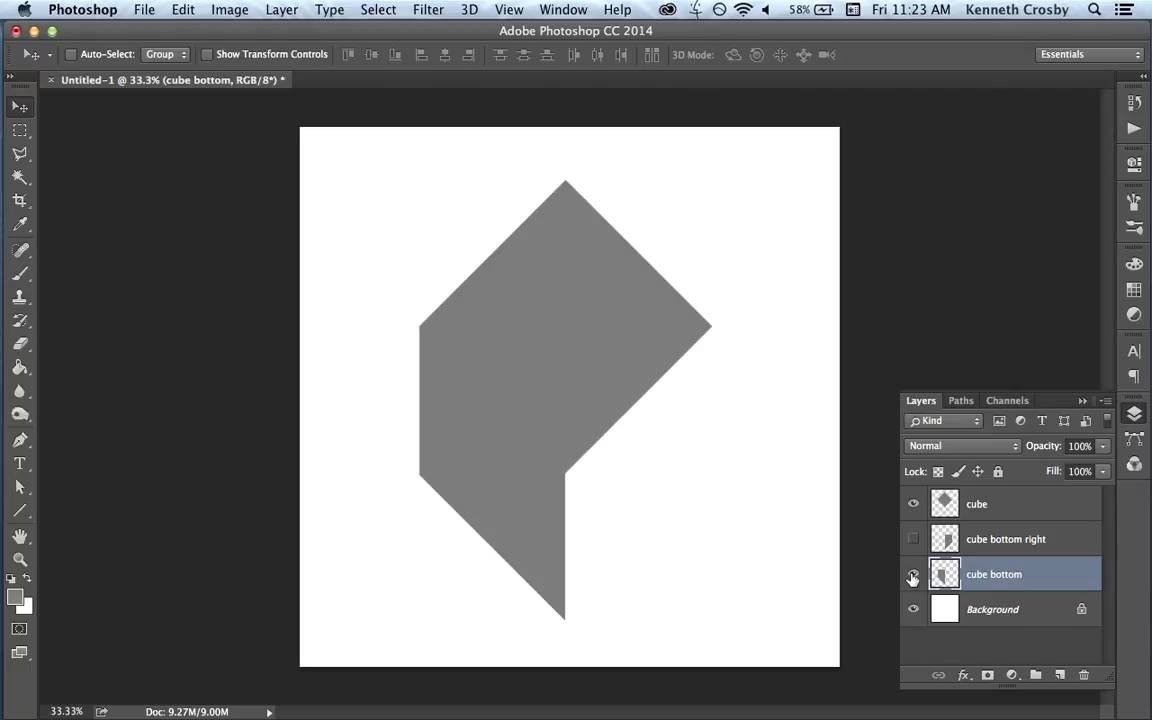
click(913, 540)
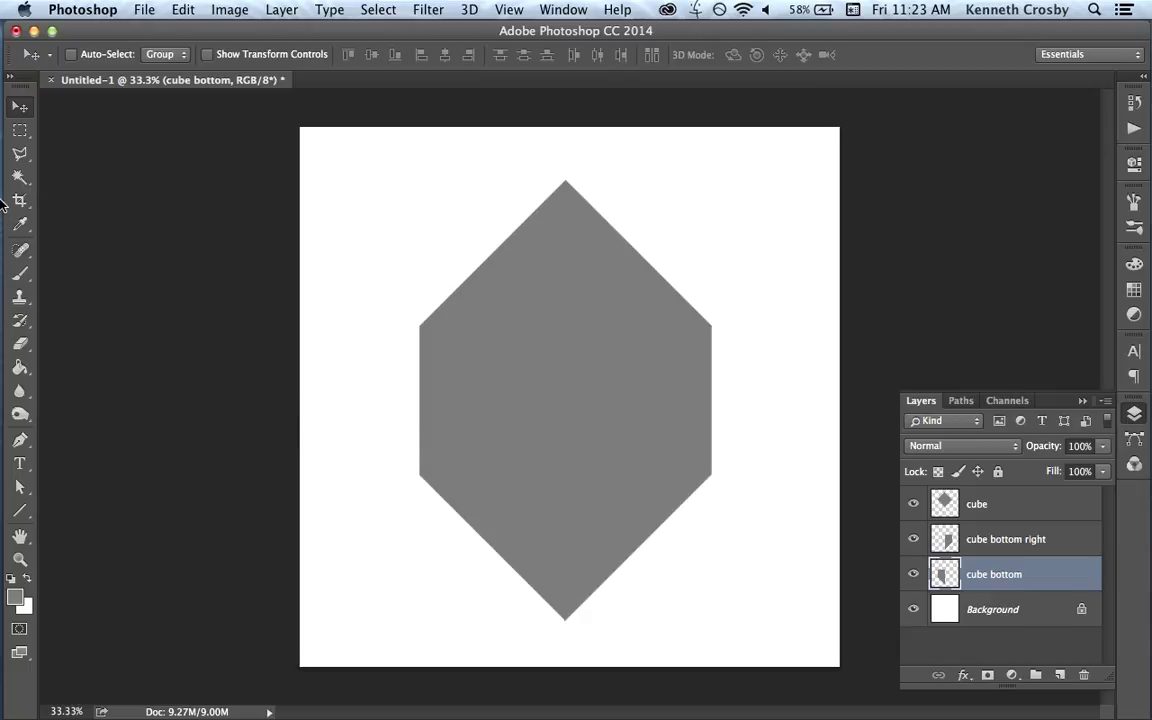
Switch to Finder and place FabricWool0027_S.jpg from the textures folder into the Photoshop document above the cube bottom layer.
mouse_move(16, 190)
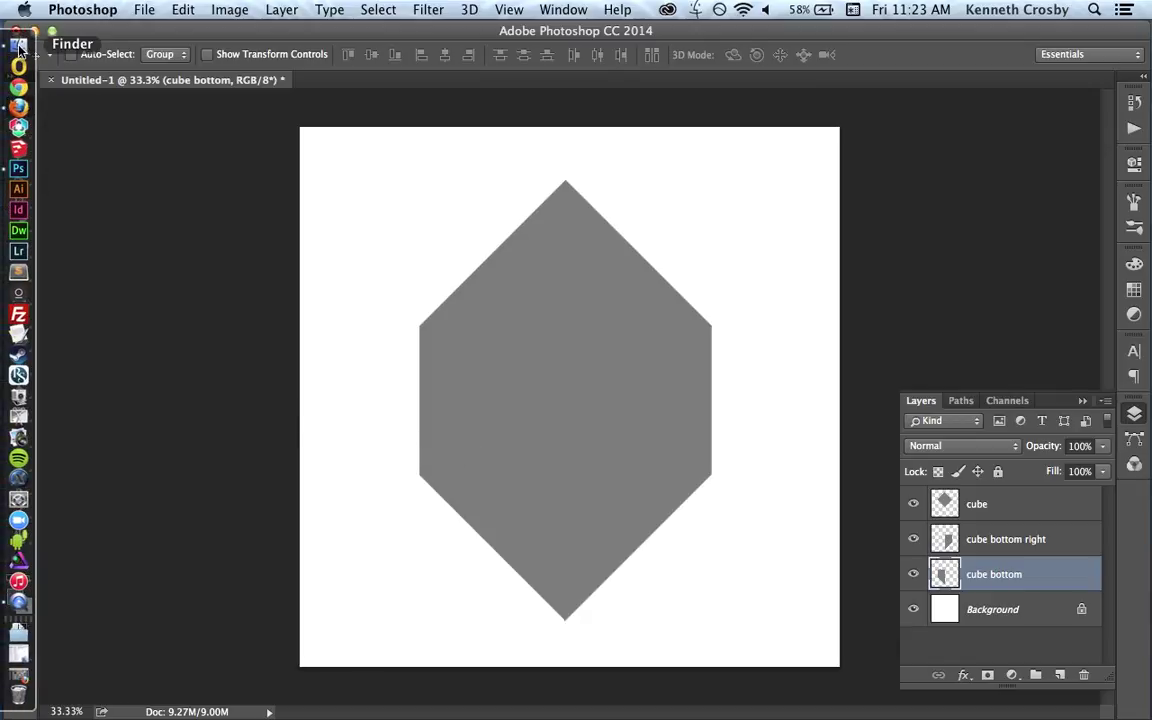
click(19, 45)
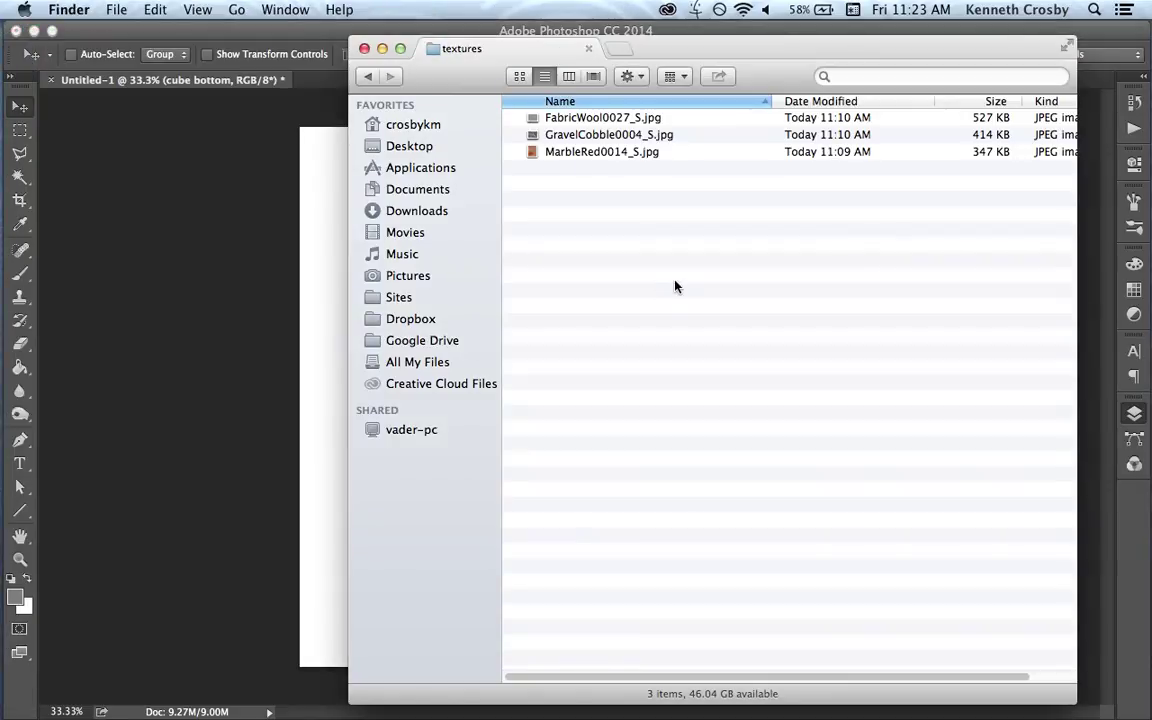
click(580, 118)
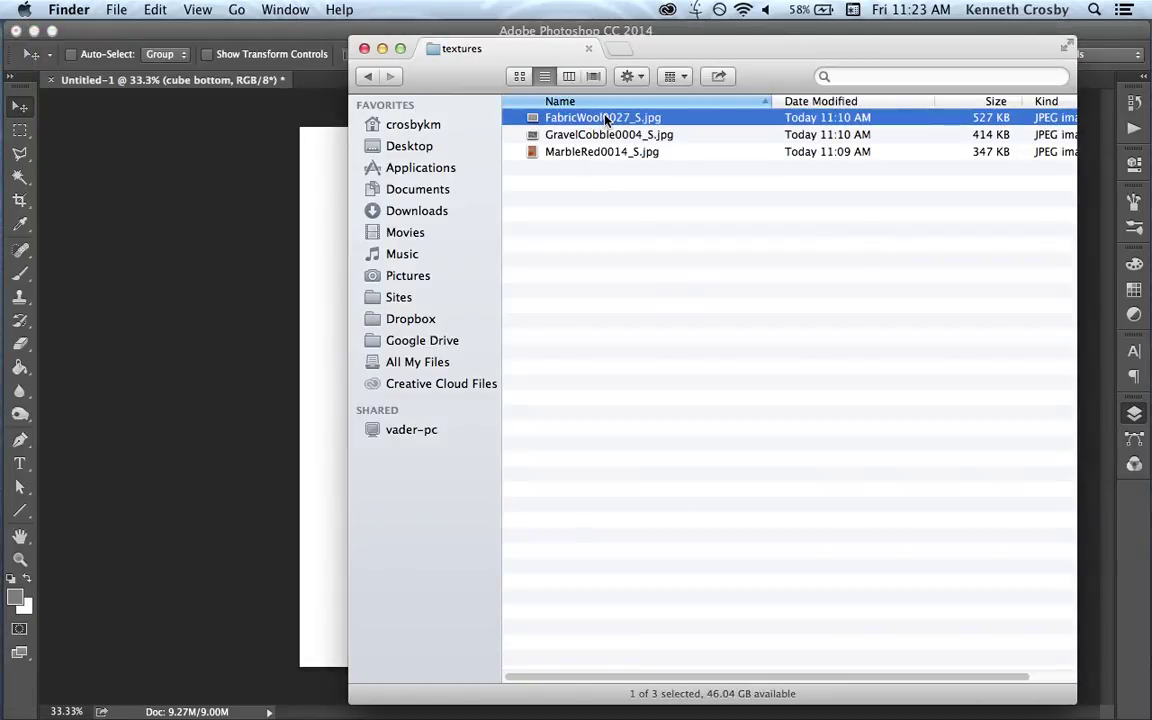
drag(683, 57, 744, 60)
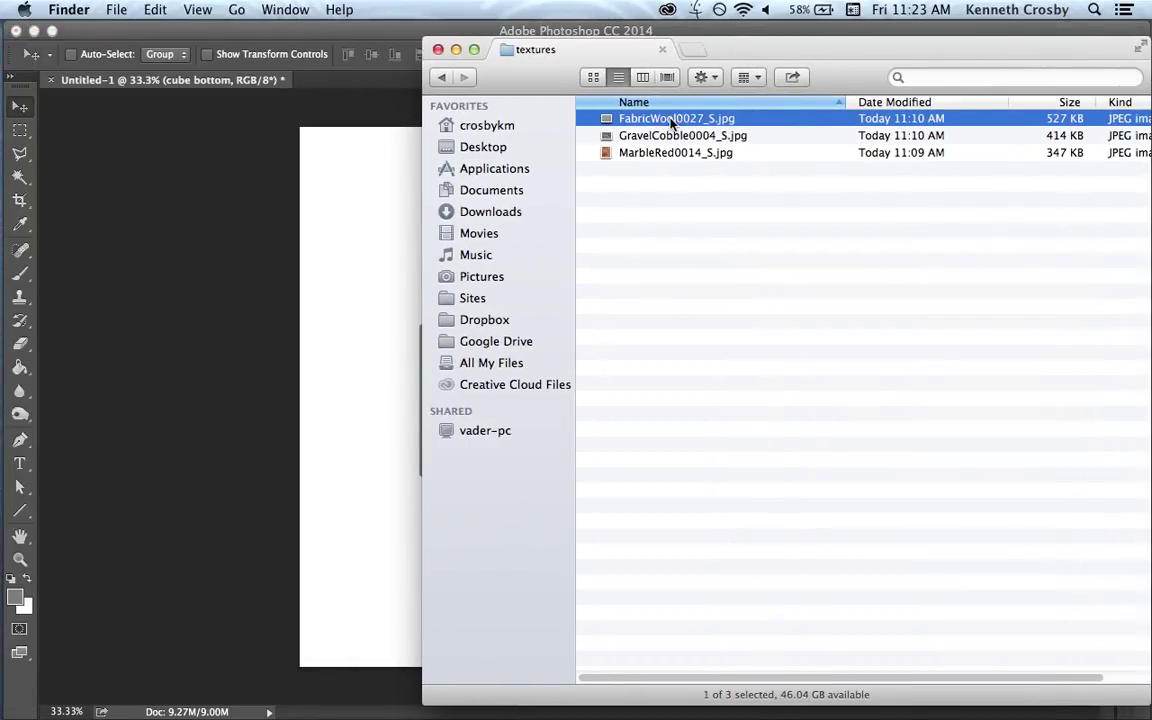
drag(672, 122, 357, 280)
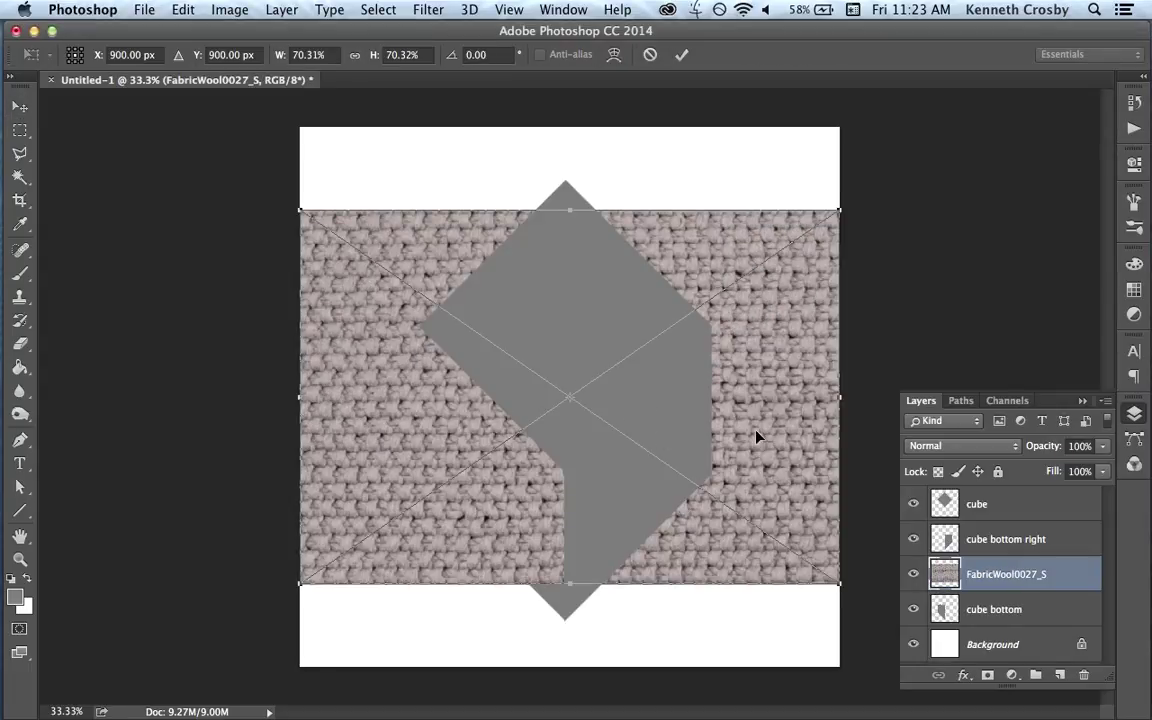
Scale the wool texture to 62.73% and position it so it covers the cube's lower-left face.
drag(761, 427, 764, 491)
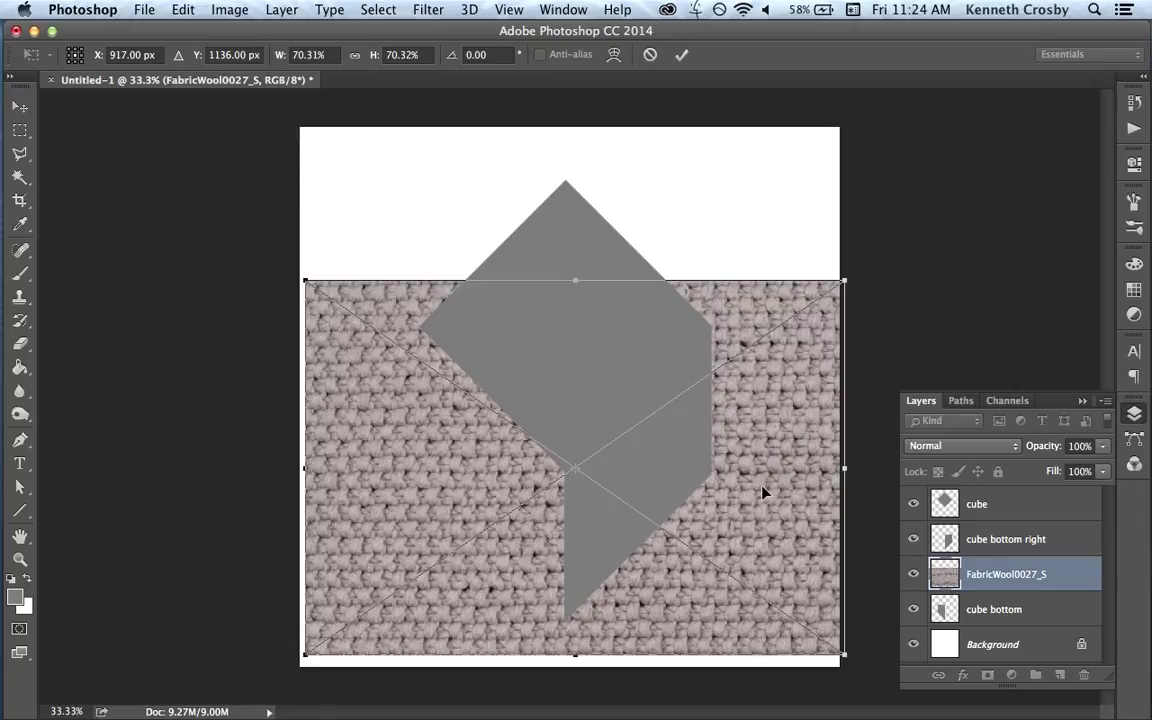
drag(843, 281, 769, 300)
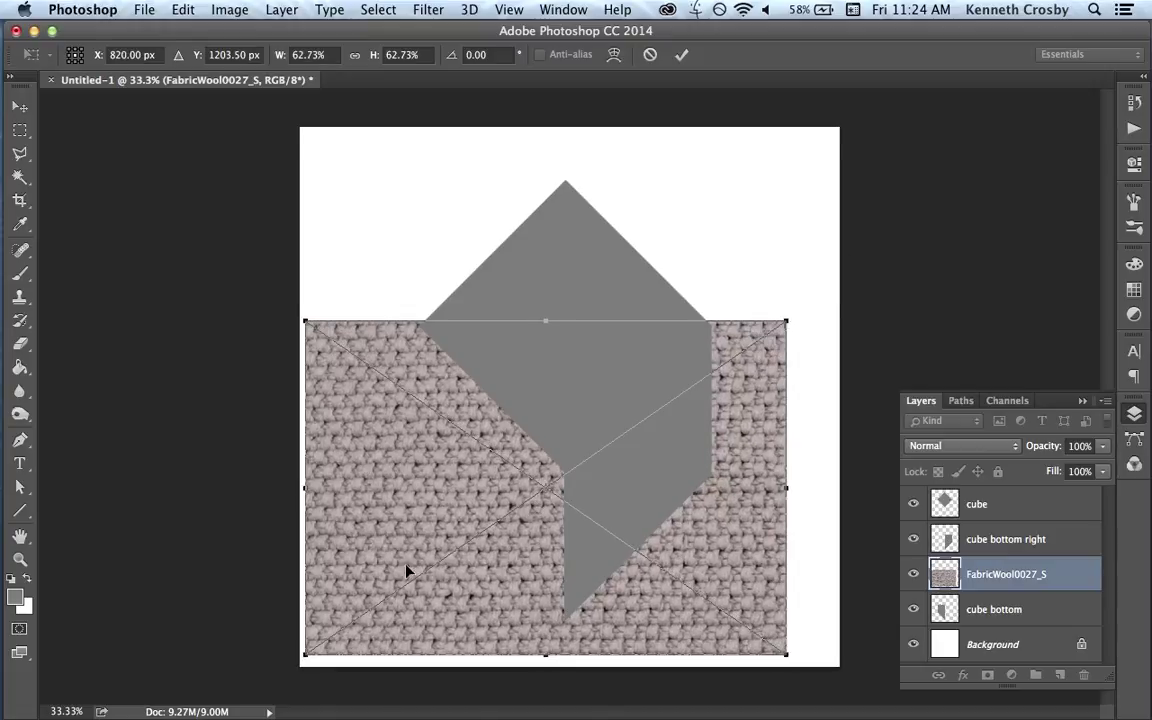
drag(380, 572, 383, 565)
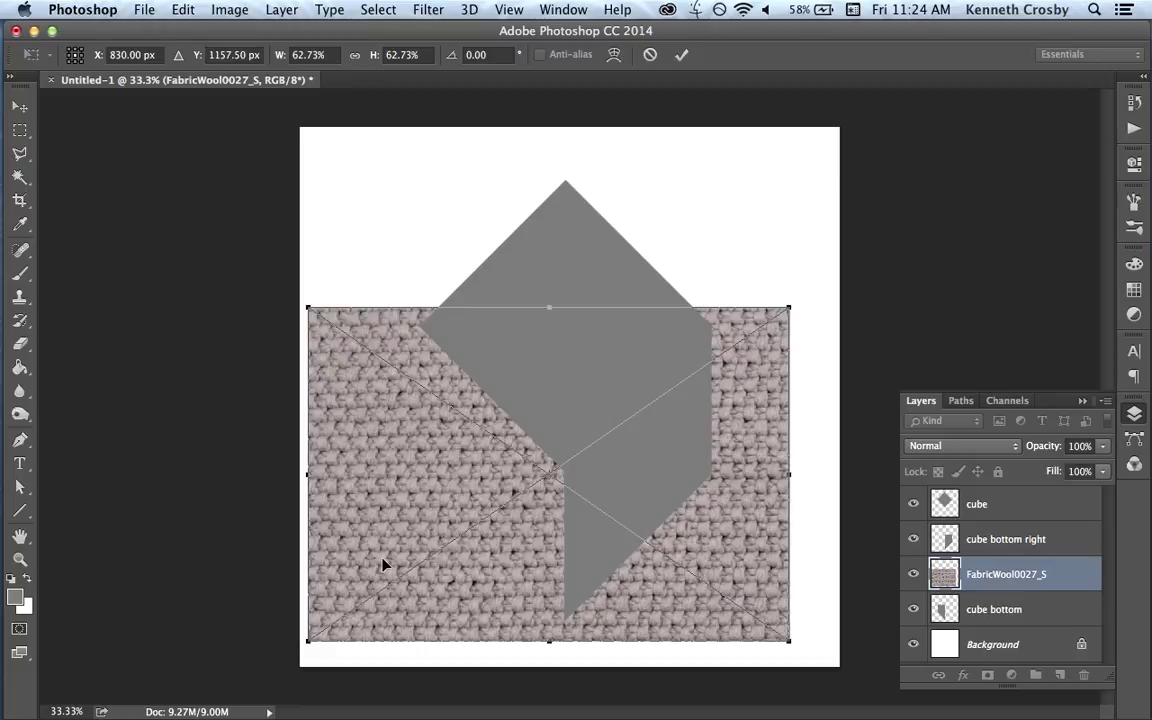
click(682, 56)
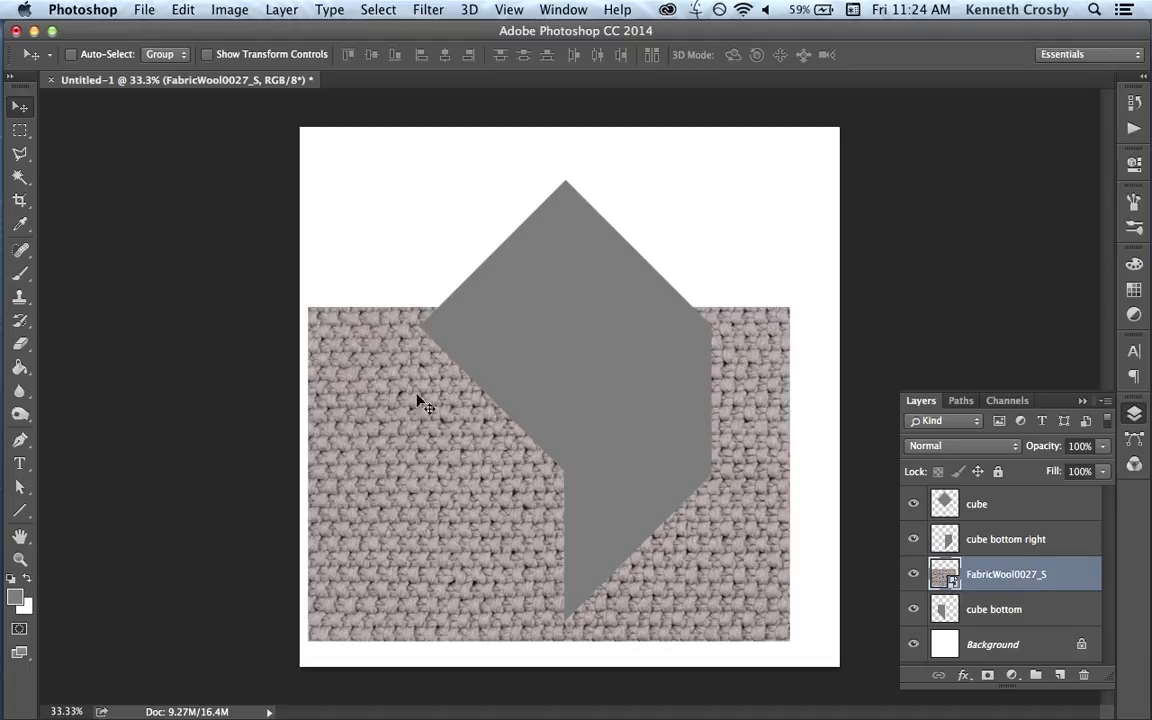
Clip the wool texture to the cube bottom layer with a clipping mask and hide the Background layer.
right_click(1002, 583)
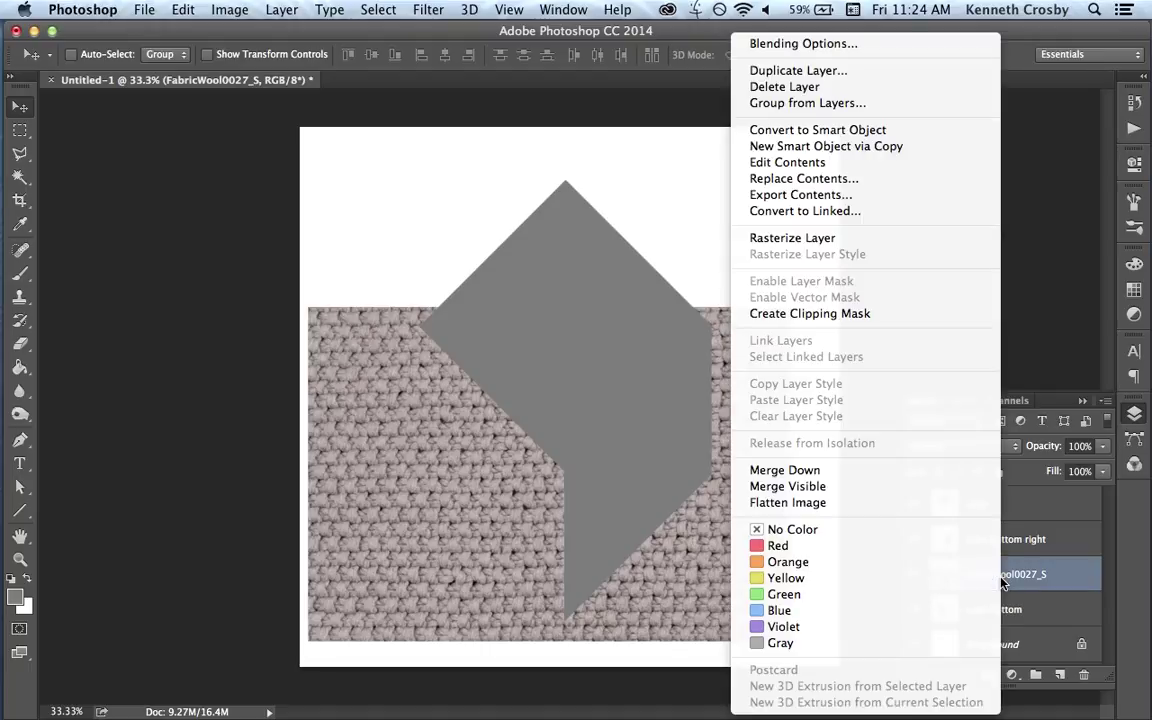
click(832, 315)
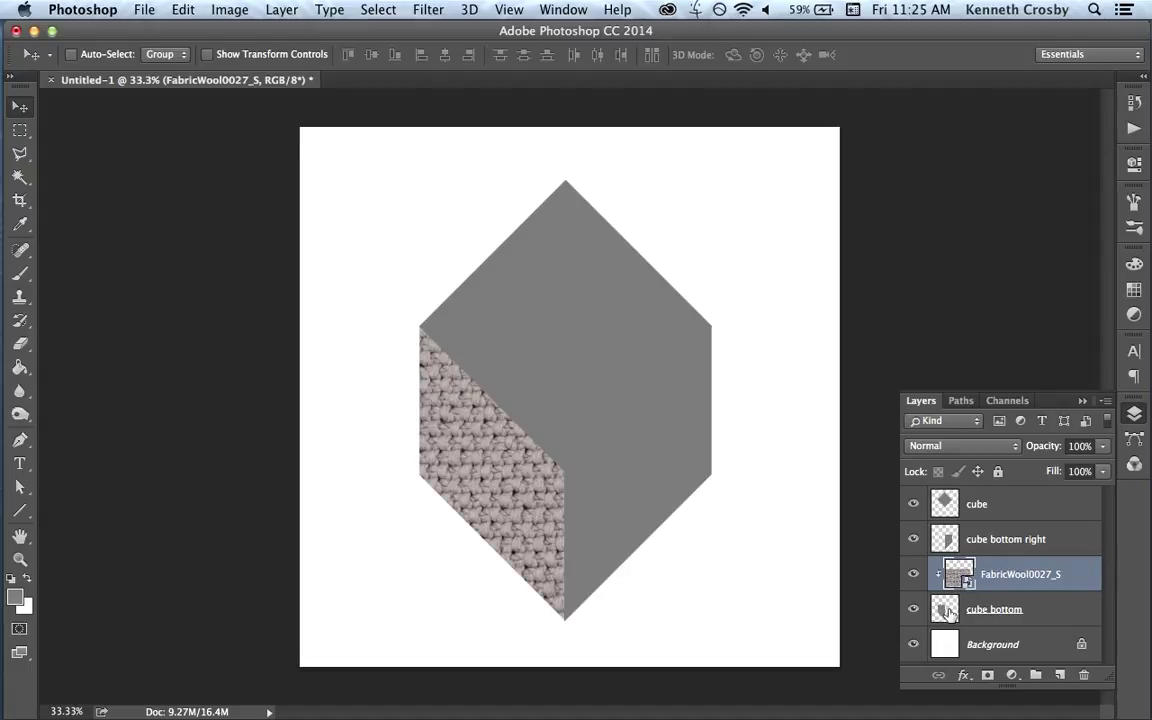
click(913, 644)
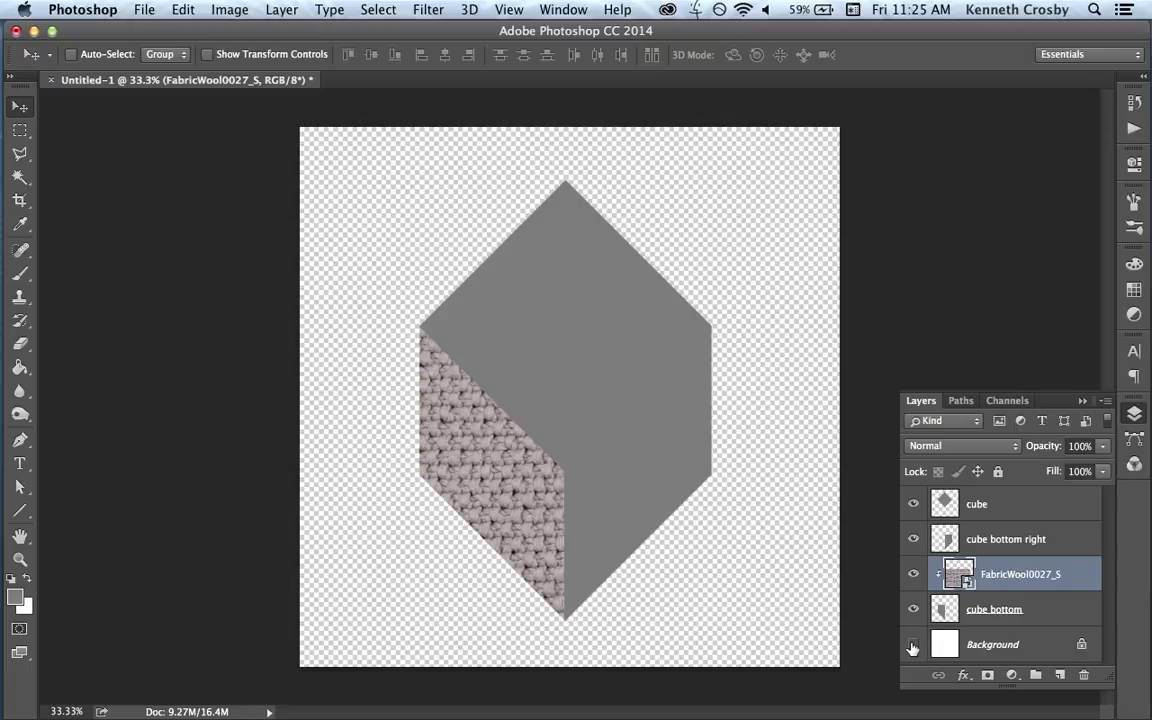
click(912, 646)
click(912, 646)
Release the wool texture's clipping mask and create it again to compare the clipped and unclipped texture.
right_click(997, 578)
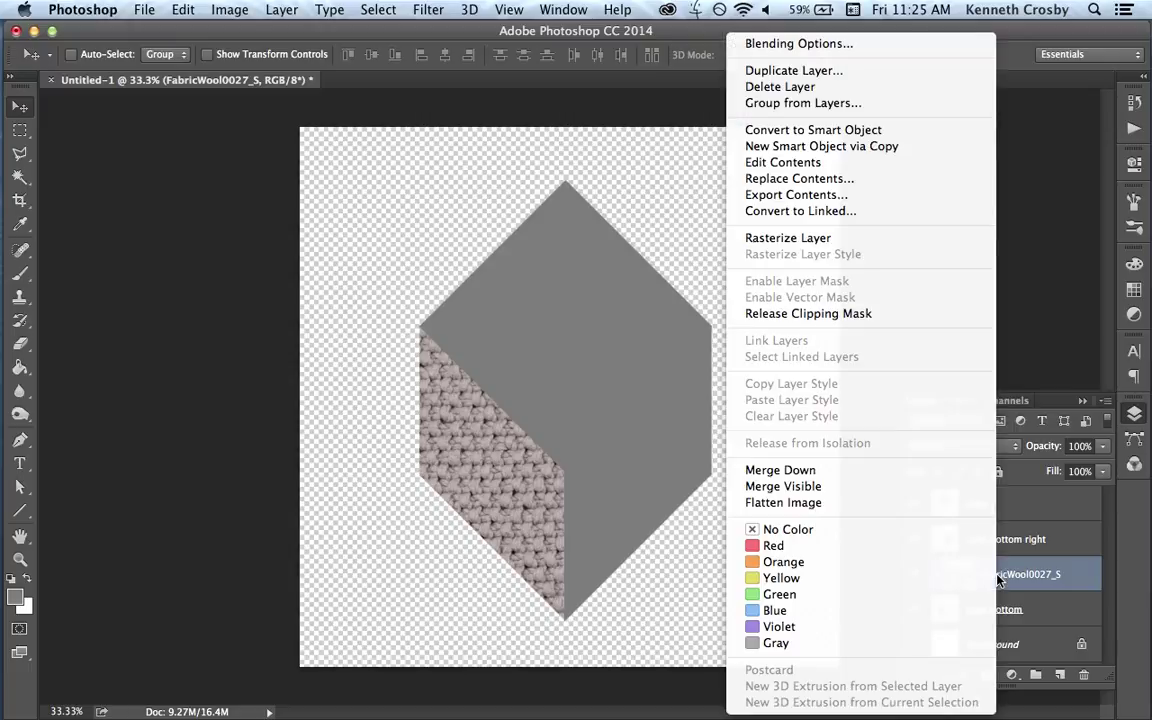
click(866, 314)
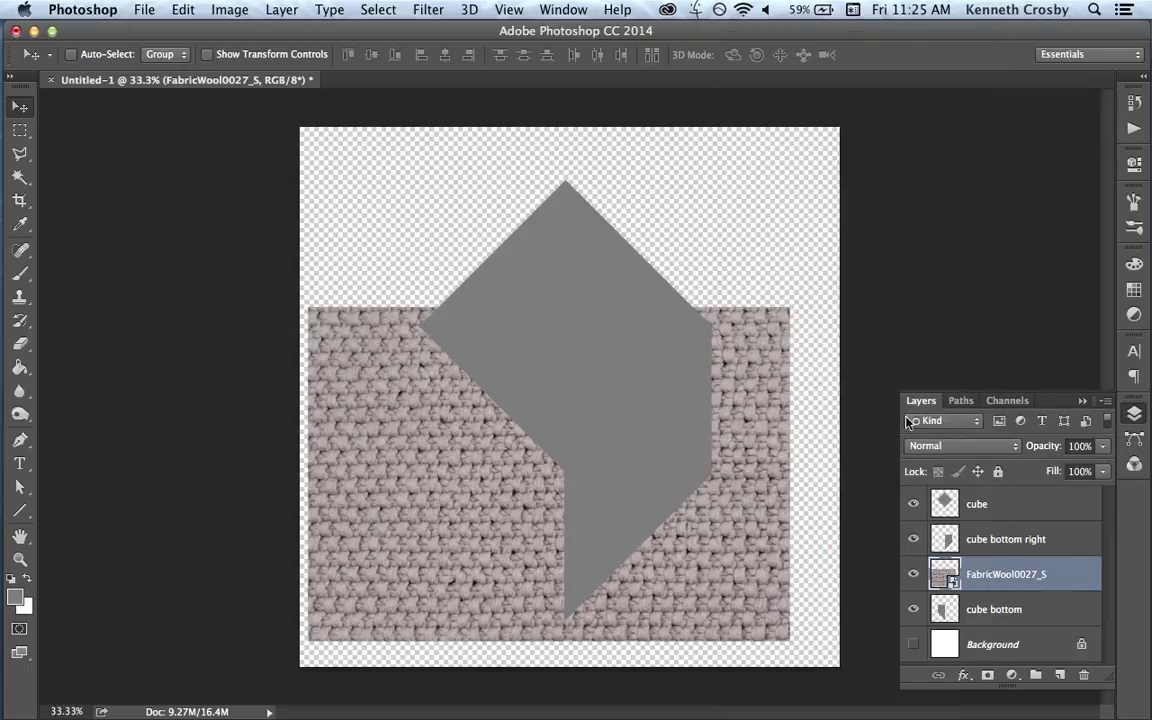
right_click(983, 581)
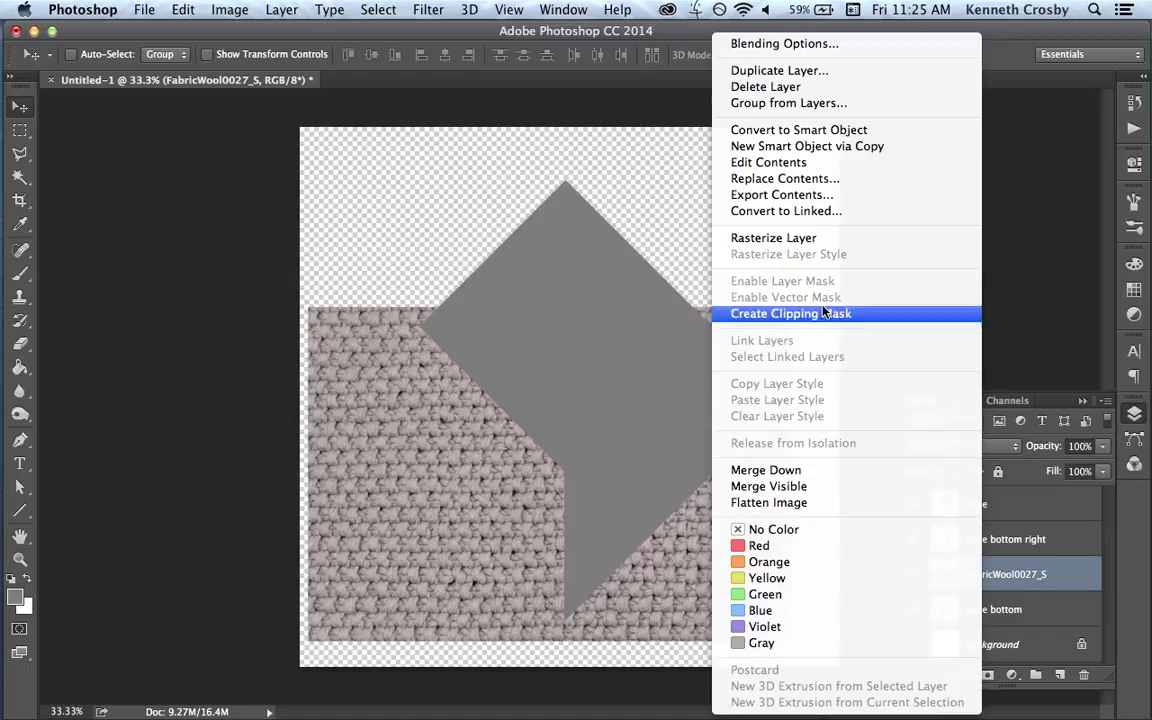
click(790, 313)
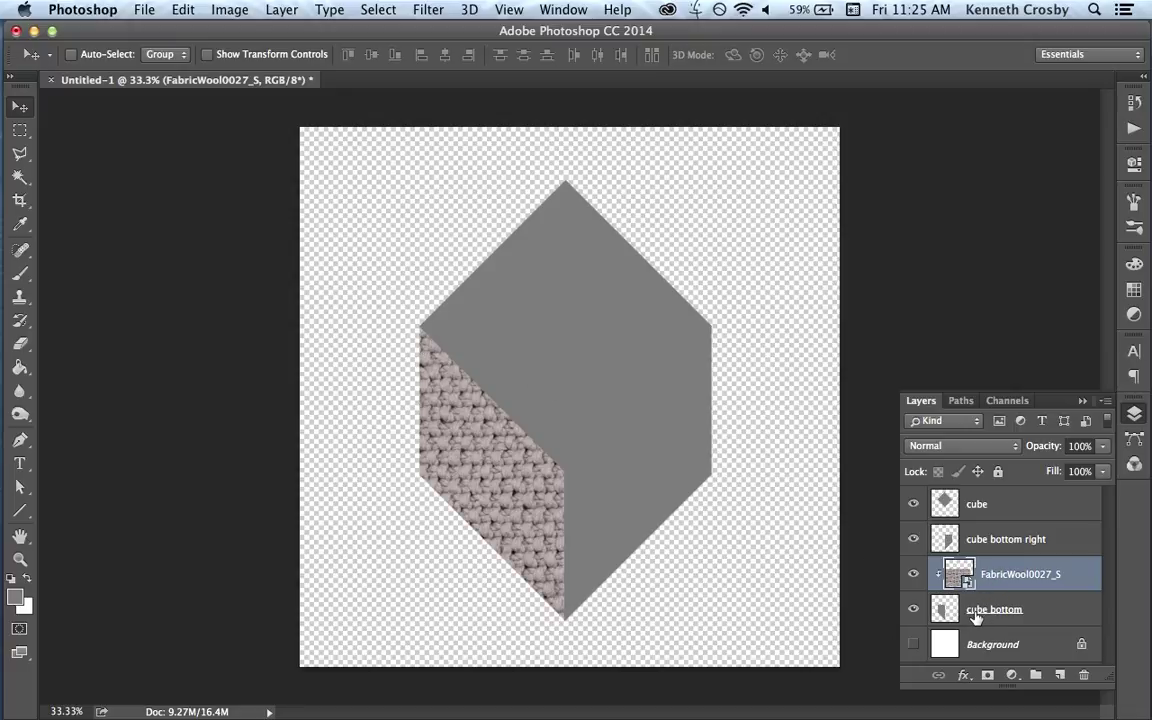
Switch to Finder and place GravelCobble0004_S.jpg from the textures folder into the Photoshop document.
mouse_move(4, 132)
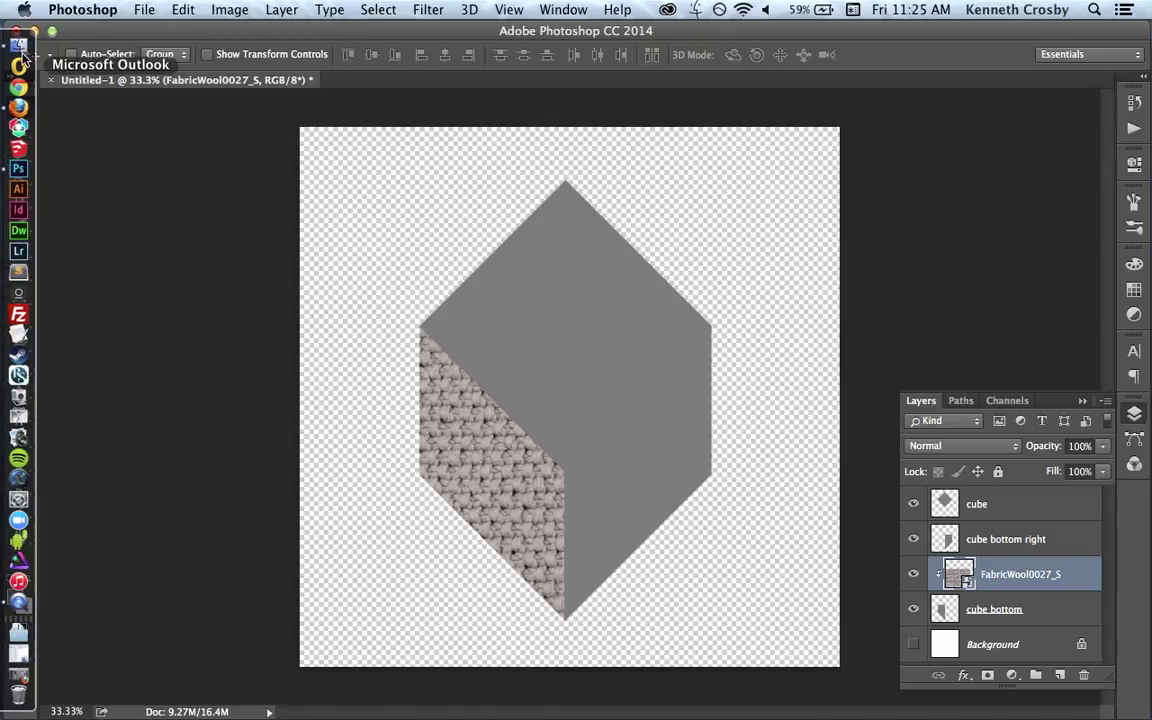
click(20, 45)
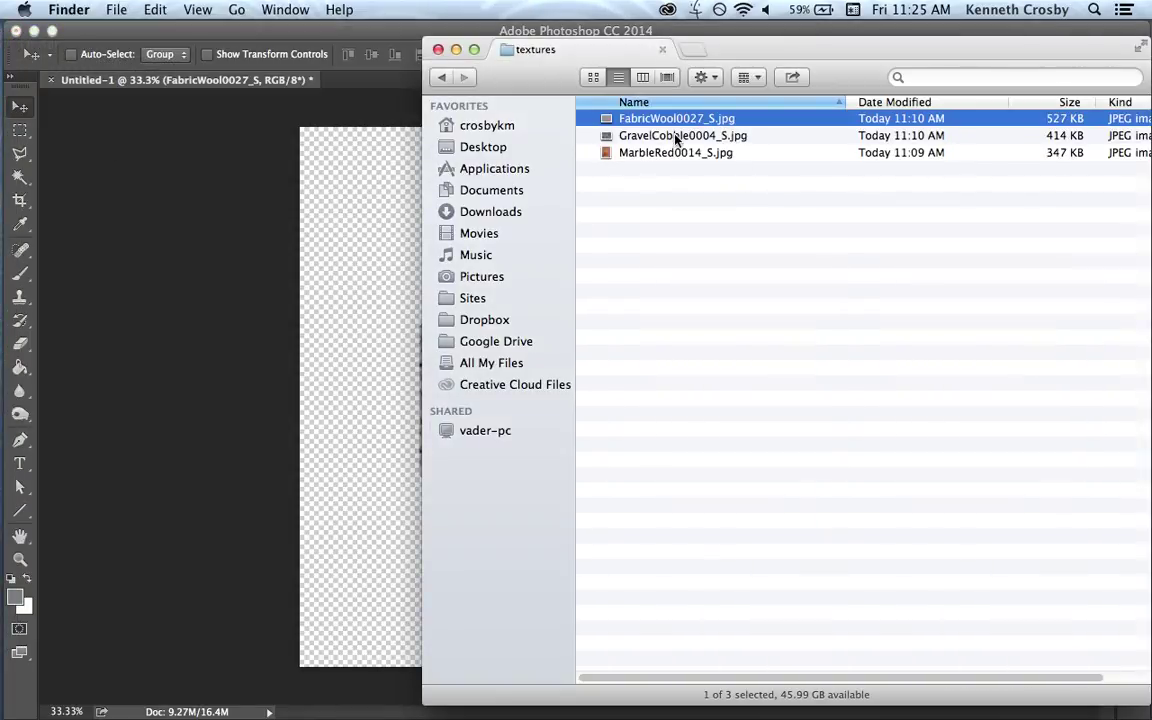
drag(673, 141, 378, 244)
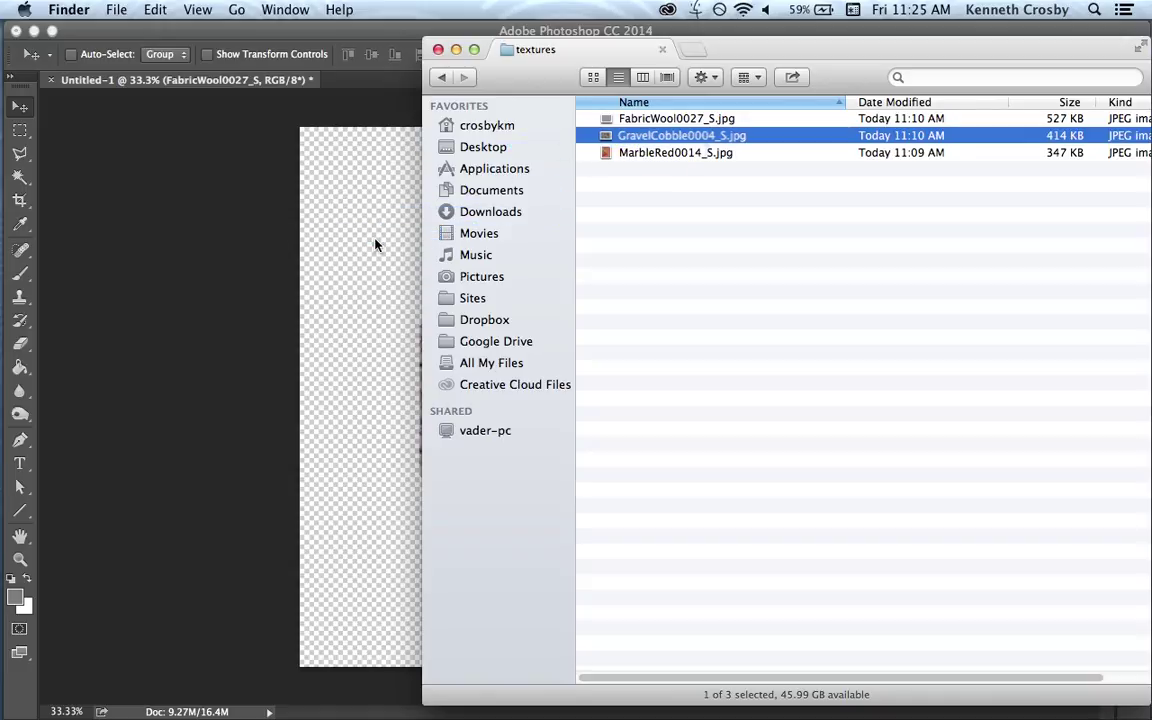
drag(611, 138, 334, 249)
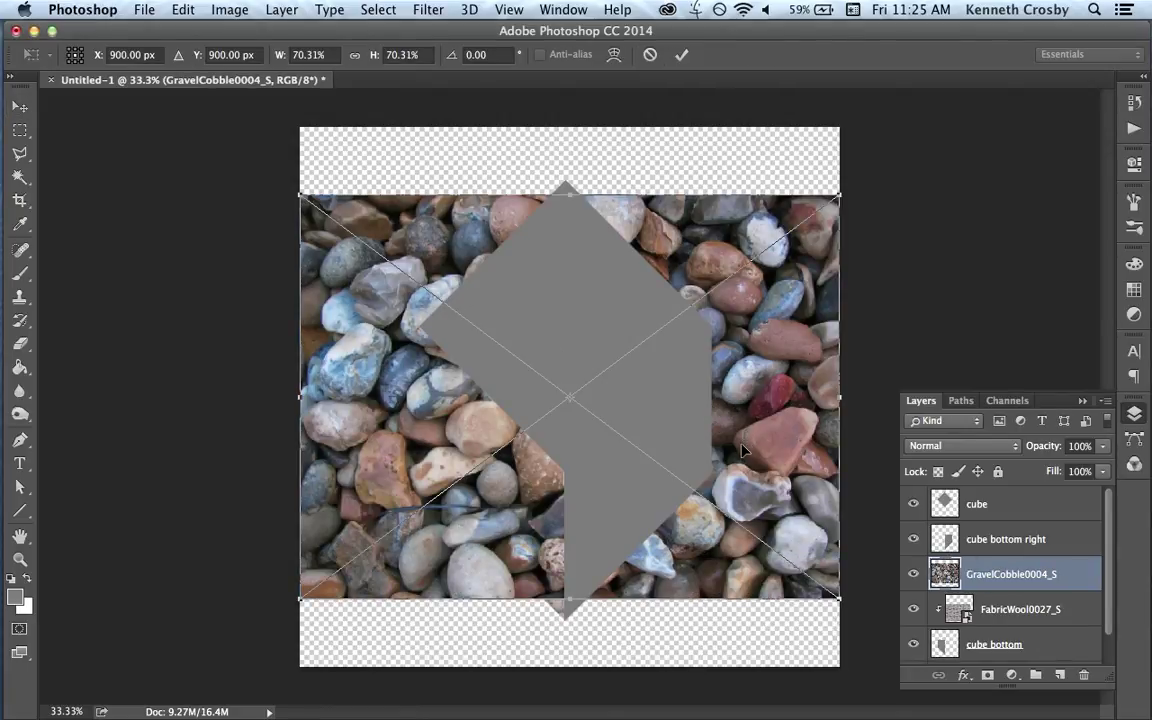
Move the gravel texture up over the cube's top face and scale it to about 58.7%.
drag(745, 452, 777, 391)
drag(868, 549, 781, 485)
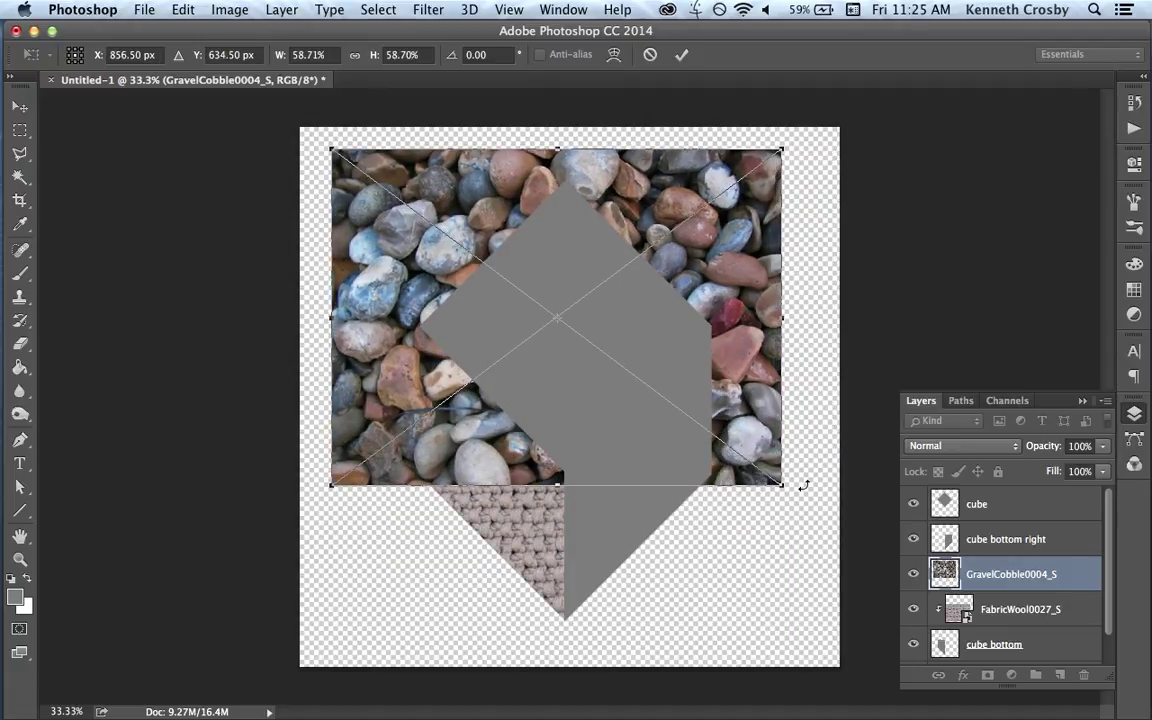
key(Return)
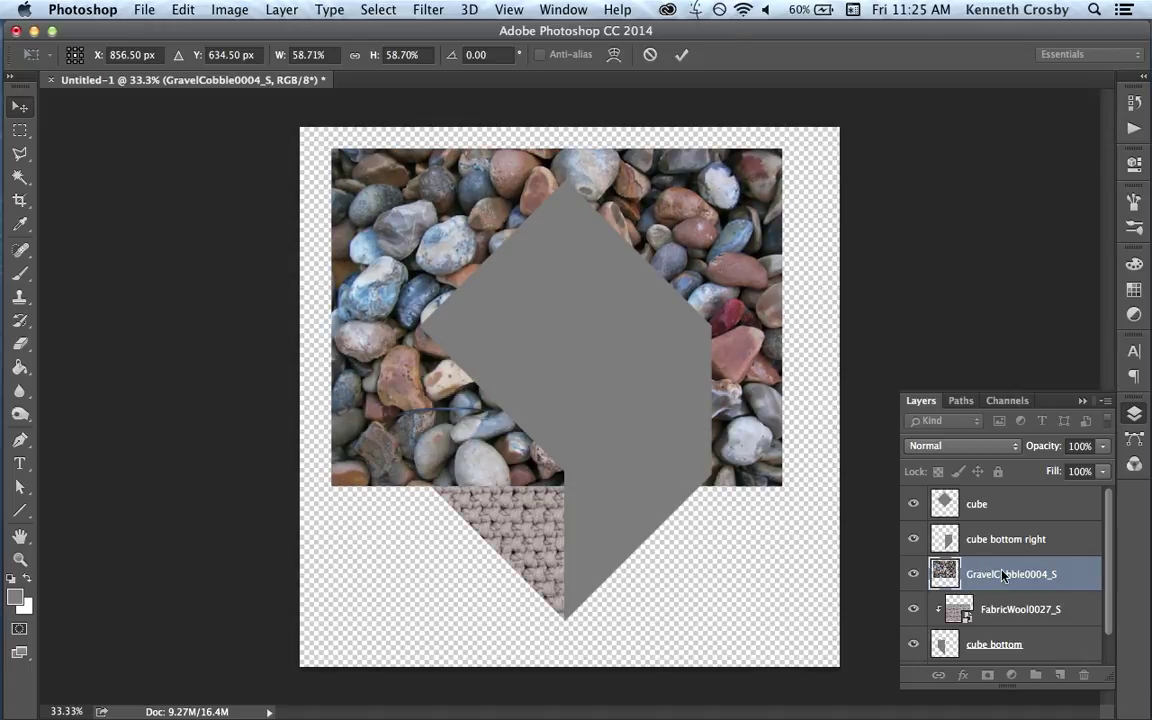
Reorder the gravel texture above the cube layer and clip it to the top face with a clipping mask.
drag(1001, 578, 993, 492)
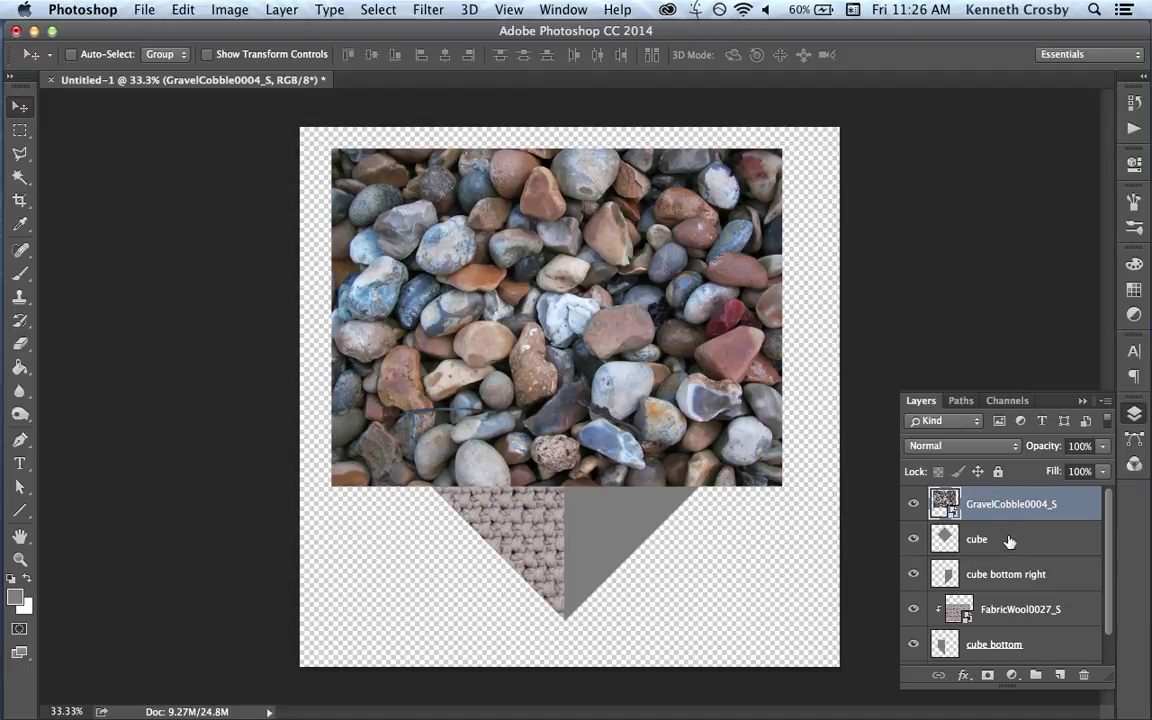
right_click(998, 510)
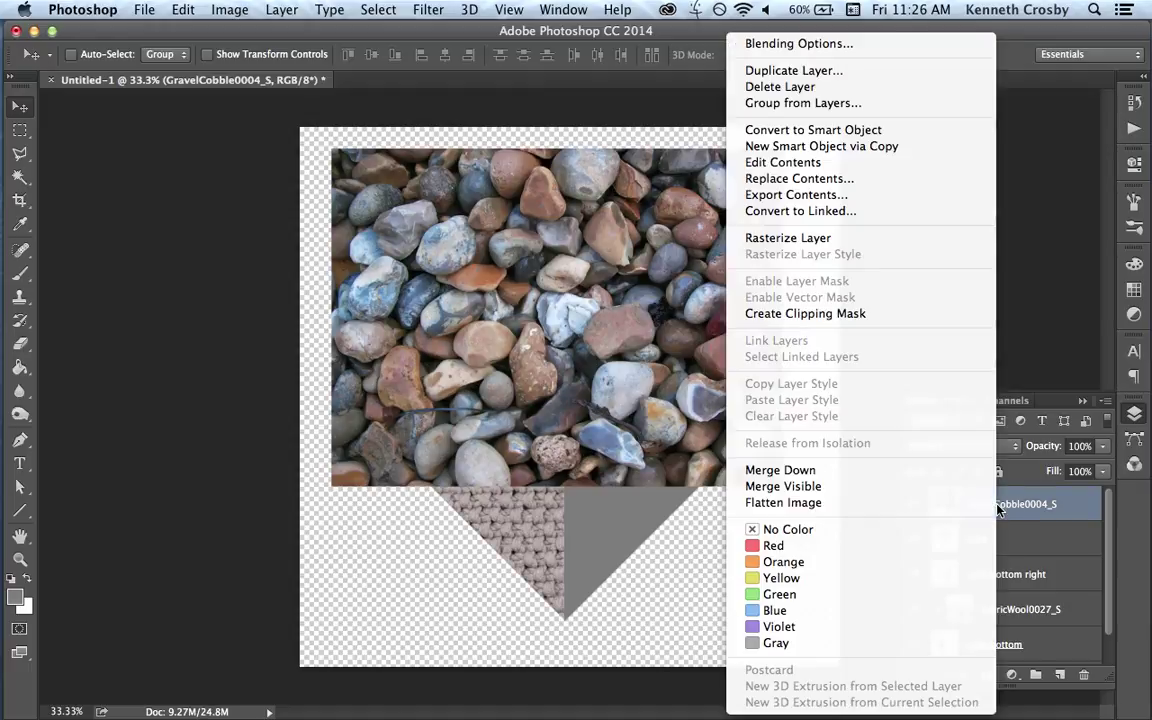
click(866, 315)
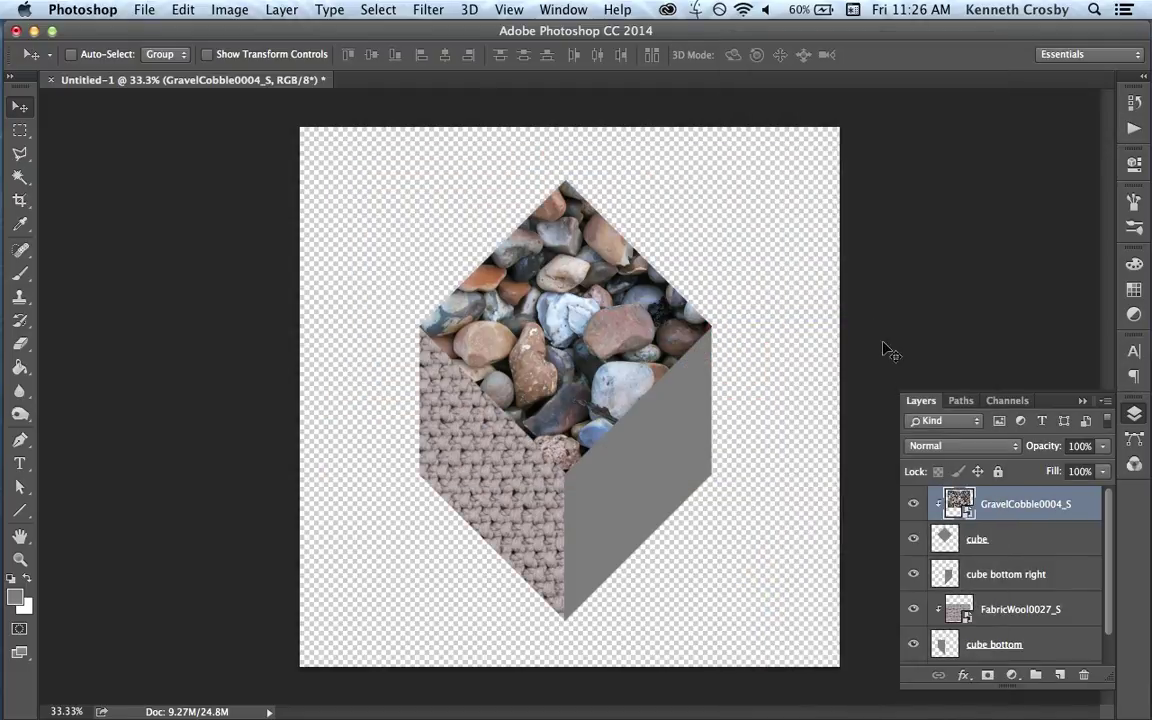
Select the cube bottom right layer and place MarbleRed0014_S.jpg from the Finder textures folder above it.
click(988, 572)
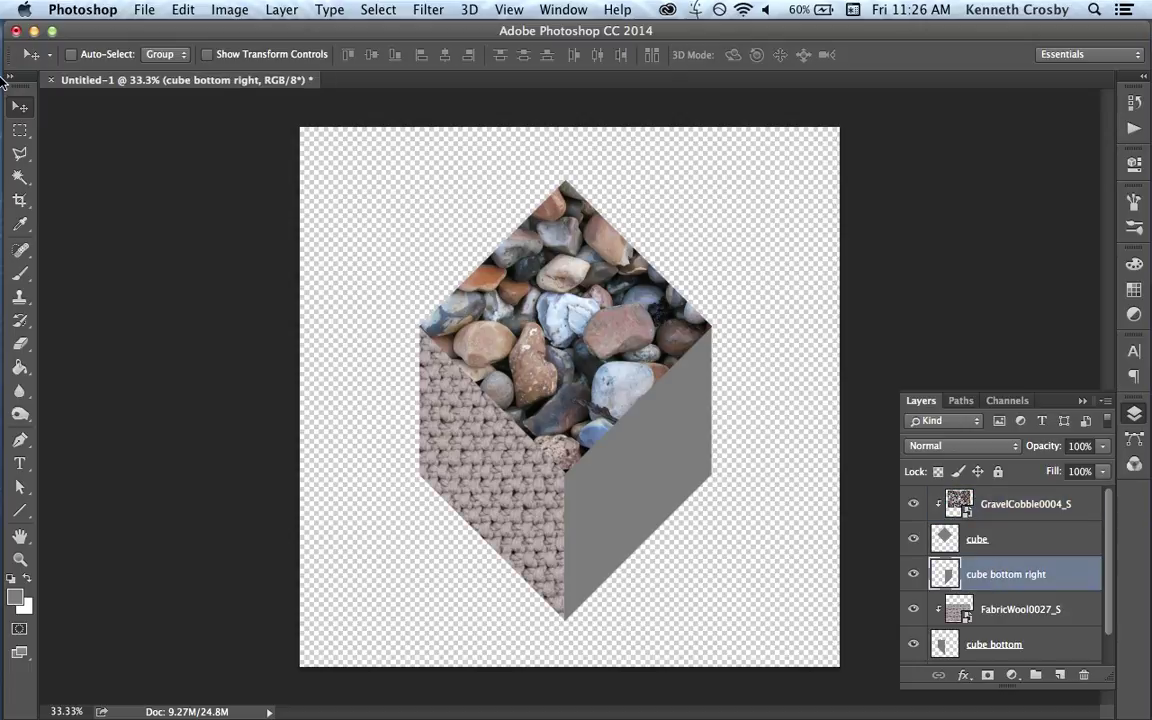
mouse_move(5, 82)
click(19, 45)
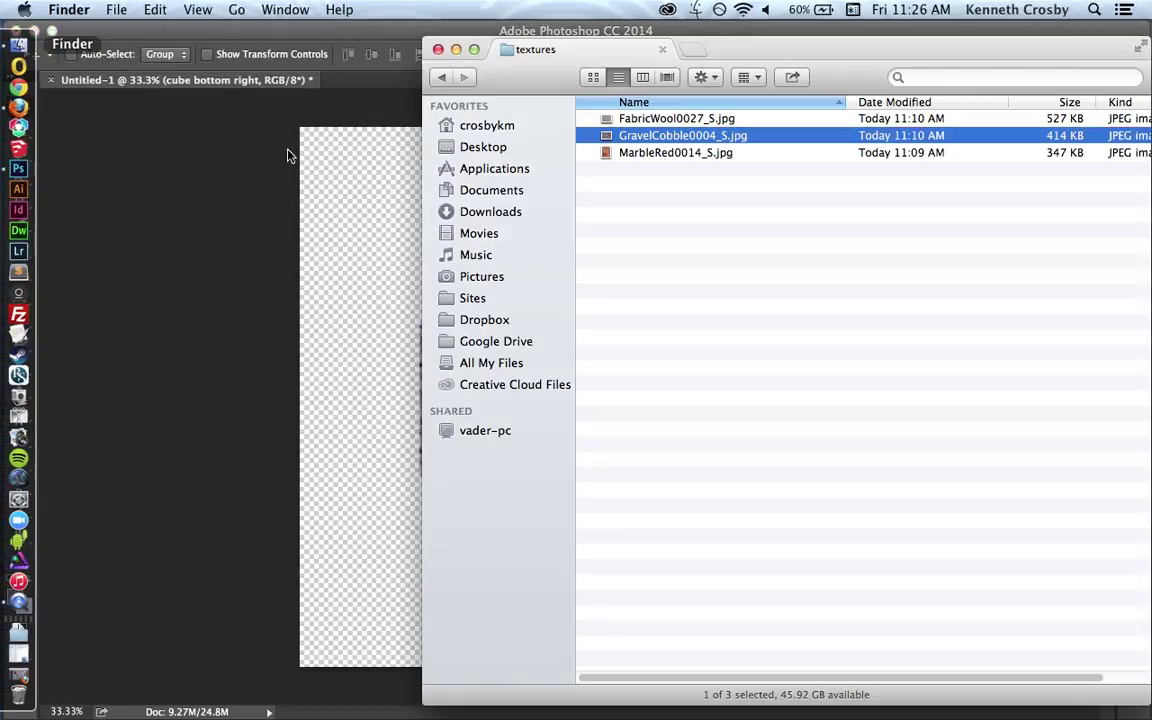
click(672, 153)
drag(677, 157, 327, 285)
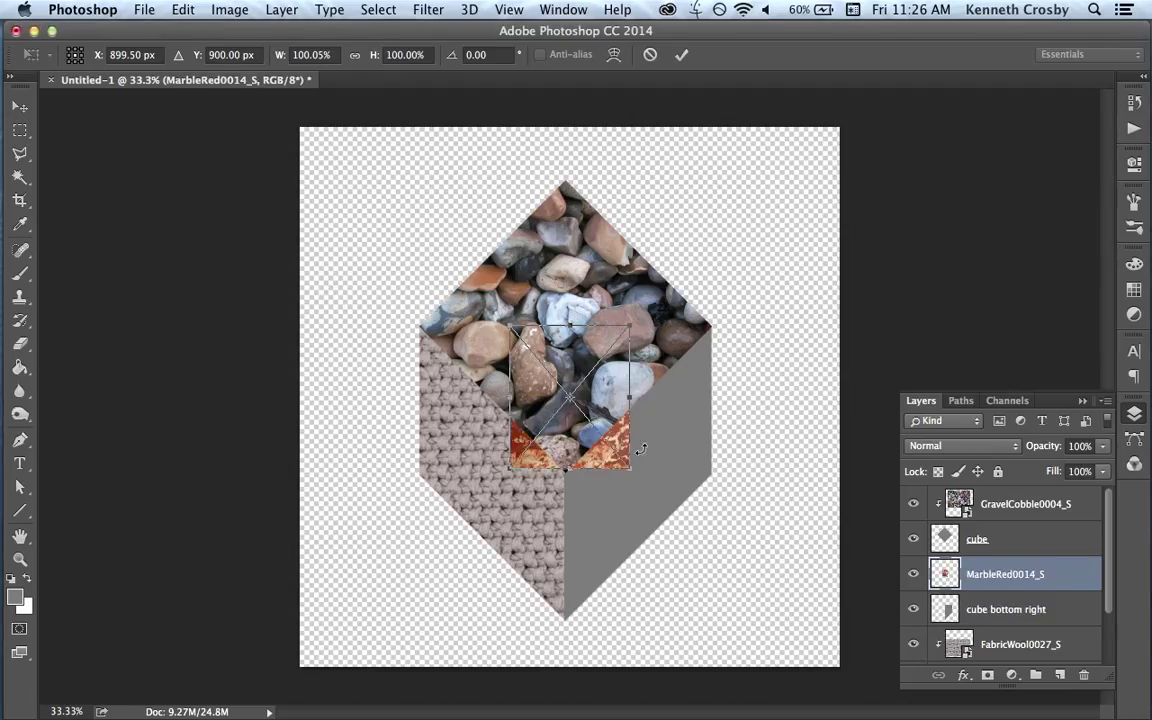
Enlarge the marble texture to about 215.5% over the lower-right face and clip it to the cube bottom right layer.
drag(632, 468, 795, 612)
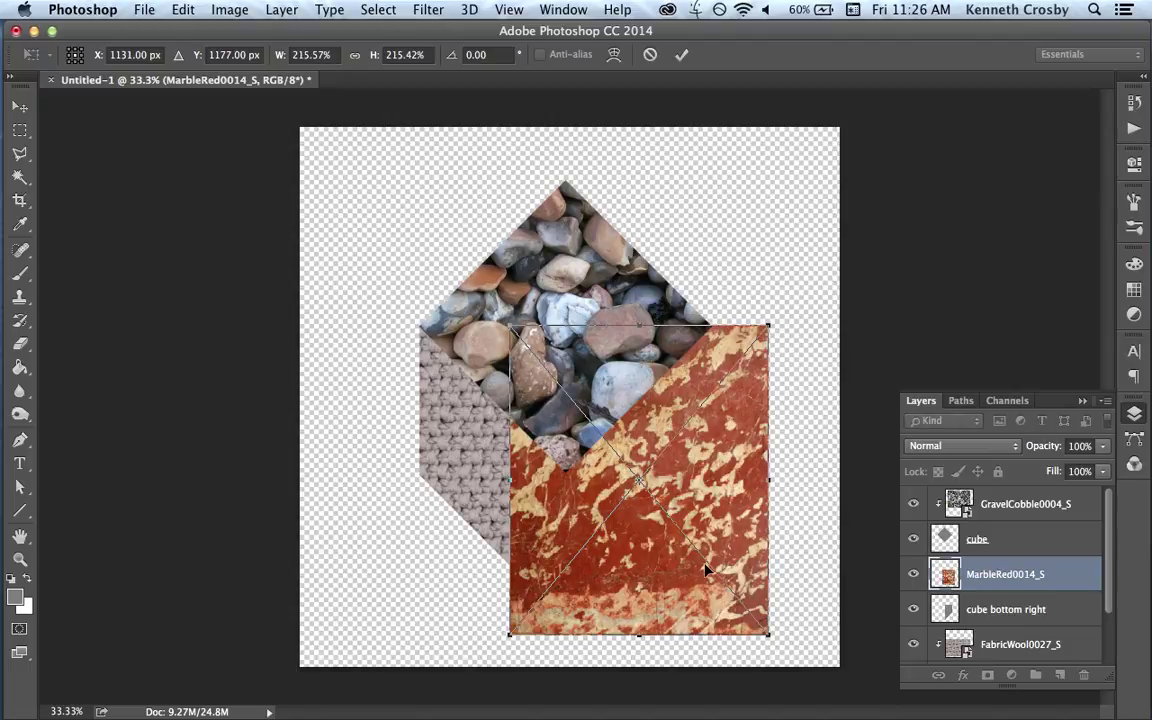
key(Return)
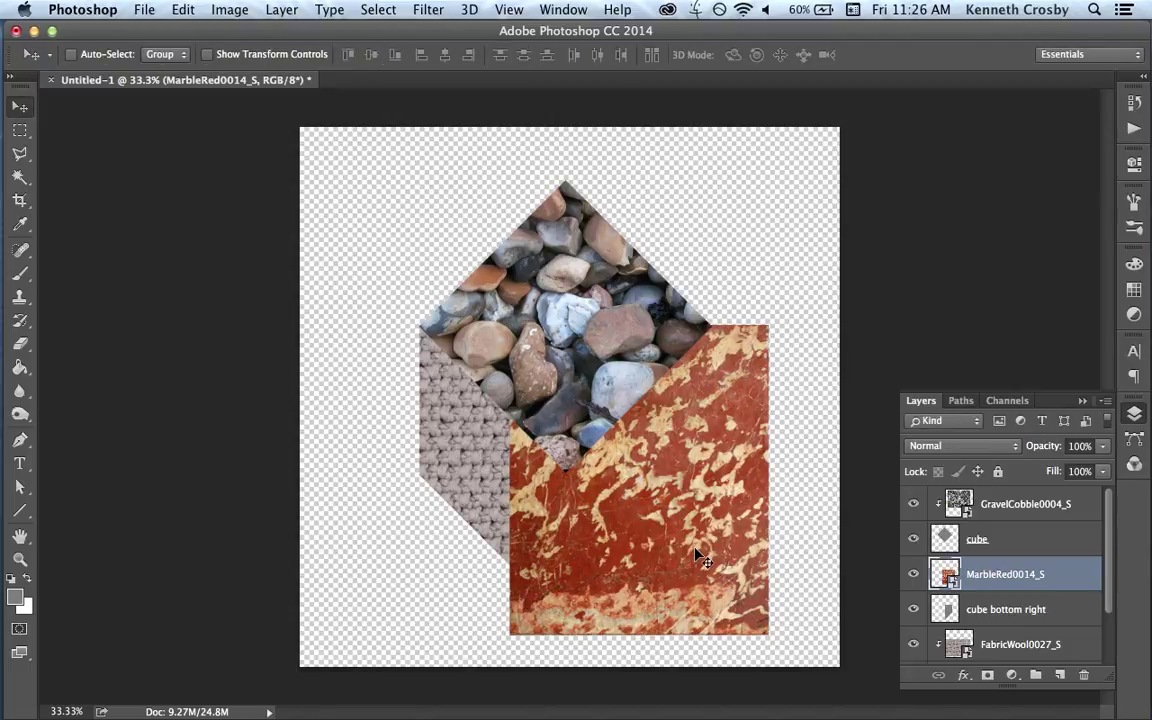
right_click(1008, 577)
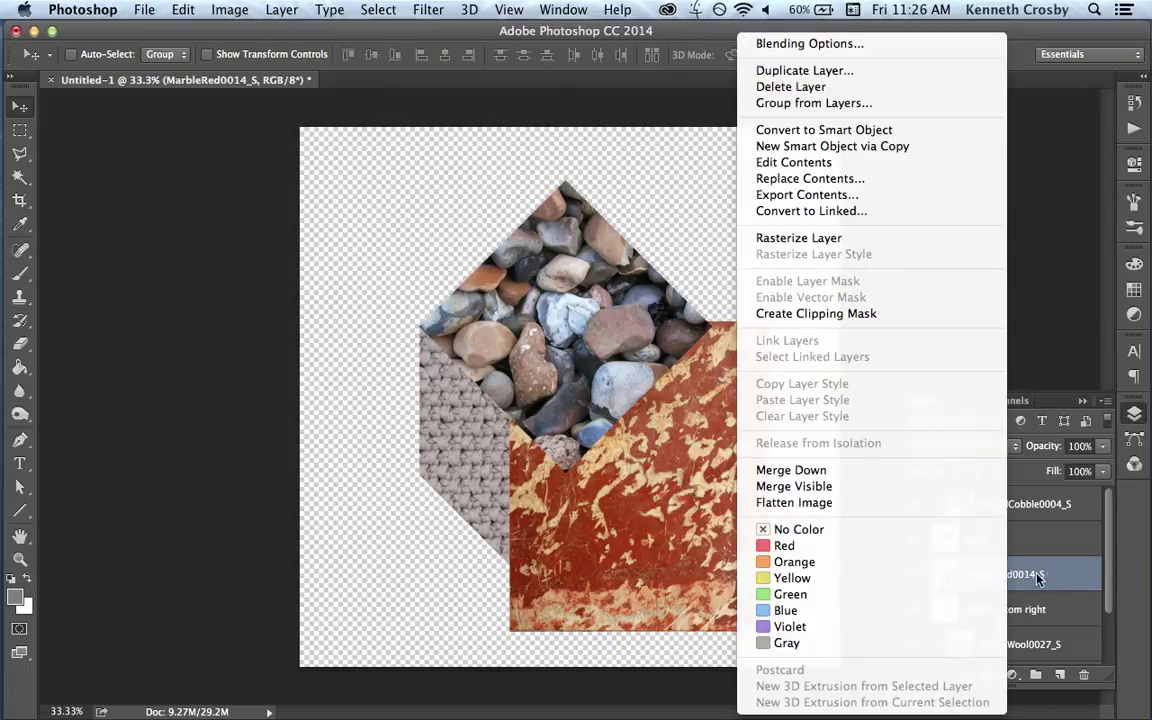
click(790, 313)
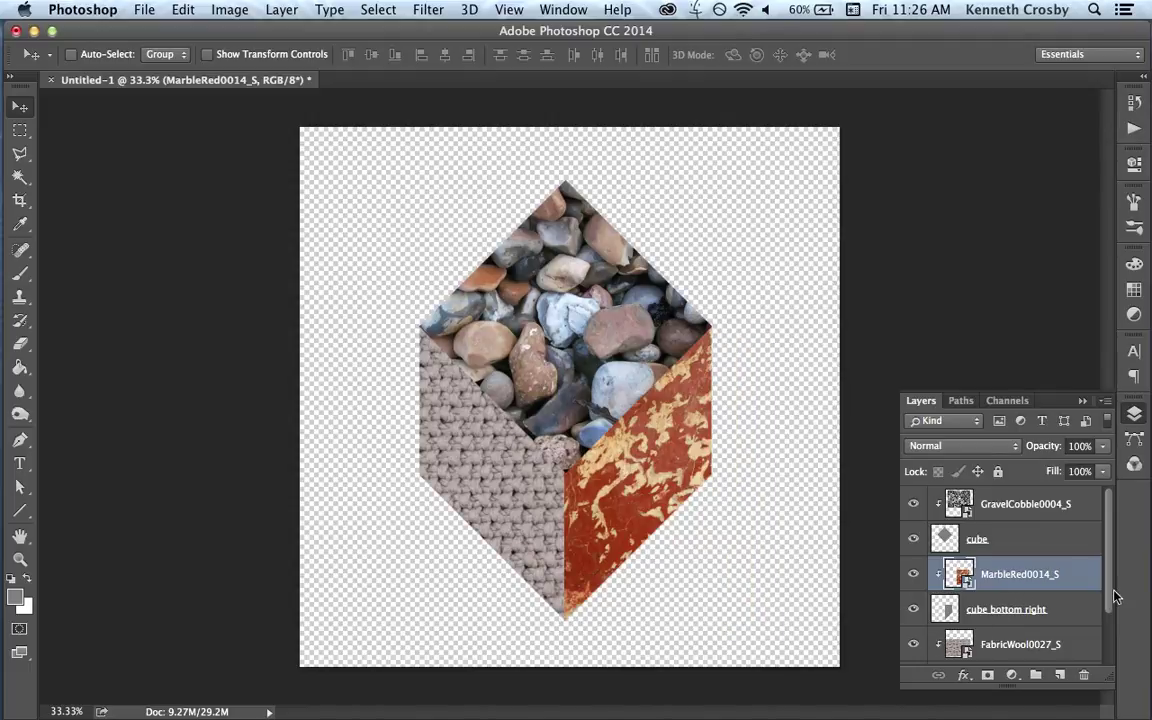
Show the Background layer again and invert it from white to black.
scroll(1107, 632, down, 1)
scroll(1107, 632, down, 1)
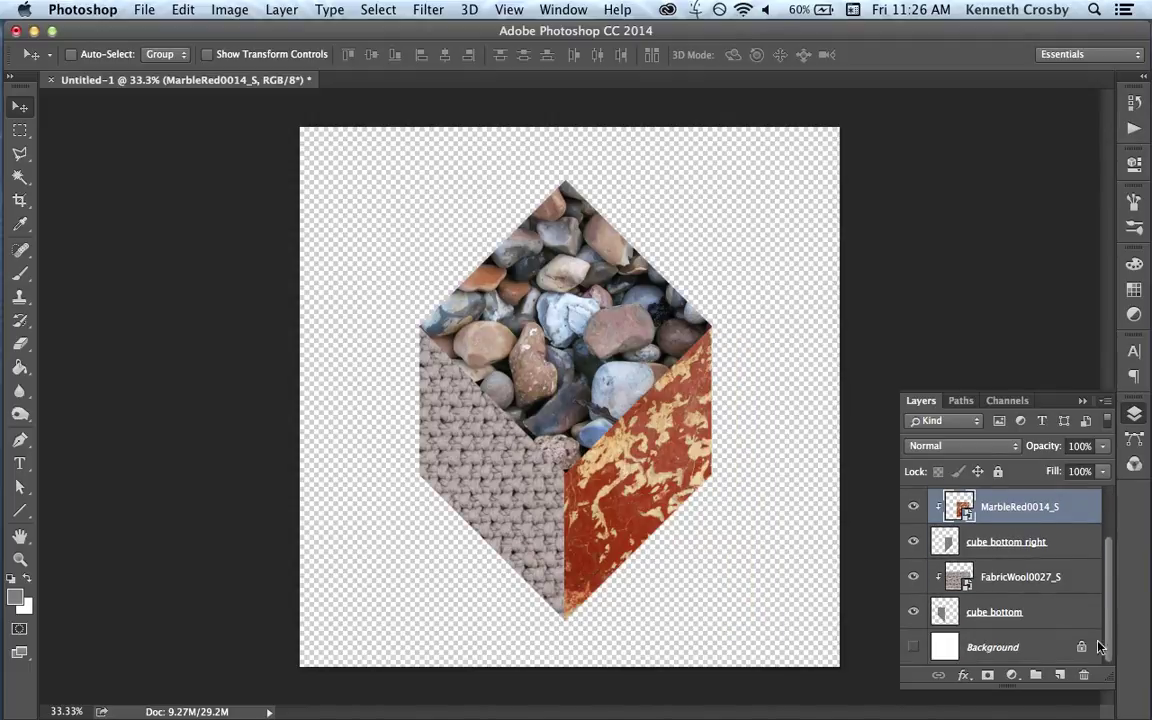
click(912, 647)
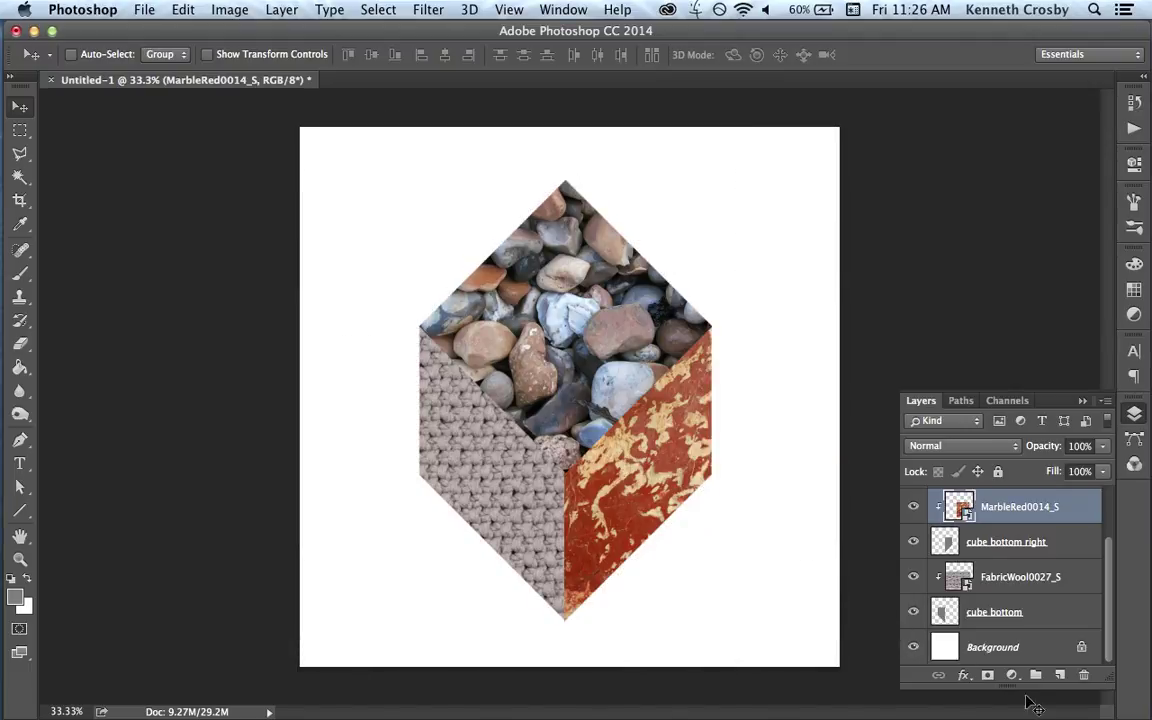
click(1015, 660)
key(super+i)
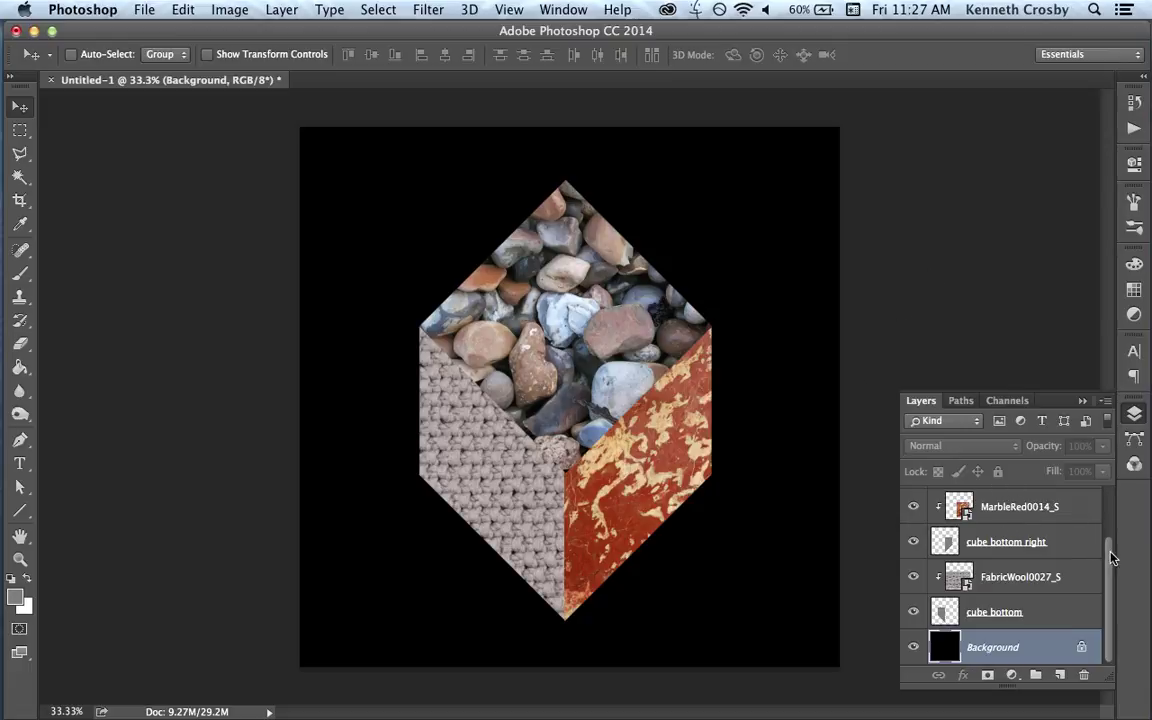
Hide the GravelCobble0004_S layer and add a new clipped layer directly above the cube layer.
drag(1100, 550, 1112, 500)
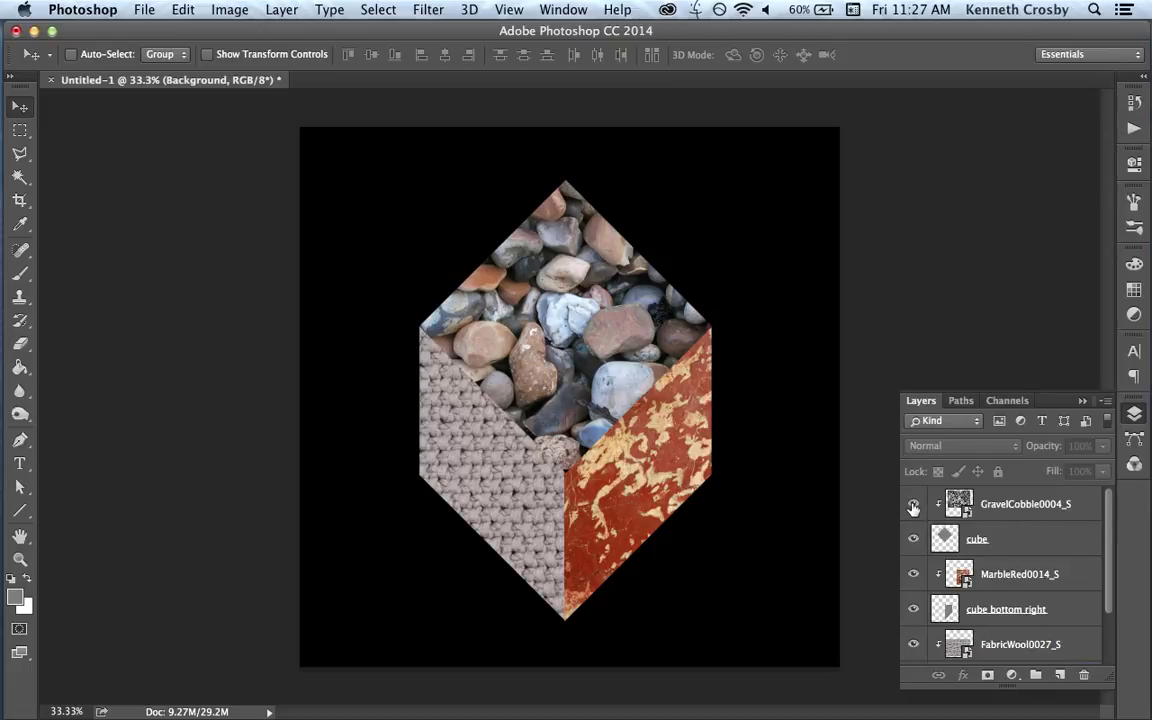
click(913, 508)
click(1015, 541)
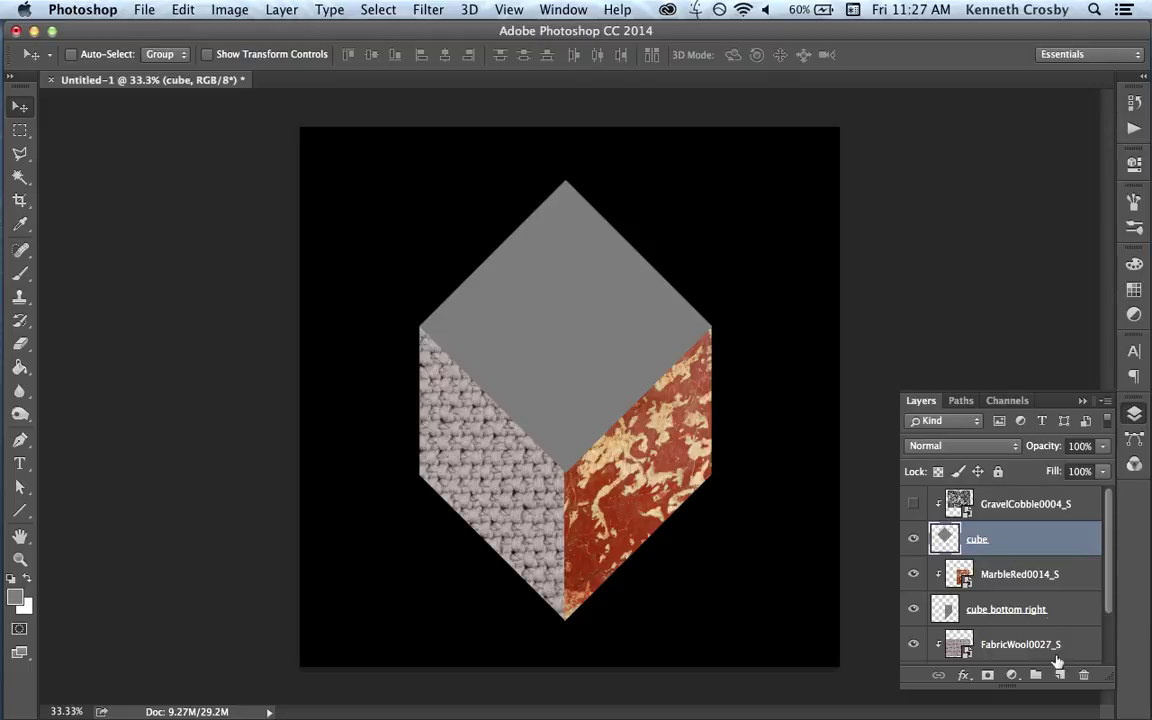
click(1059, 675)
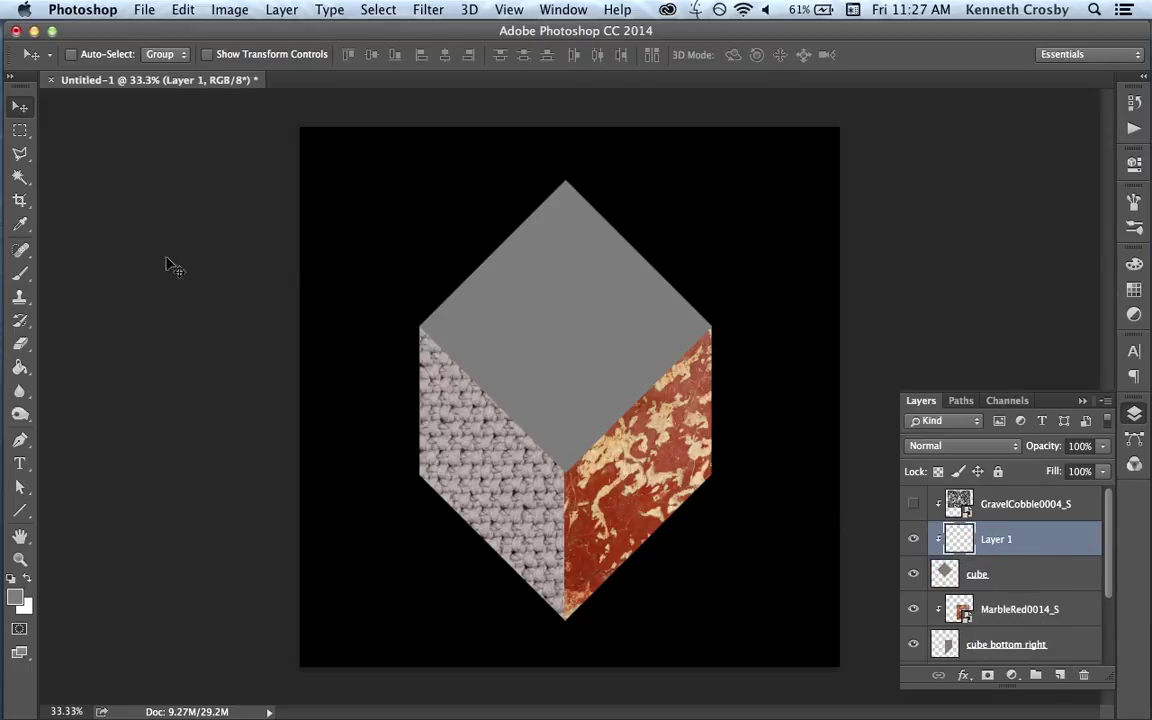
Activate the Brush tool with the KMC_SuperTexturedBlockIn preset at 400 px.
click(20, 274)
key(bracketright)
key(bracketright)
key(bracketright)
key(bracketright)
key(bracketright)
key(bracketright)
key(bracketright)
key(bracketright)
key(bracketright)
key(bracketright)
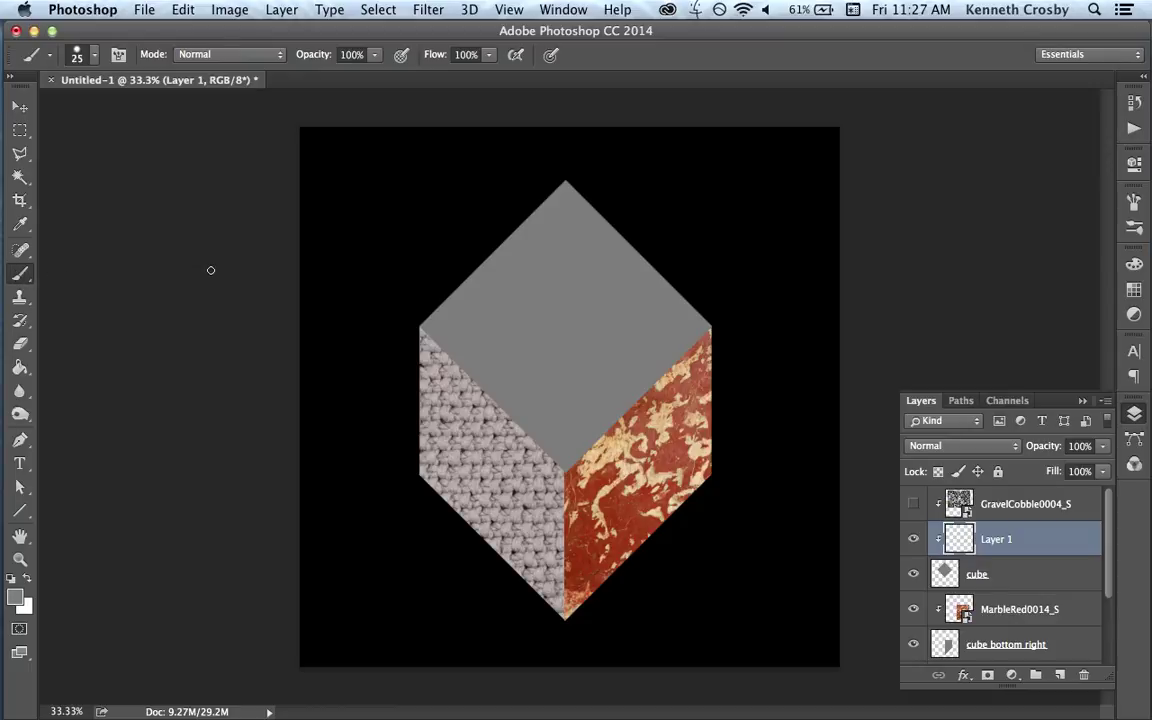
click(86, 54)
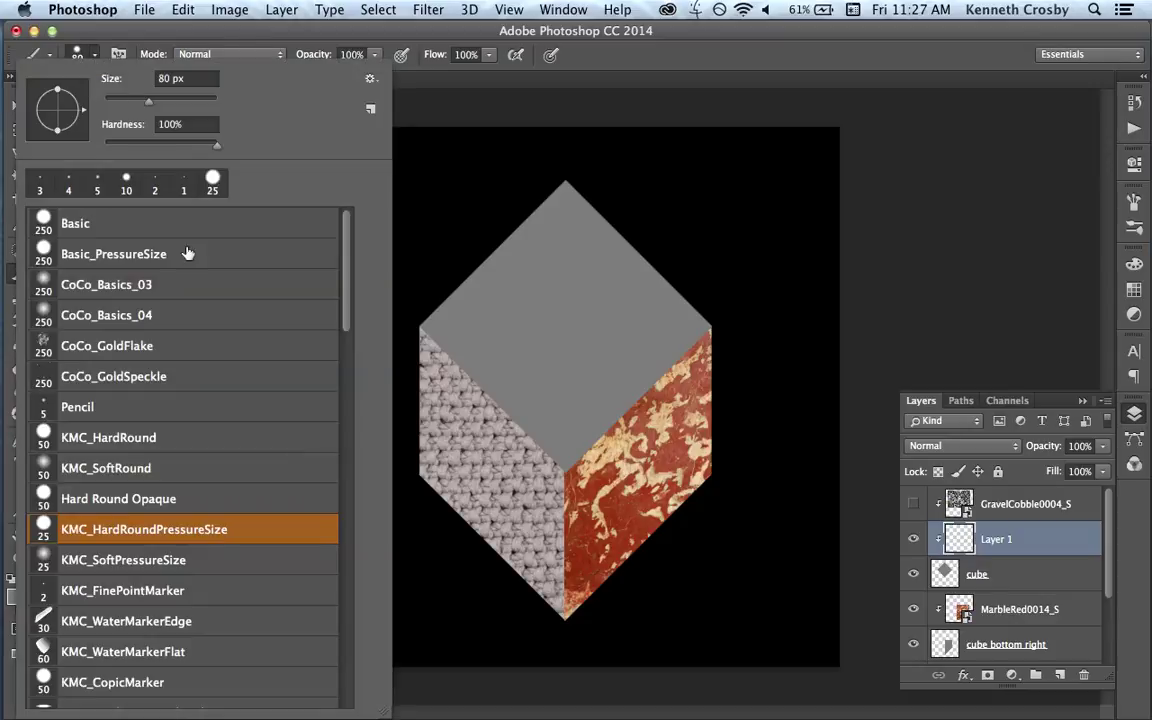
drag(345, 288, 355, 460)
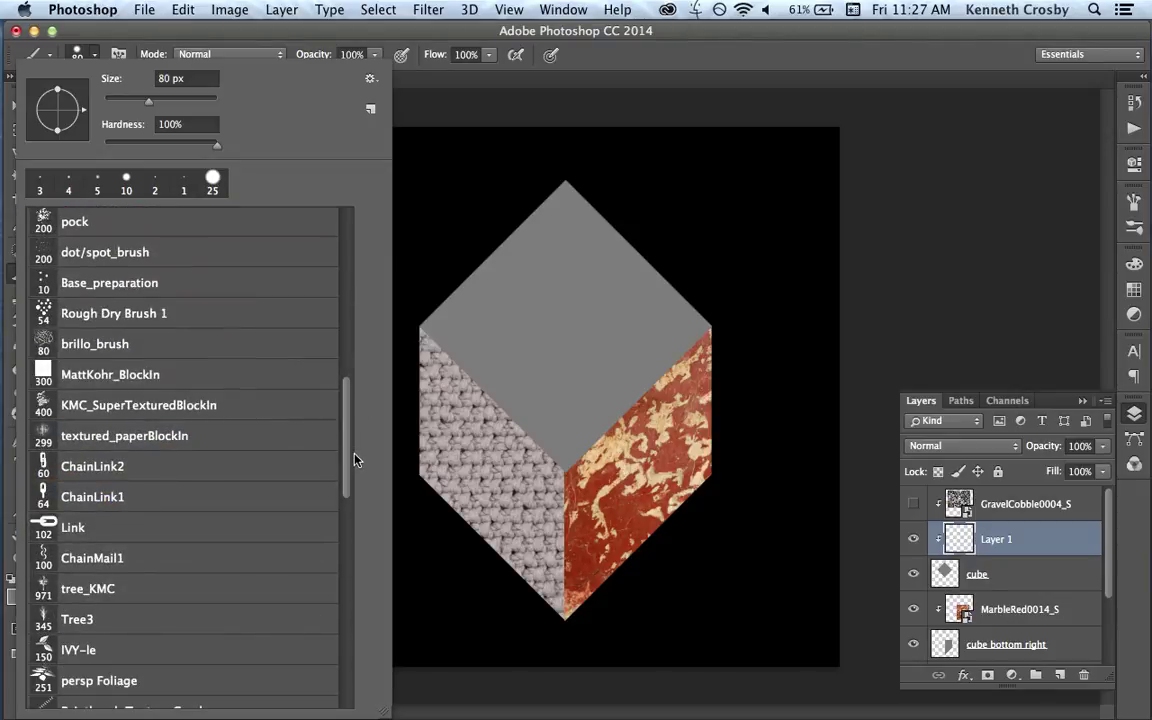
click(240, 405)
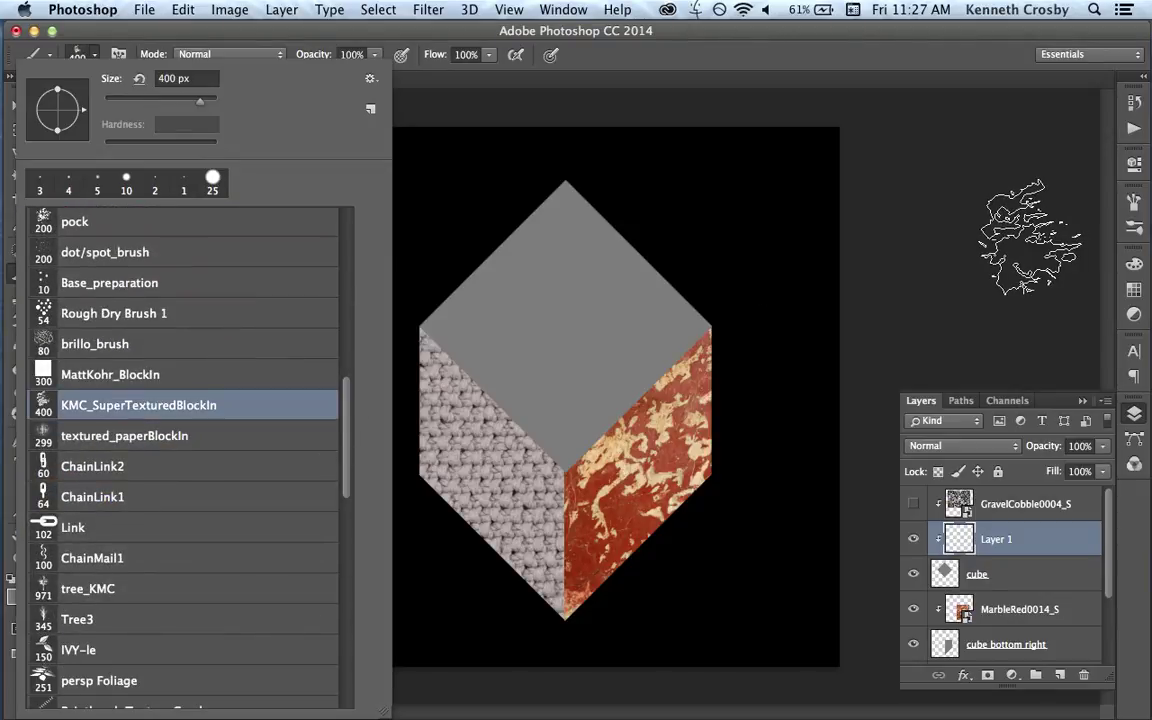
click(1030, 237)
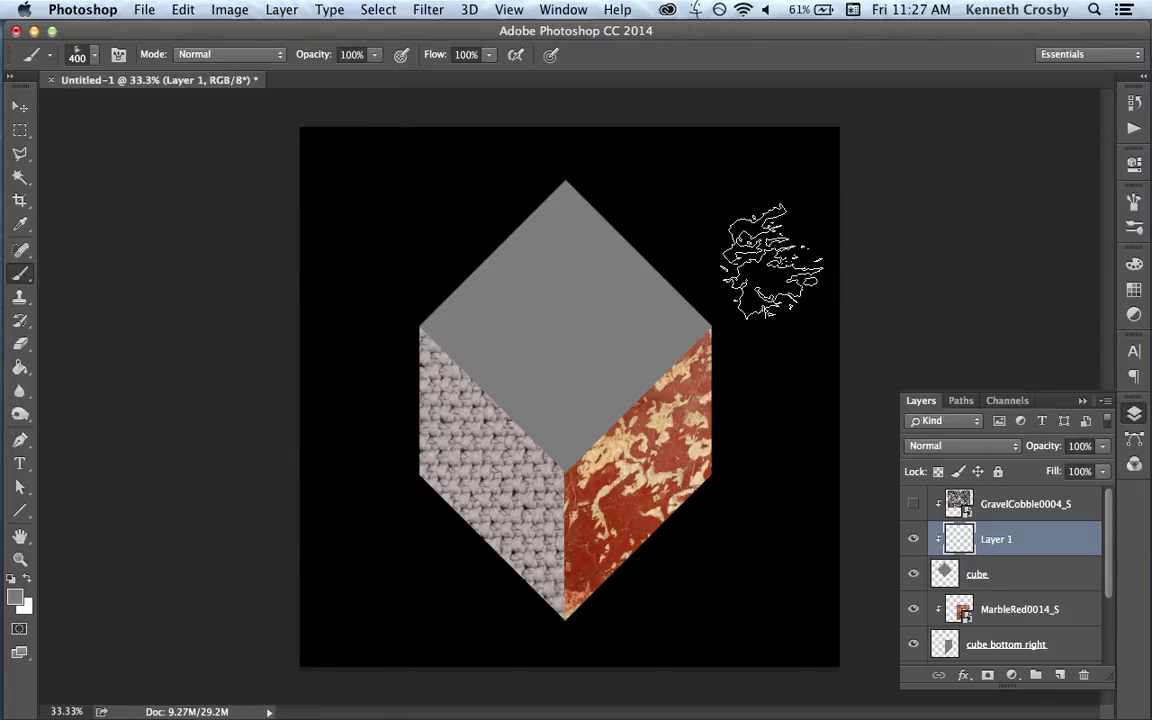
Set the foreground color to the red swatch and paint along the upper-right edge of the cube's top face.
click(1135, 267)
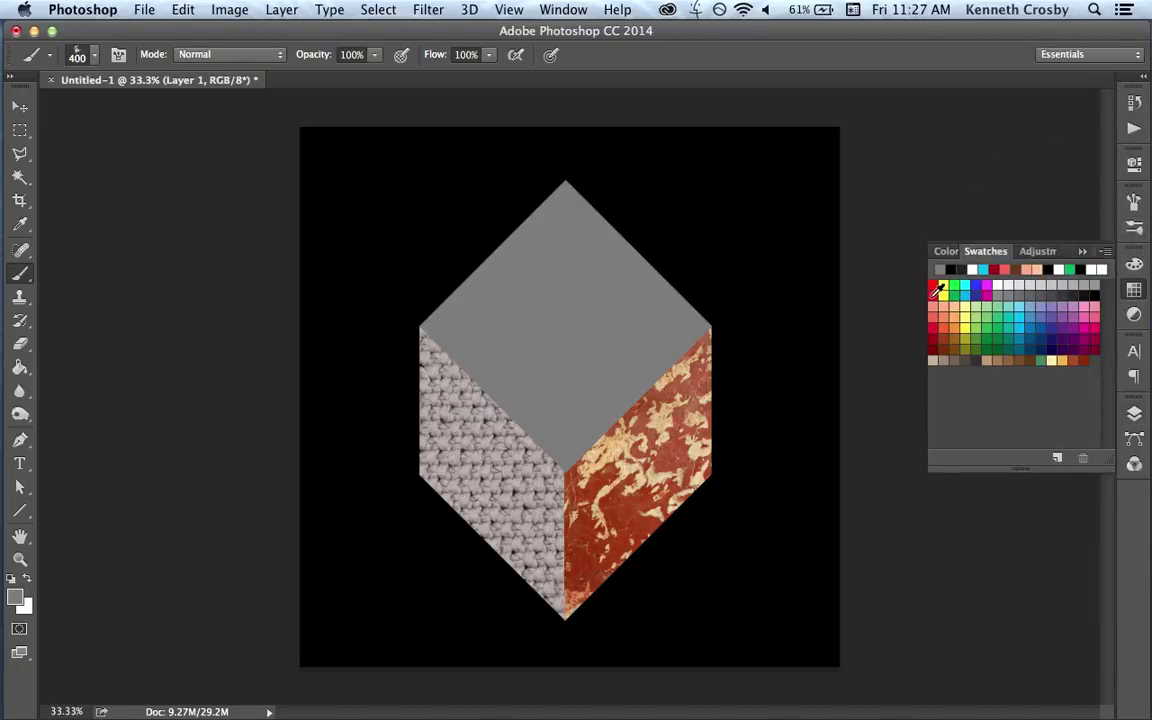
click(937, 288)
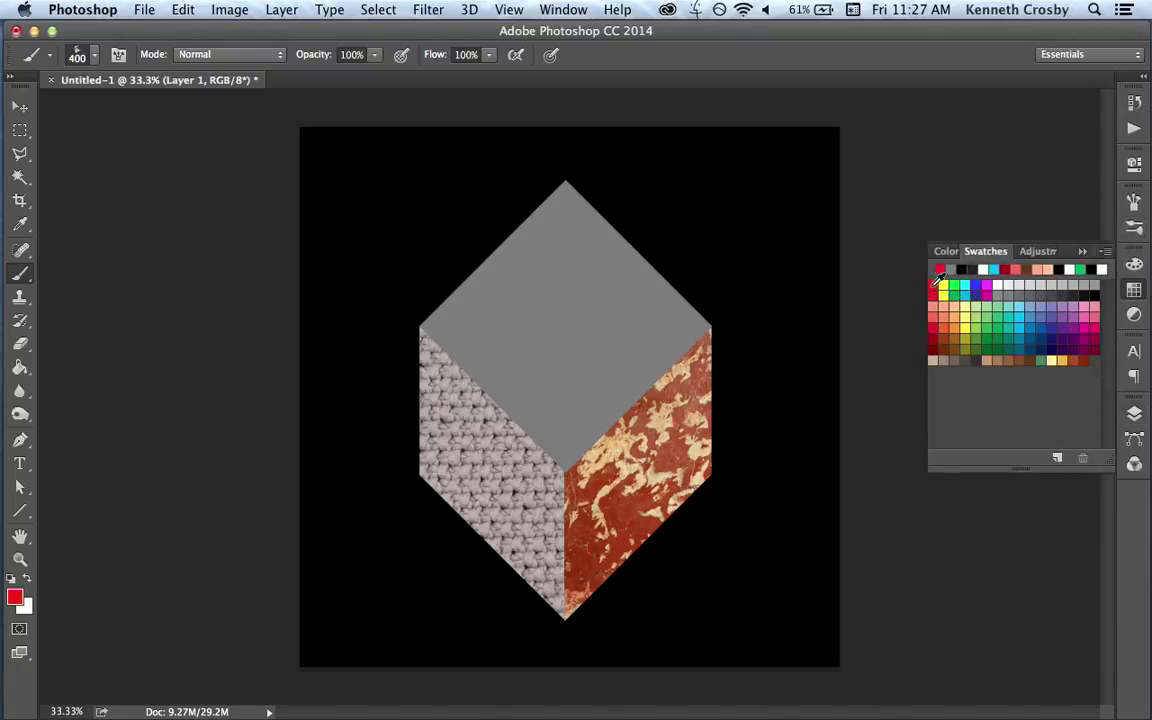
click(1135, 290)
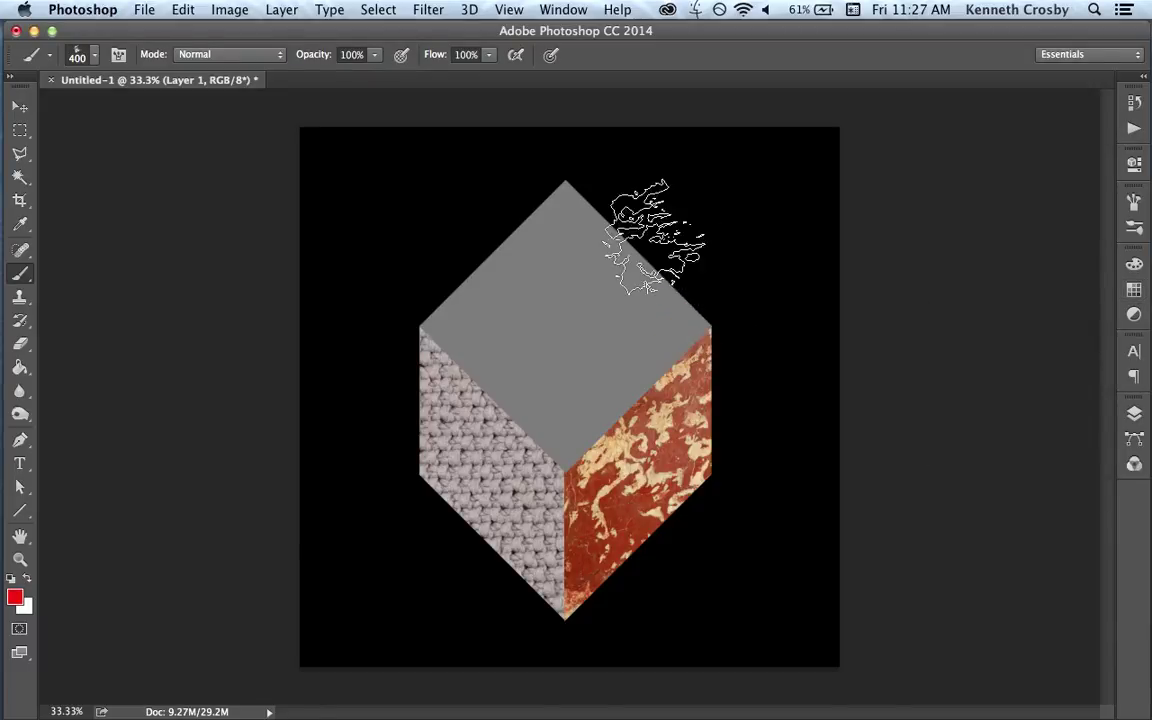
drag(578, 206, 555, 231)
mouse_move(633, 285)
mouse_down()
mouse_move(612, 247)
mouse_move(635, 283)
mouse_up()
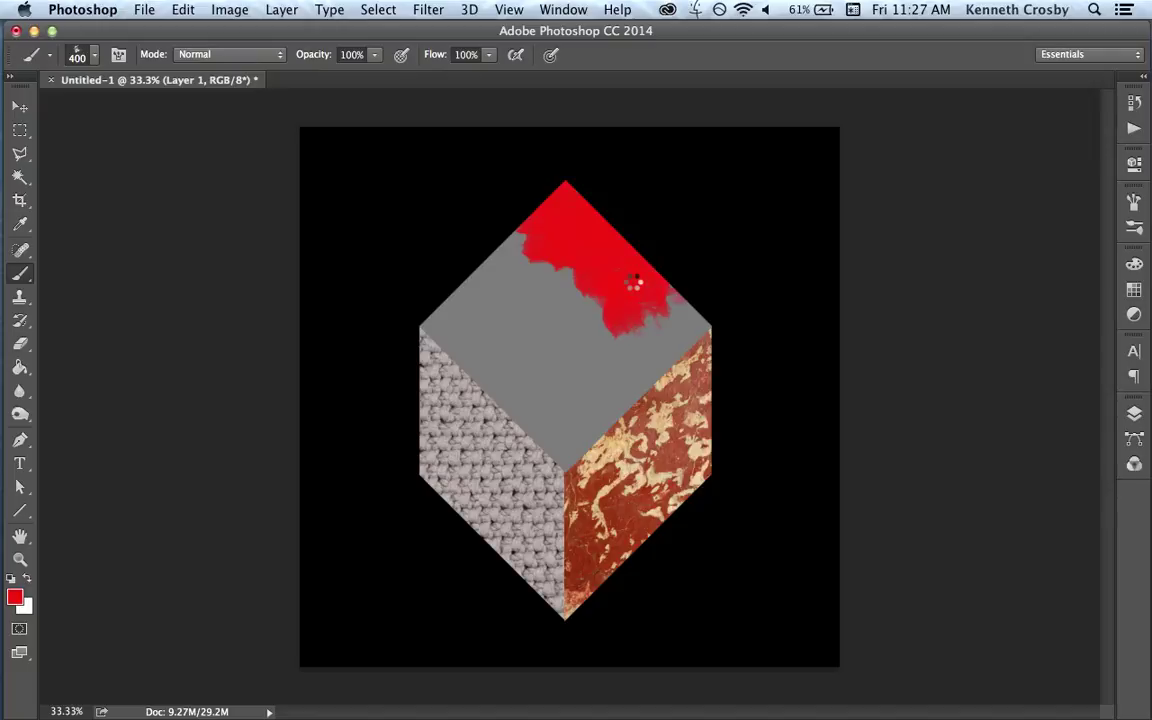
Enlarge the brush to 800 px and paint textured red across the left part of the cube's top face.
key(bracketright)
key(bracketright)
key(bracketright)
key(bracketright)
mouse_move(516, 289)
mouse_down()
mouse_move(475, 285)
mouse_move(502, 270)
mouse_move(571, 266)
mouse_move(790, 411)
mouse_move(797, 381)
mouse_move(760, 338)
mouse_move(667, 288)
mouse_move(729, 315)
mouse_up()
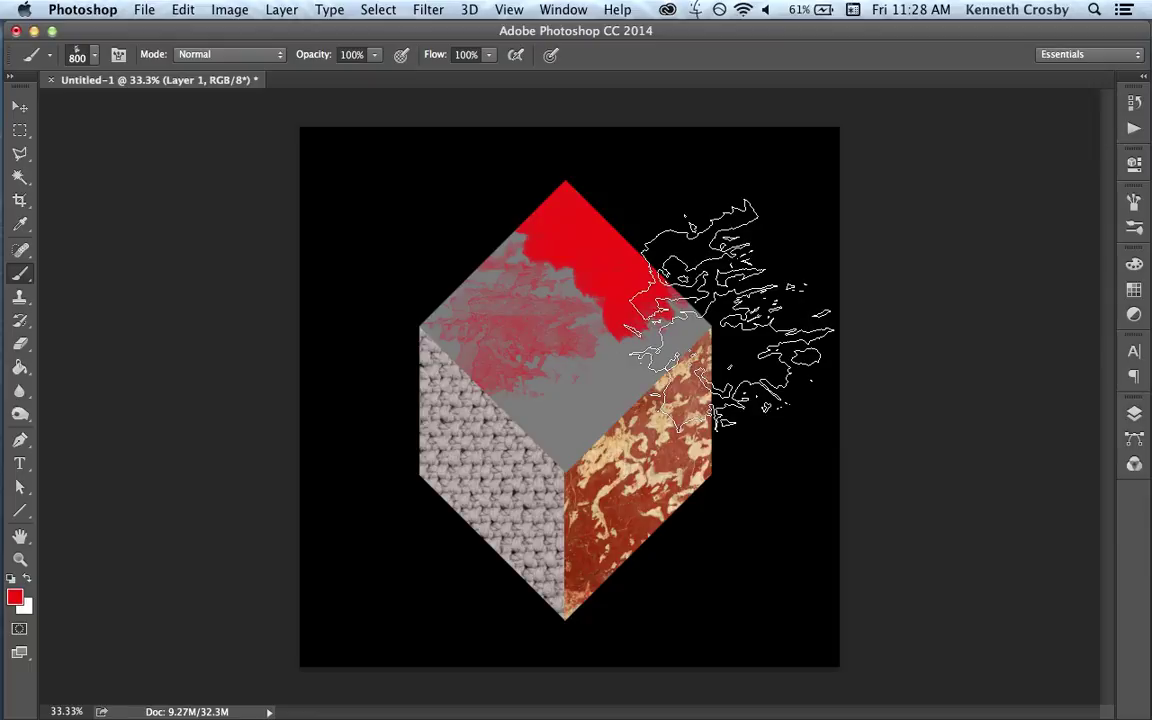